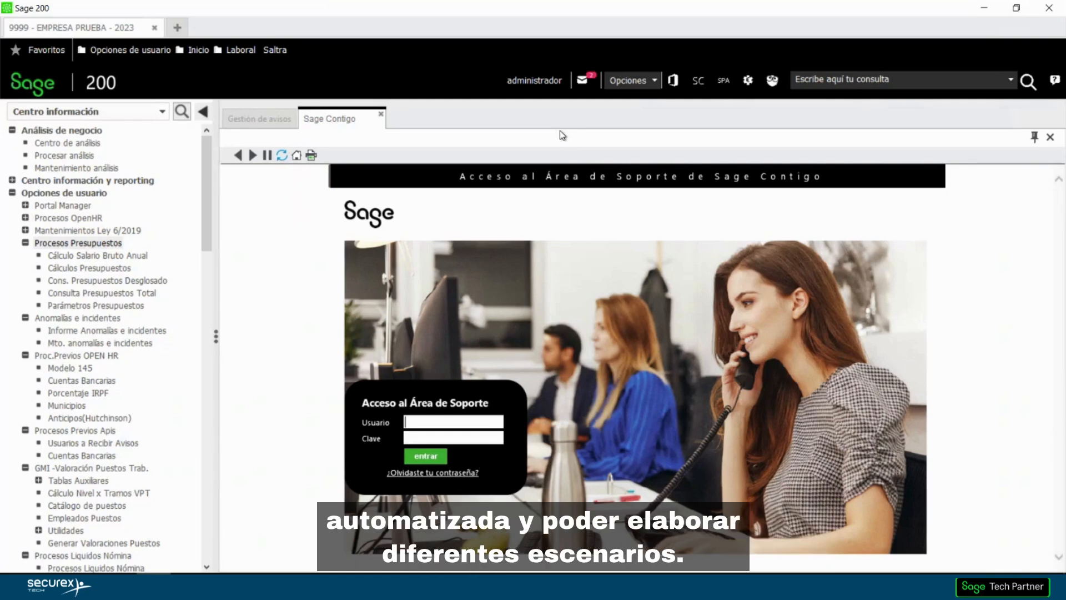
Open the Cálculo Salario Bruto Anual process to view its year and month settings, and close it without calculating.
key("Down")
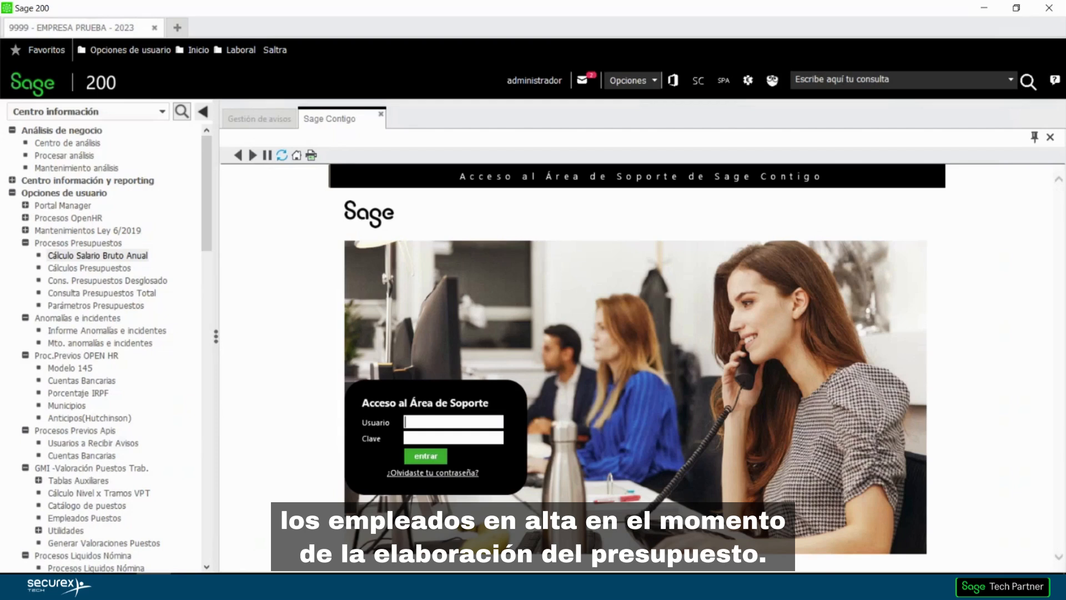
double_click(108, 257)
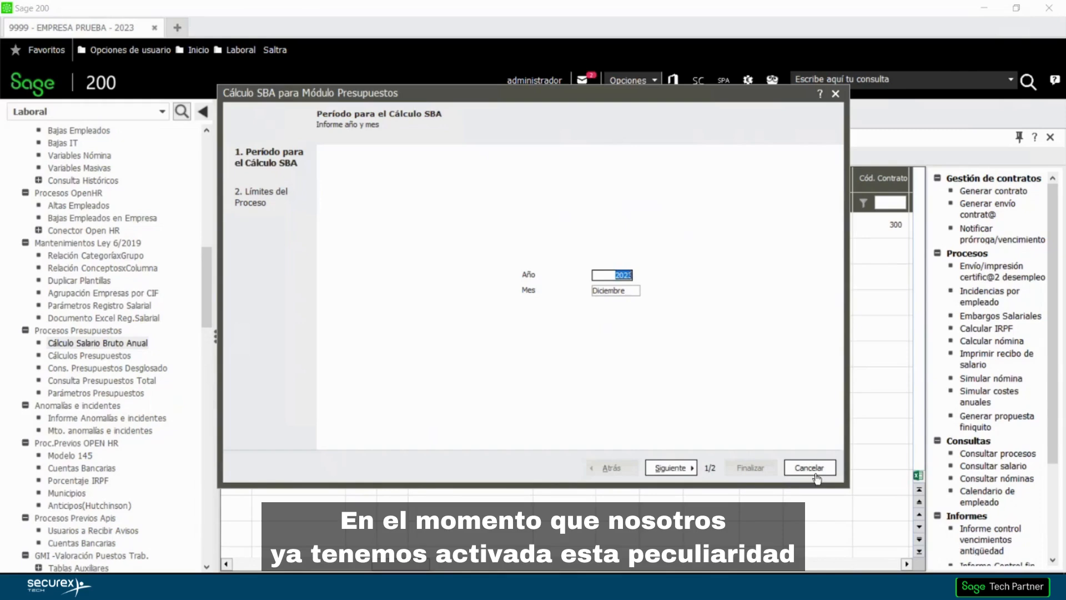
left_click(835, 93)
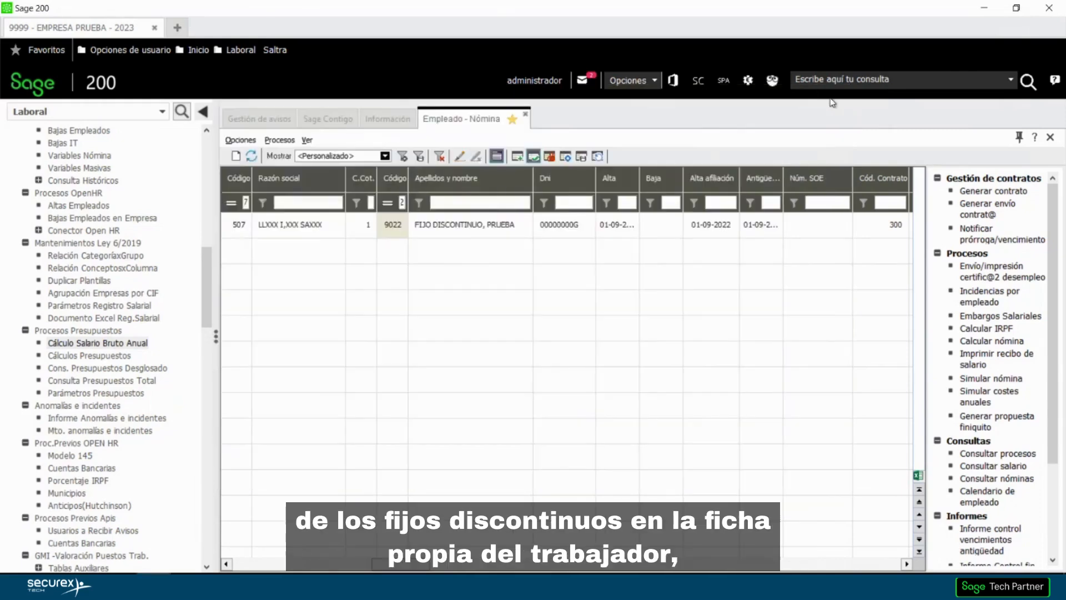
Open the listed employee's record and show its Control Llamamientos data as a list.
double_click(461, 224)
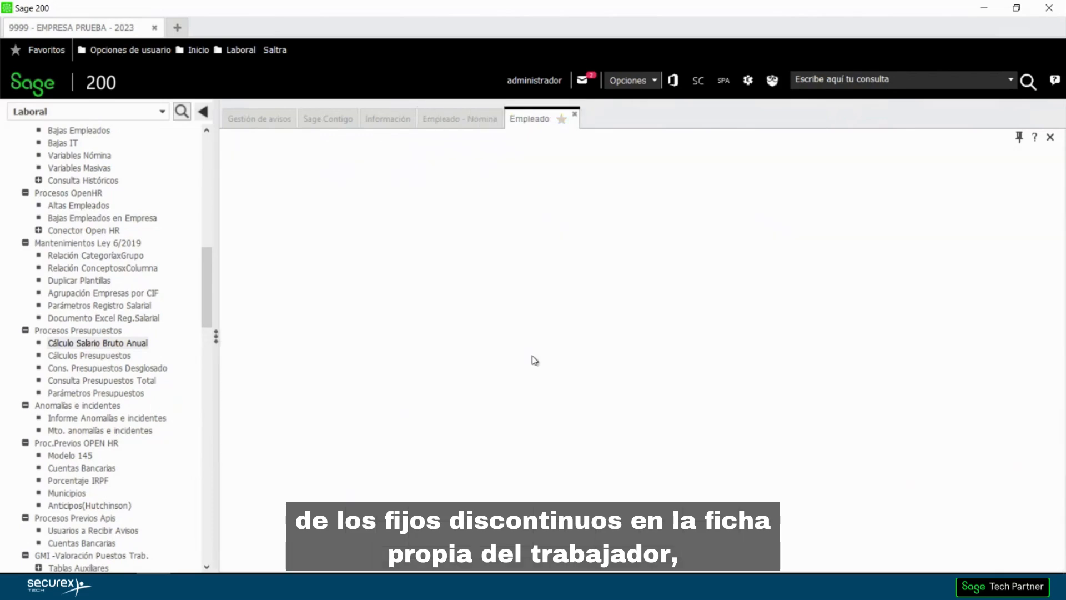
left_click(257, 481)
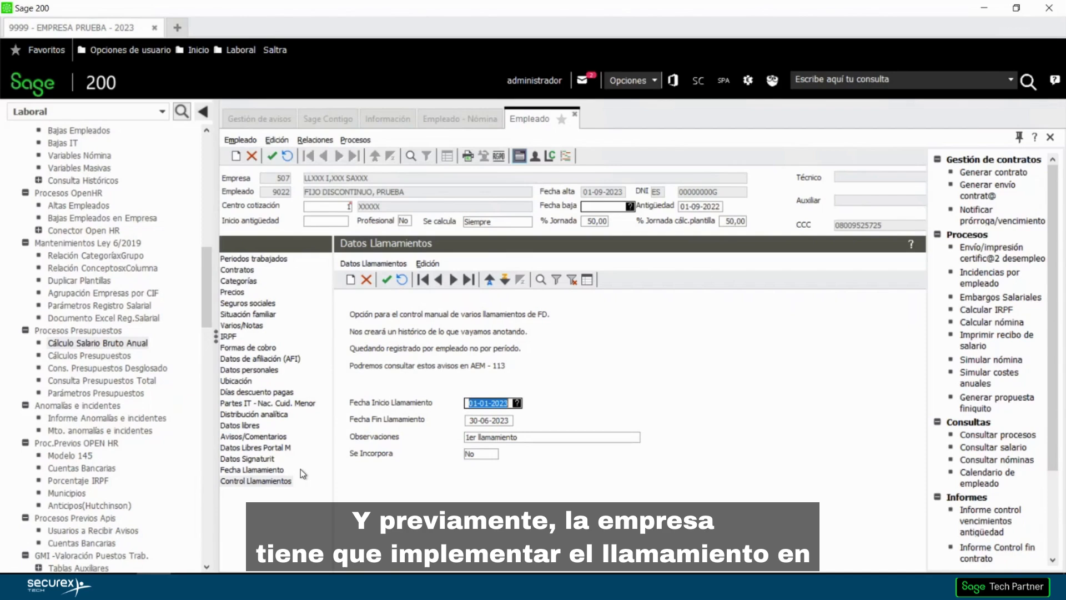
left_click(587, 281)
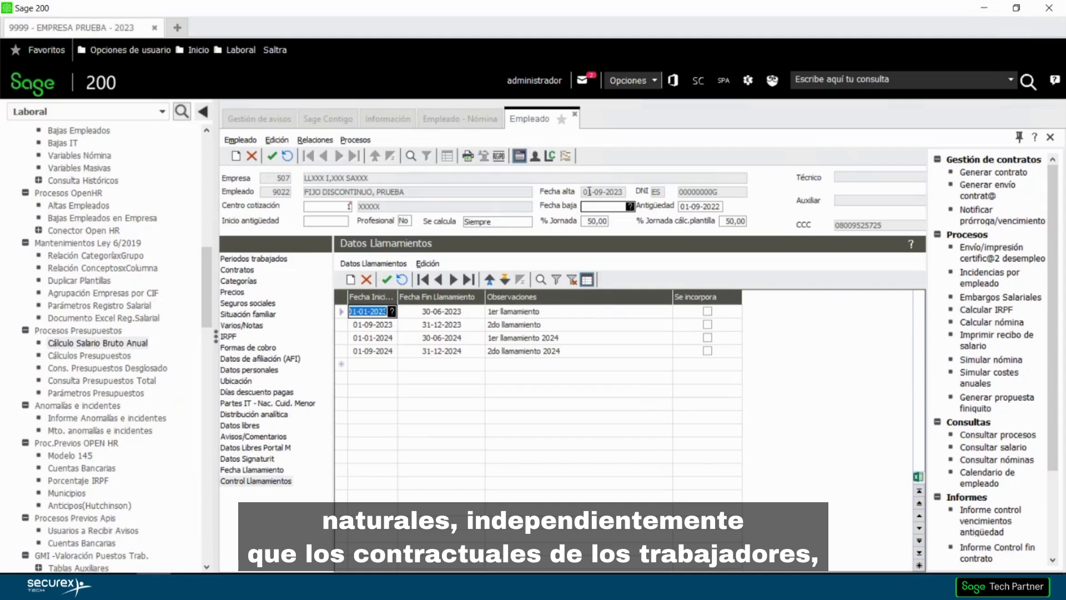
Check the employee's Periodos trabajados and return to the list view of Control Llamamientos.
left_click(261, 259)
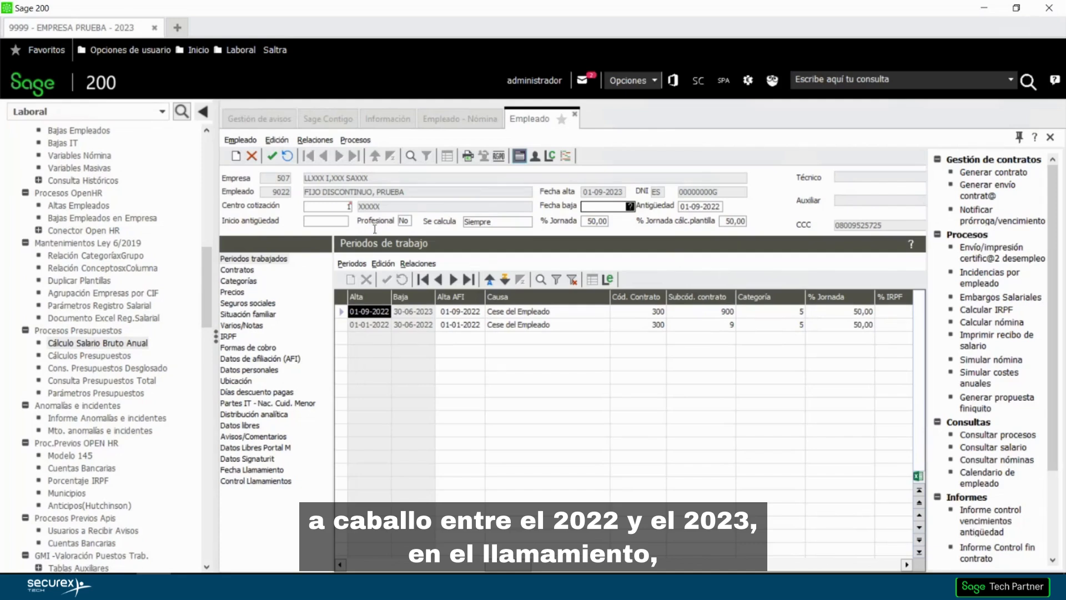
left_click(270, 480)
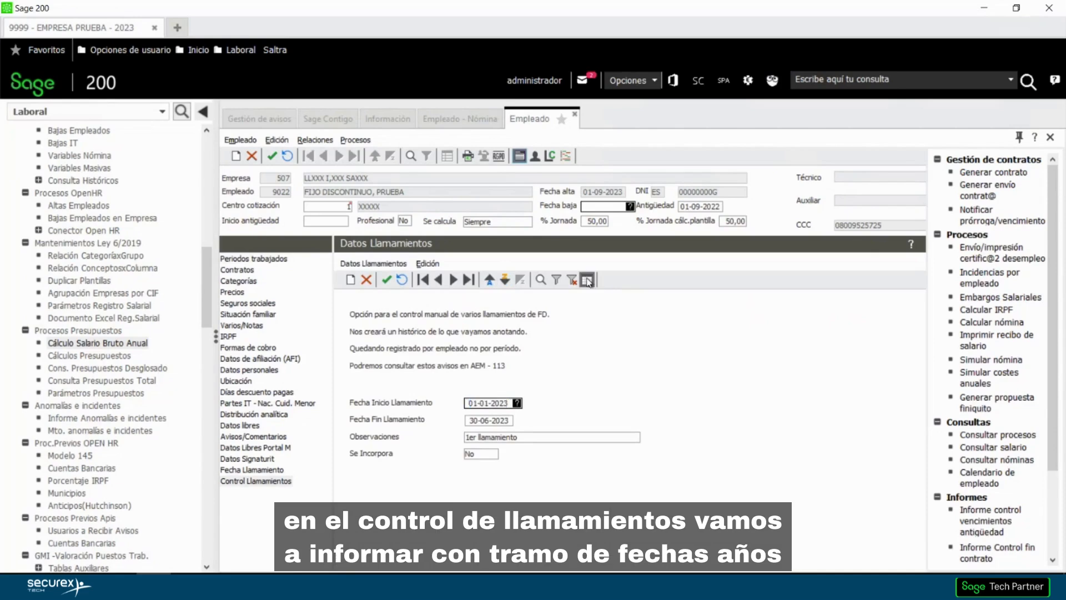
left_click(583, 280)
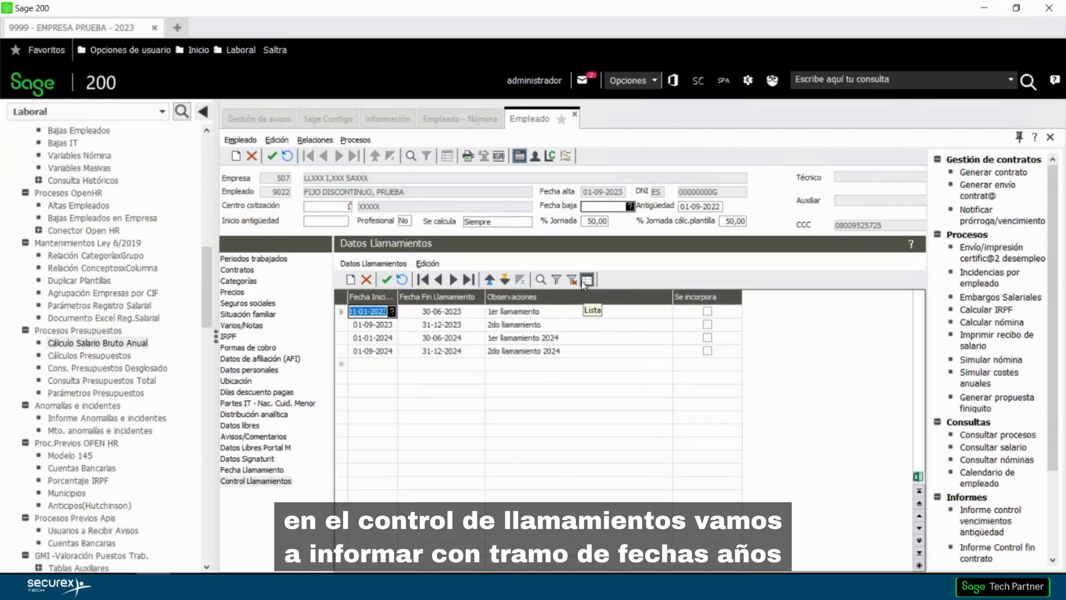
Examine the start and end dates of the employee's 2023 call-up periods and the first 2024 one.
left_click(456, 312)
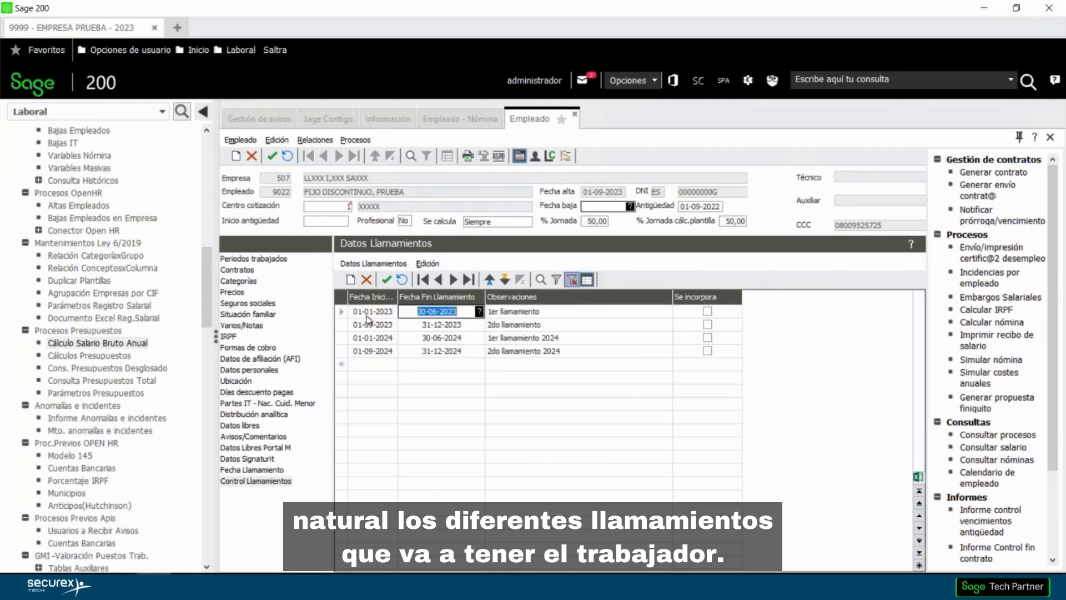
left_click(366, 326)
left_click(477, 329)
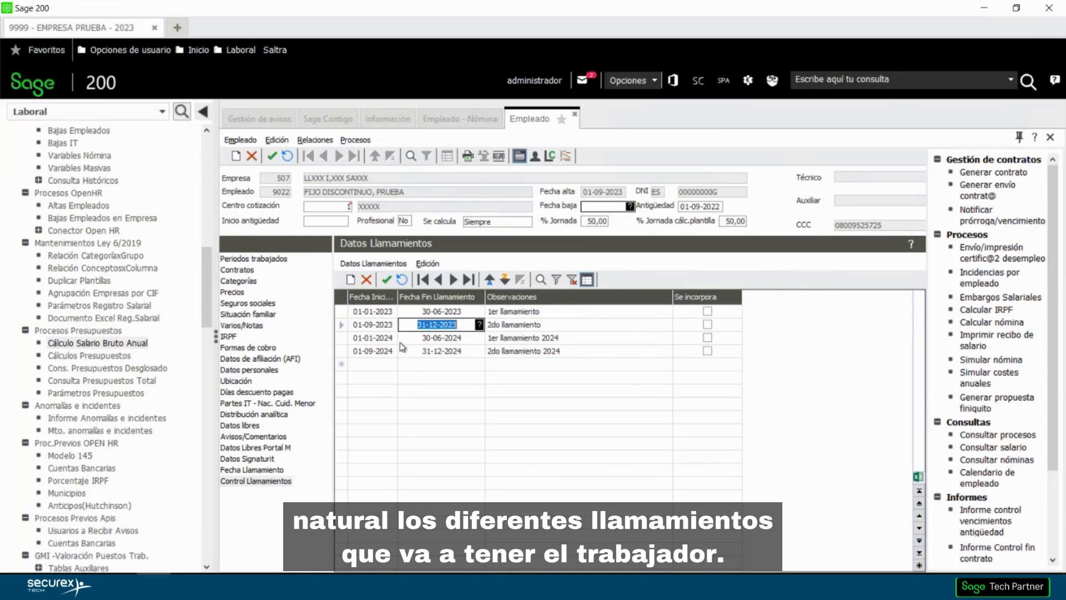
left_click(375, 337)
left_click(448, 339)
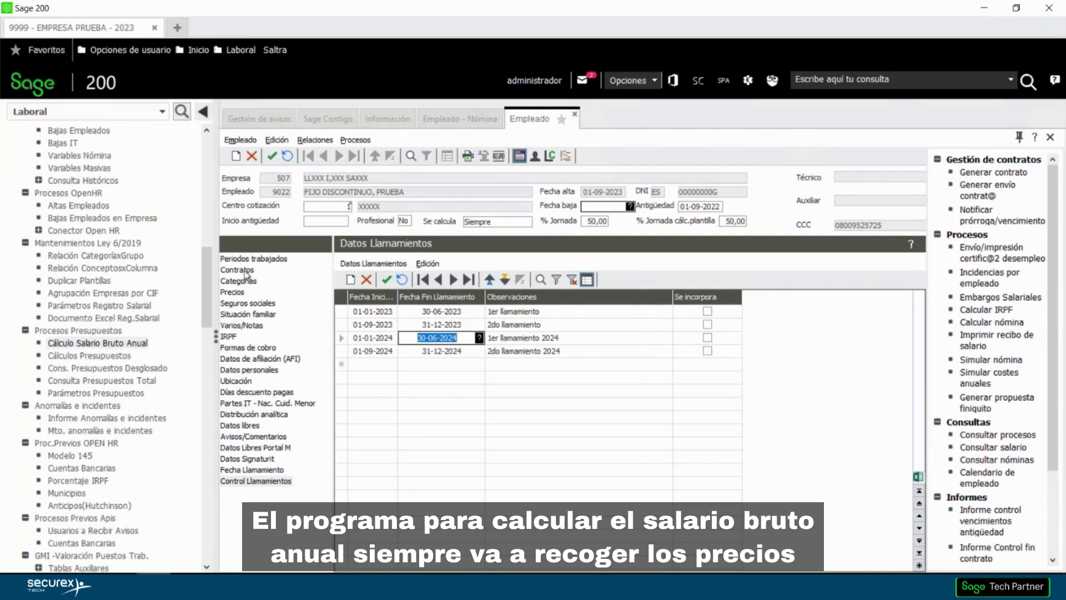
Review the employee's Precios and IRPF data, and close the employee record.
left_click(233, 292)
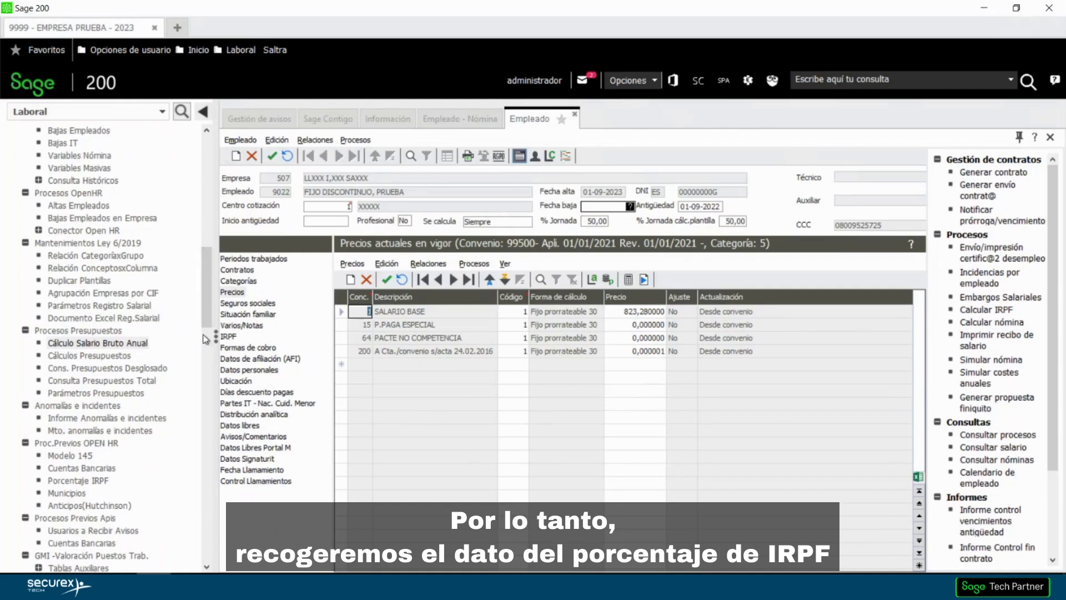
left_click(228, 337)
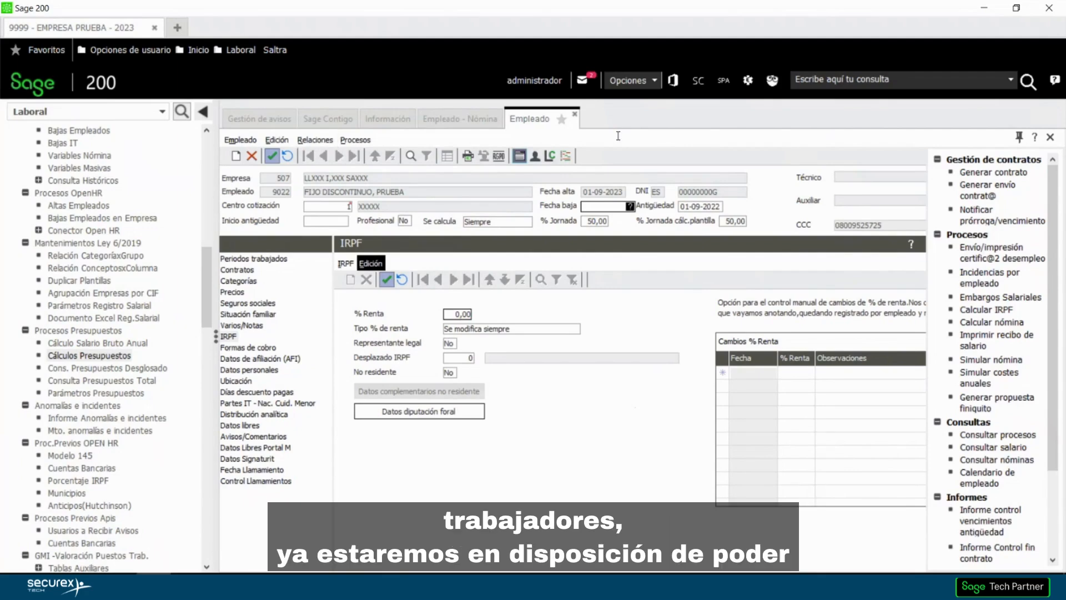
left_click(575, 114)
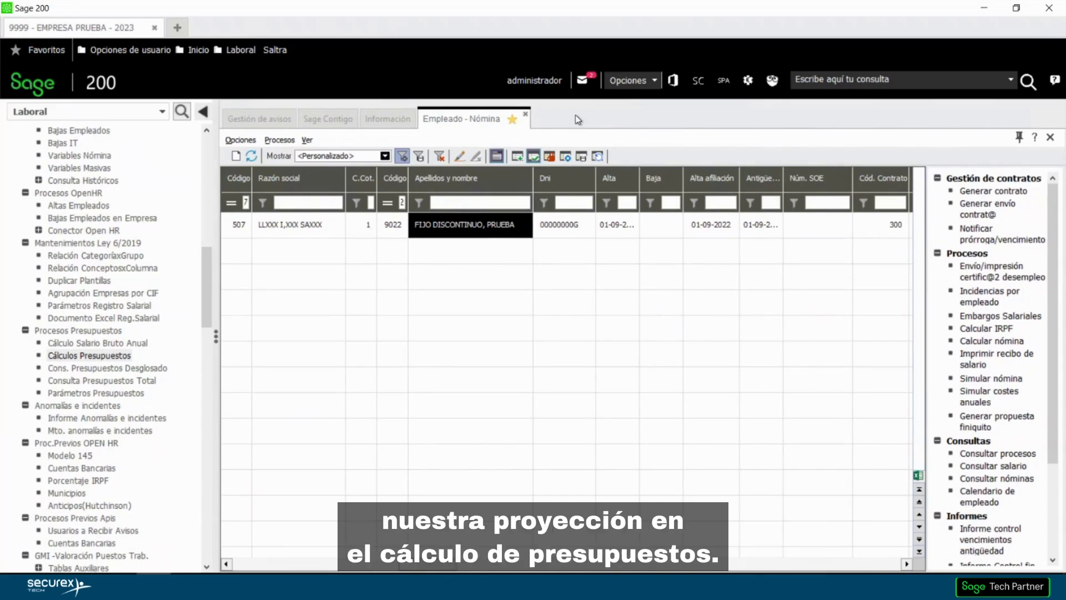
Open the Cálculos Presupuestos process and set the budget year to 2023.
left_click(113, 361)
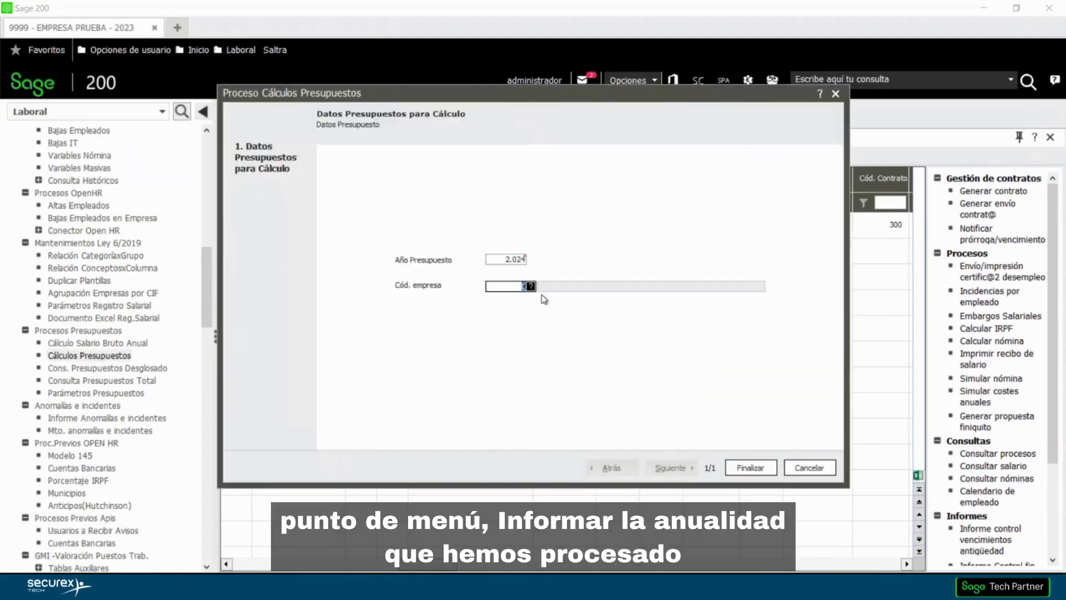
left_click(524, 259)
type("223")
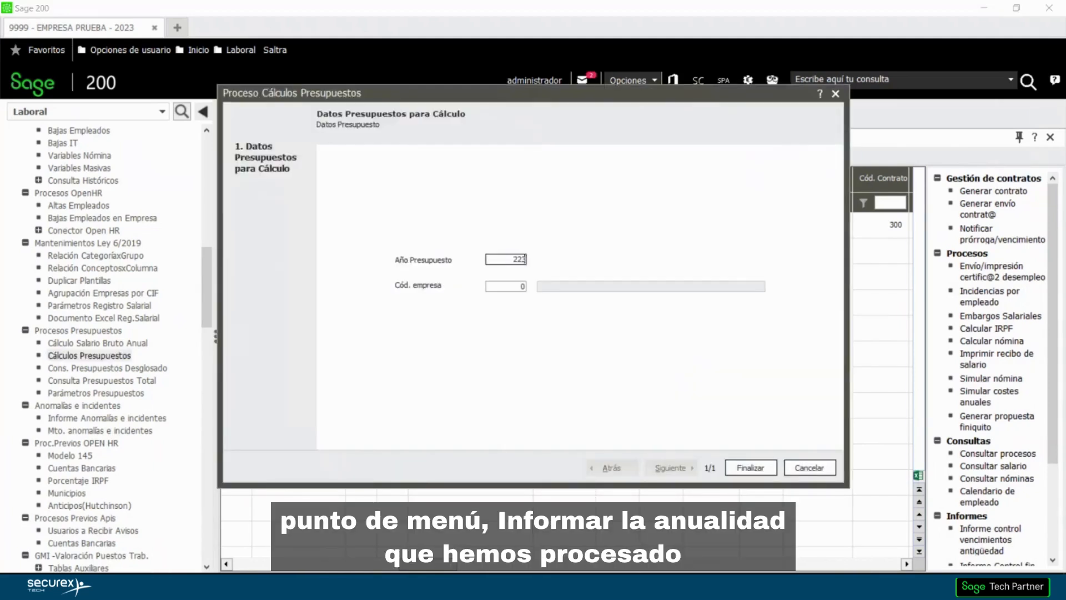
key("BackSpace")
key("BackSpace")
key("BackSpace")
type("2023")
key("Tab")
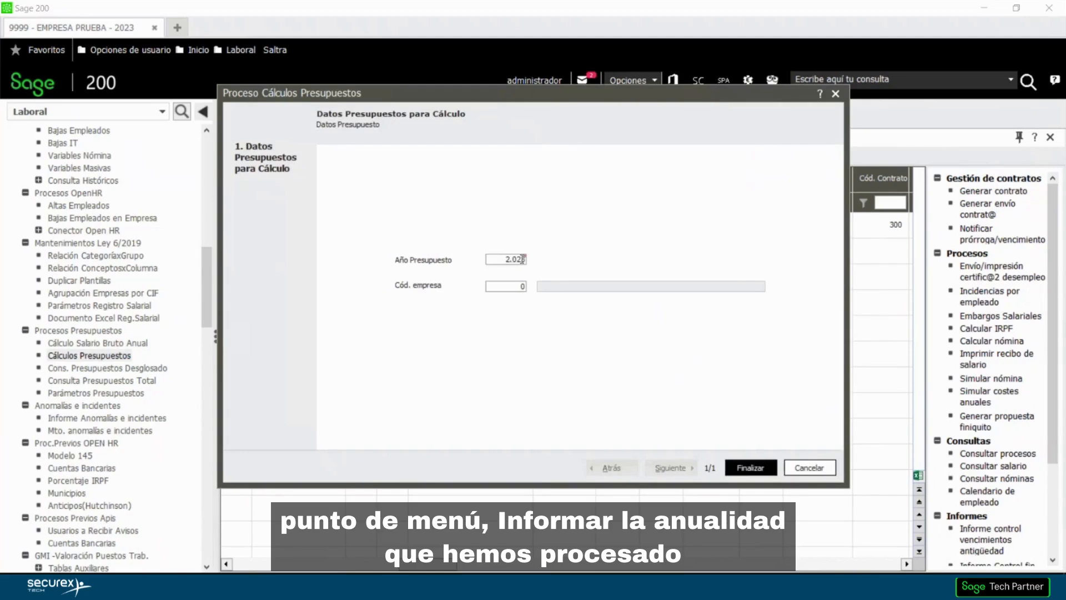
Set the company code to 507 and finish the wizard to open the scenario calculation.
left_click(516, 287)
type("50")
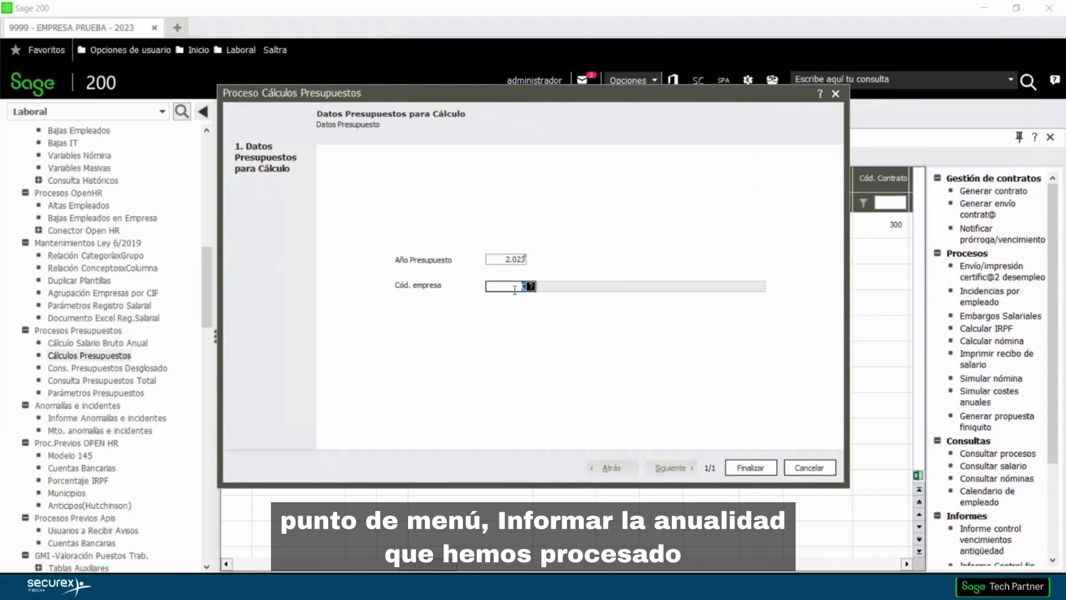
type("7")
key("Tab")
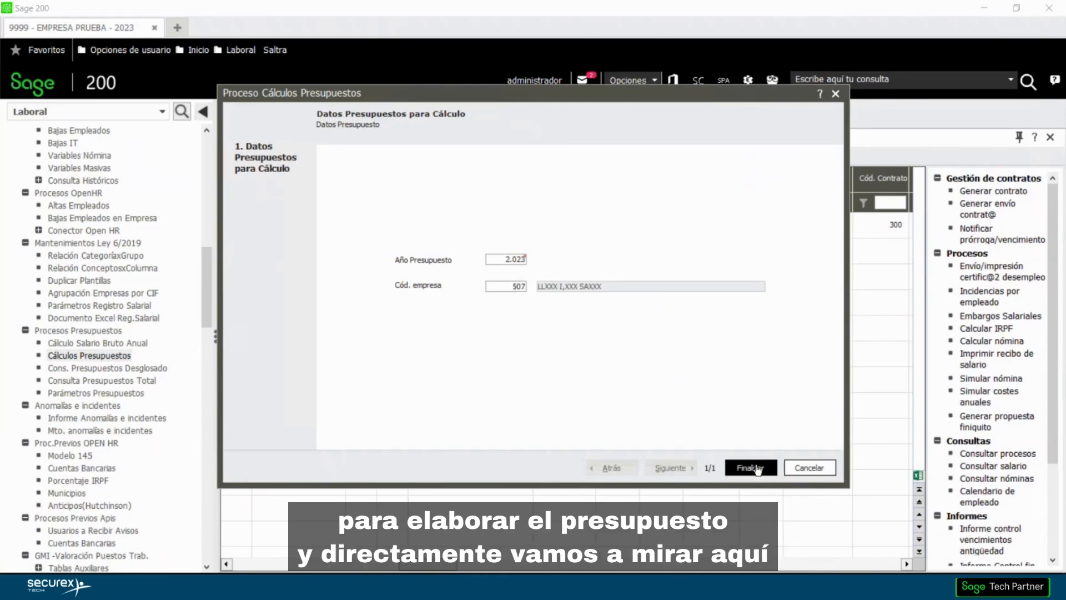
key("Return")
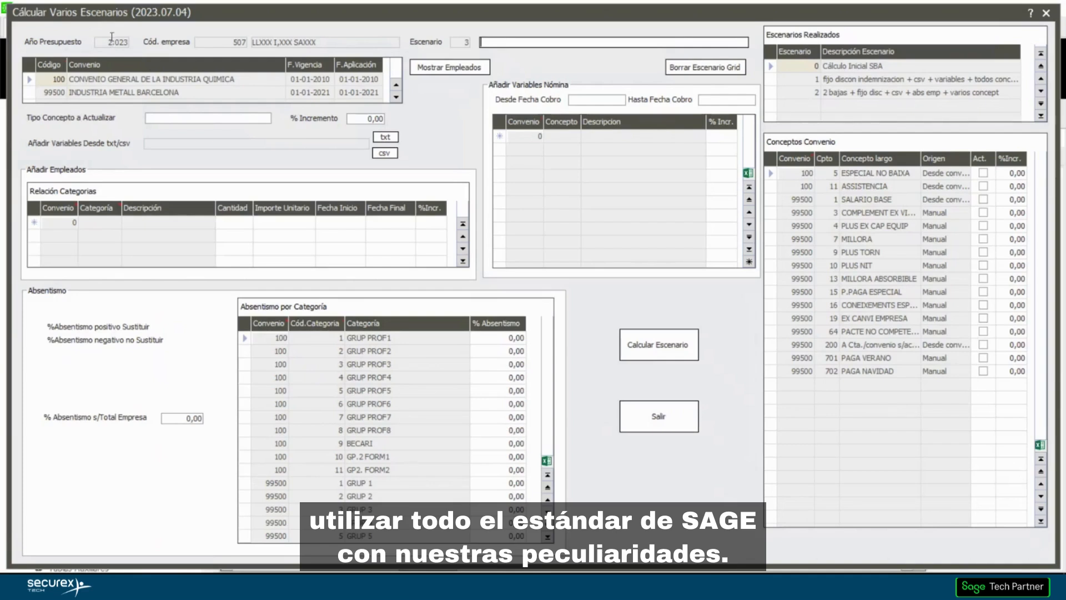
Inspect the agreement list, the Conceptos Convenio increment column and the Relación Categorías grid.
left_click(131, 82)
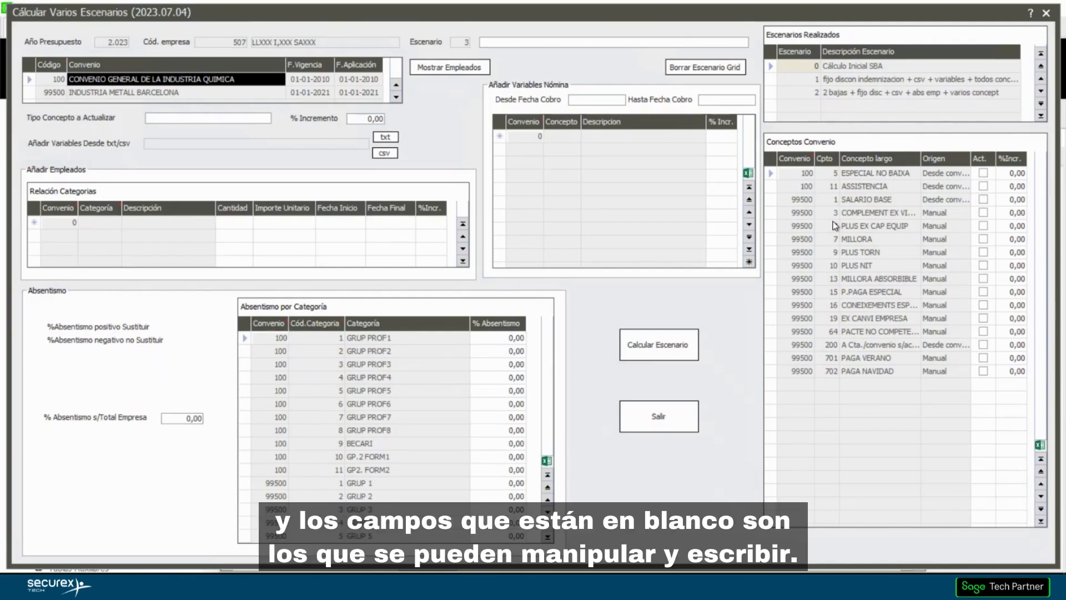
left_click(1011, 292)
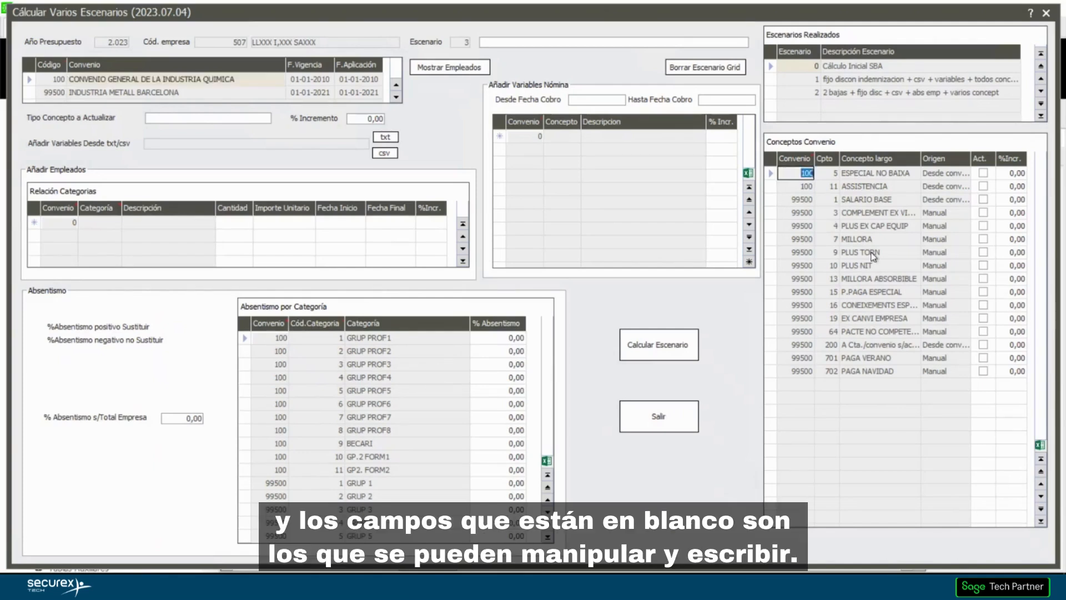
left_click(237, 242)
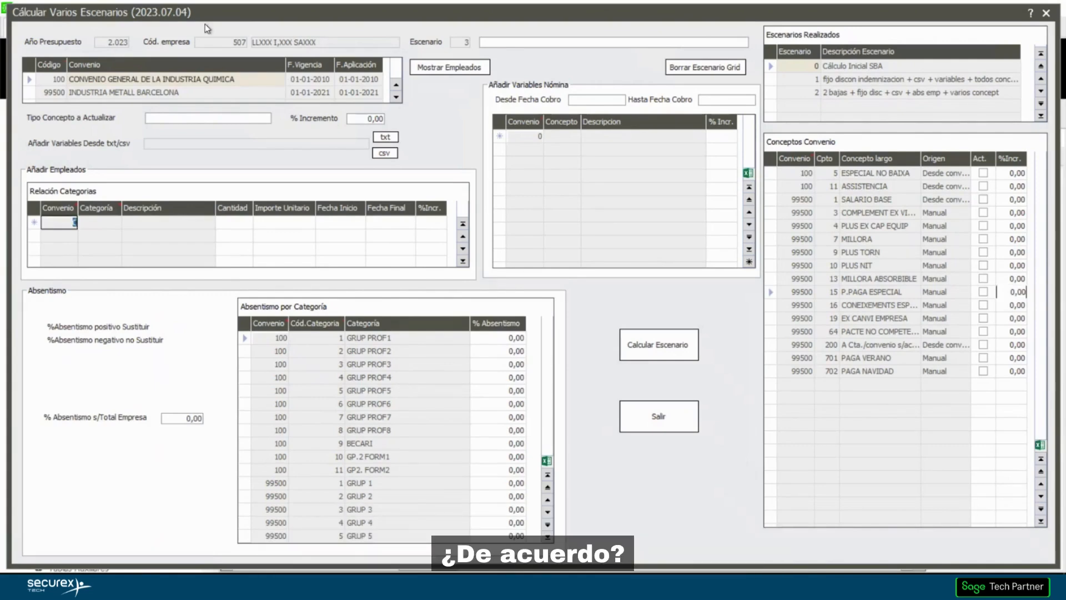
Review the budget year, company code, collective agreements and the entries under Escenarios Realizados.
left_click(111, 42)
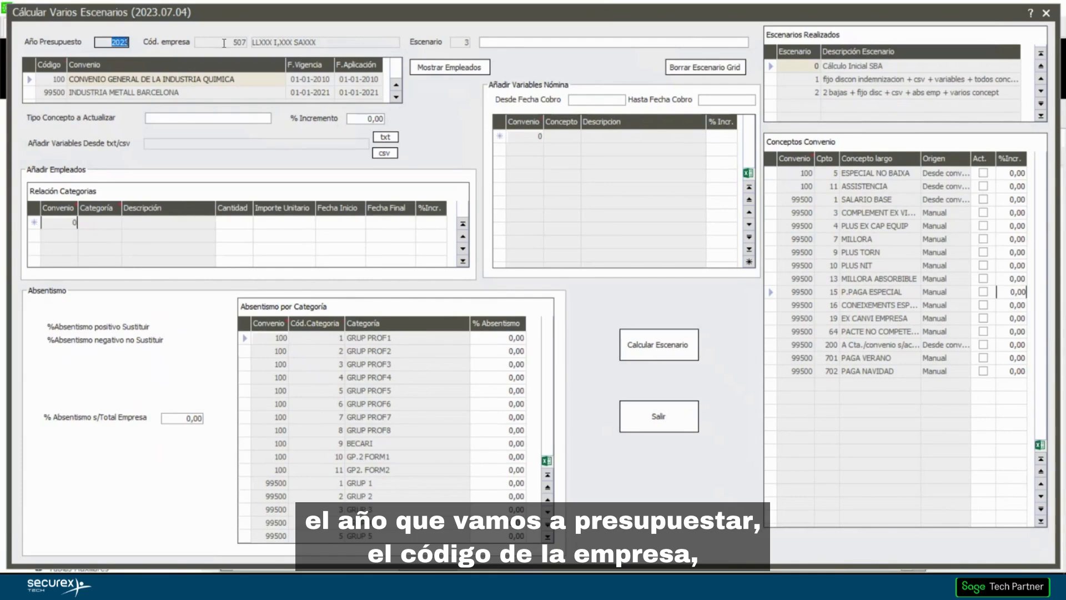
key("Tab")
key("Tab")
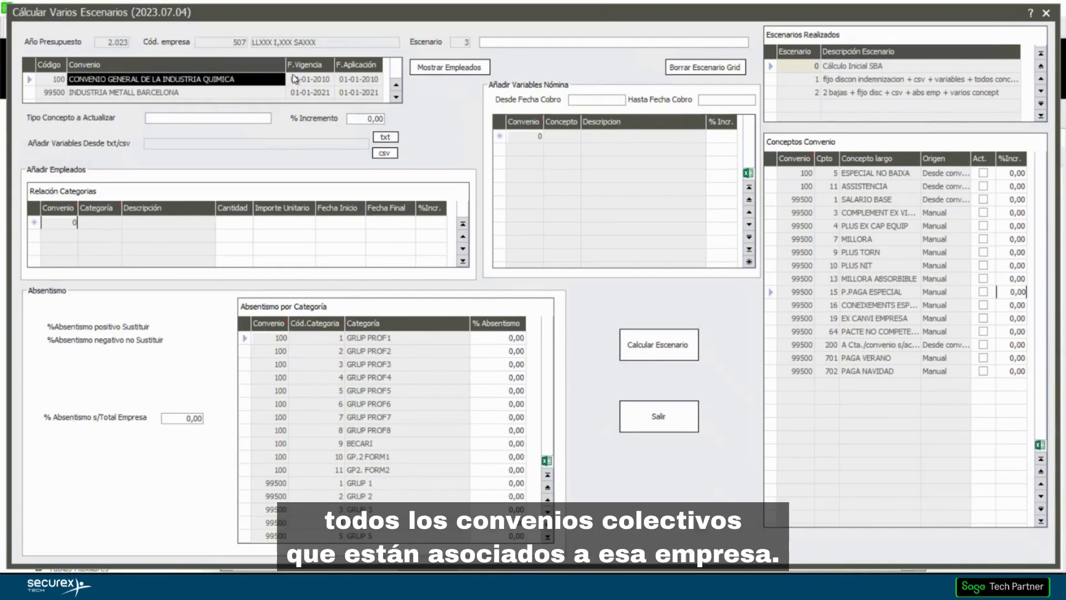
key("Down")
key("Up")
left_click(858, 80)
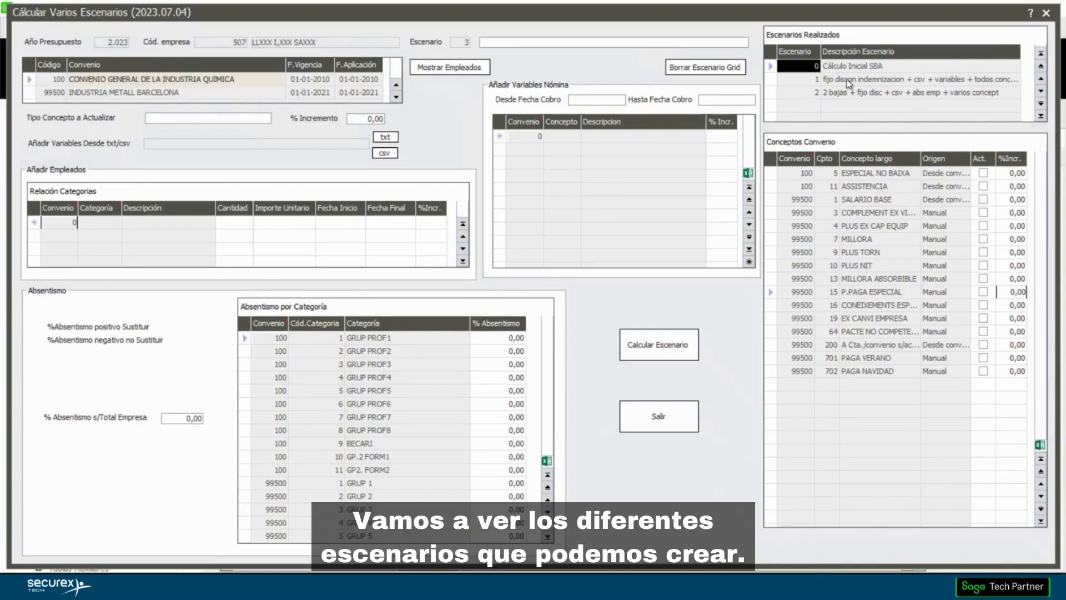
left_click(853, 92)
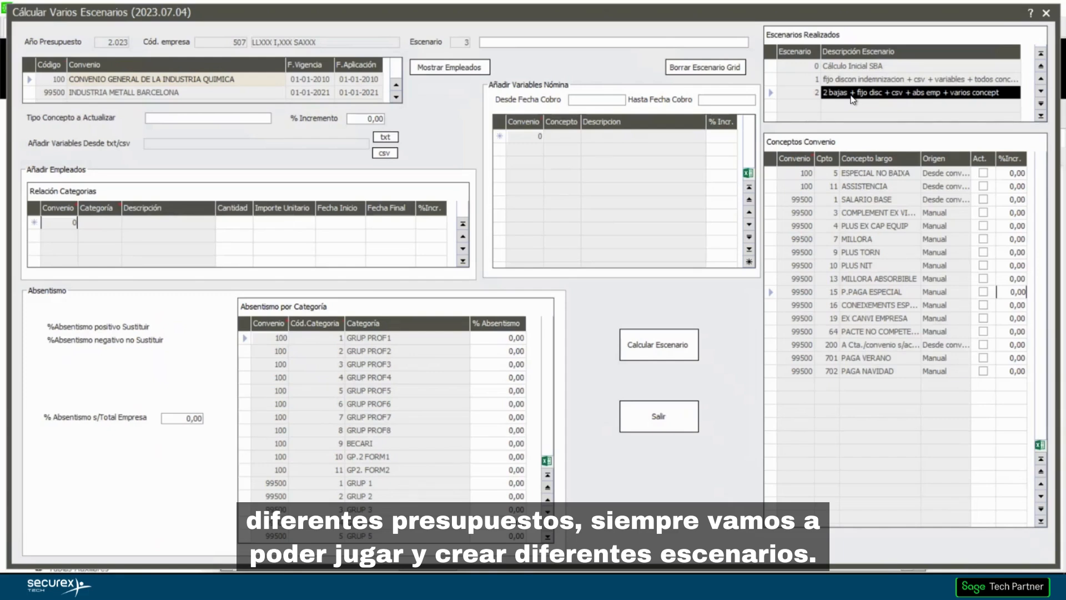
Show the employees included in the budget and look through the list of active workers.
left_click(418, 69)
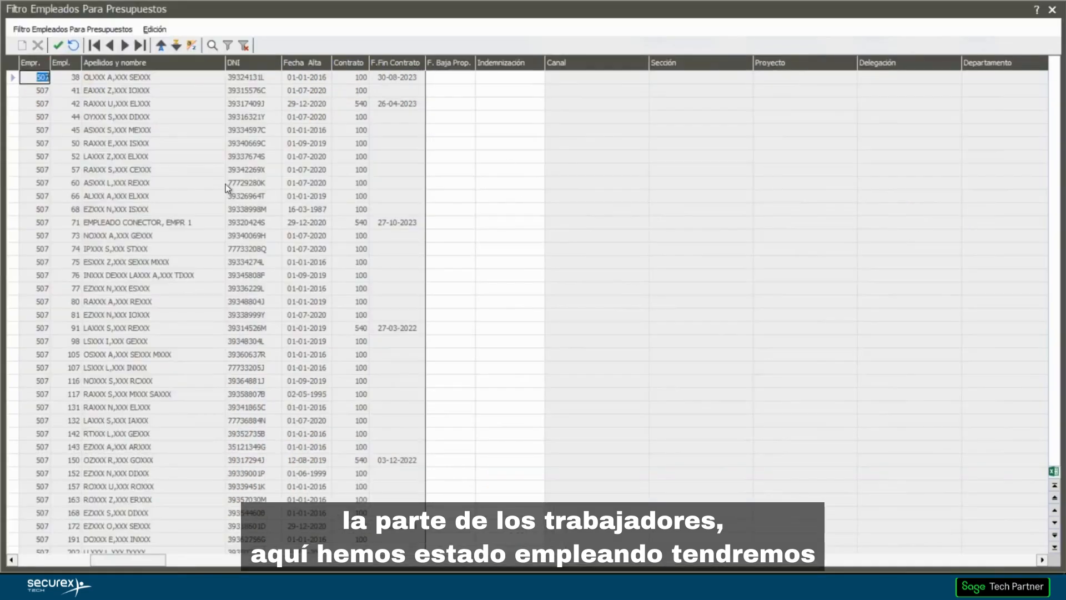
key("Down")
key("Down")
key("Down")
key("Down")
key("Down")
key("Down")
key("Down")
key("Down")
key("Down")
key("Down")
key("Down")
key("Down")
key("Down")
key("Down")
key("Down")
key("Down")
key("Down")
key("Down")
key("Down")
key("Down")
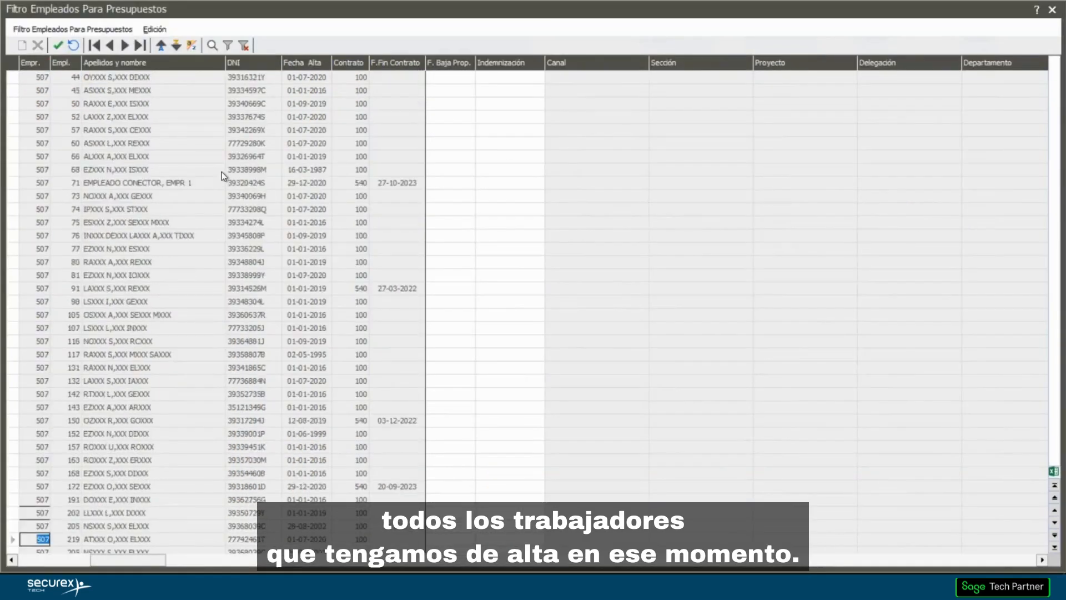
key("Down")
key("Down")
key("Down")
key("Down")
key("Down")
key("Down")
key("Down")
key("Down")
key("Down")
key("Down")
key("Down")
key("Down")
key("Down")
key("Down")
key("Down")
key("Down")
key("Down")
key("Down")
key("Down")
key("Down")
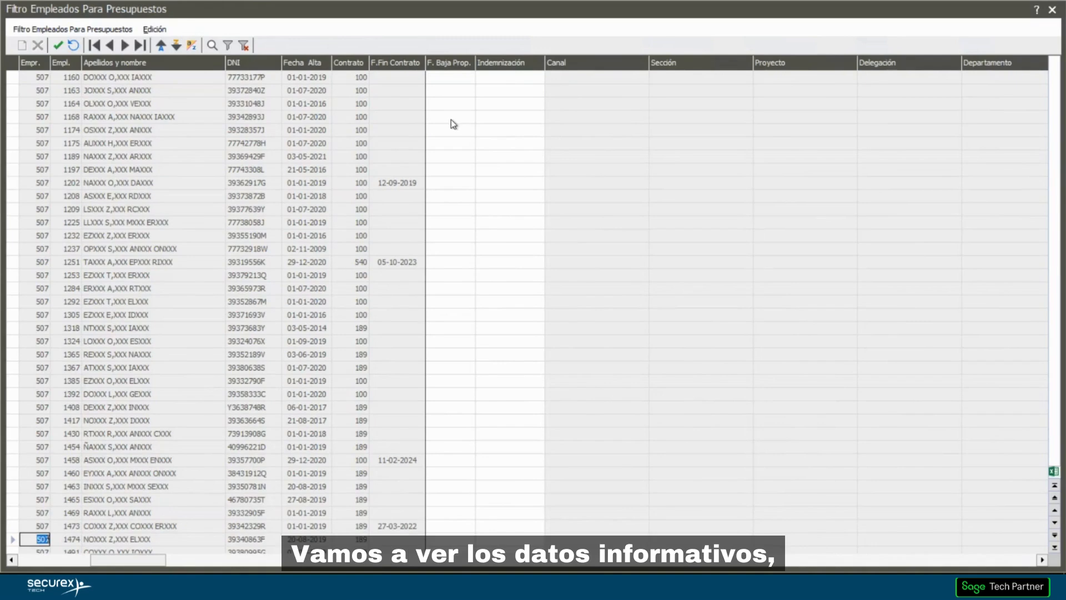
Examine the employees' location, agreement and SBA columns in the budget employee list.
left_click(618, 129)
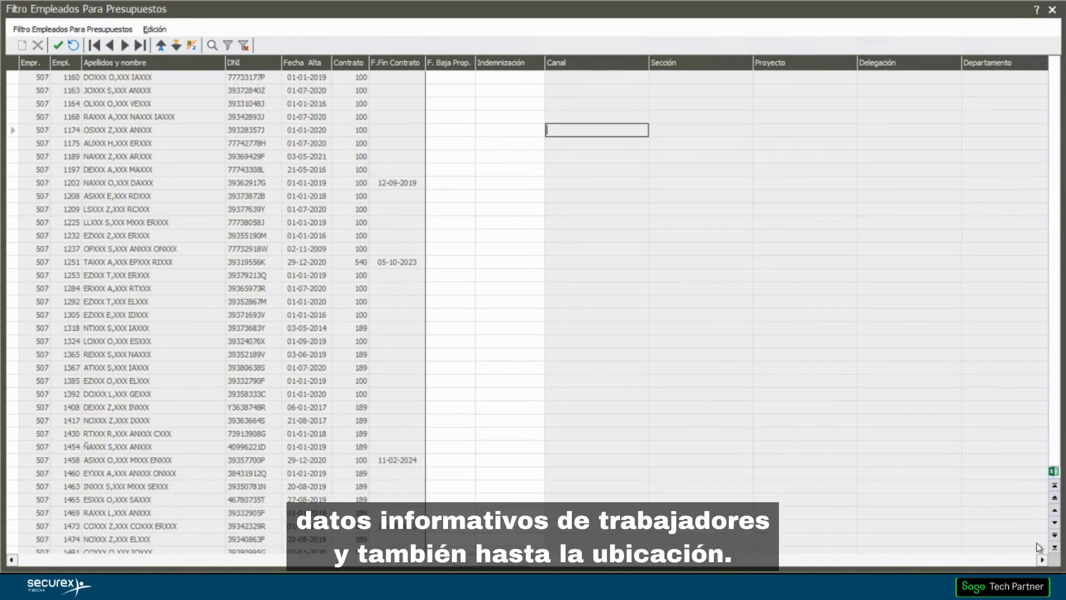
left_click(1043, 559)
left_click(1042, 560)
left_click(1042, 560)
left_click(1042, 560)
left_click(1043, 560)
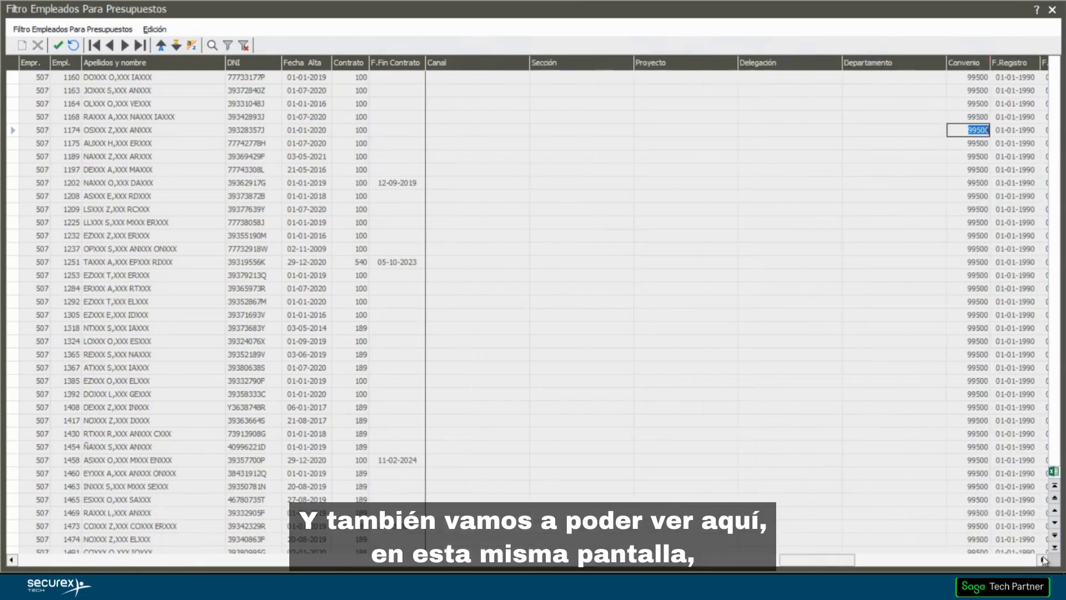
left_click(1042, 560)
left_click(1042, 560)
left_click(1042, 560)
left_click(1042, 560)
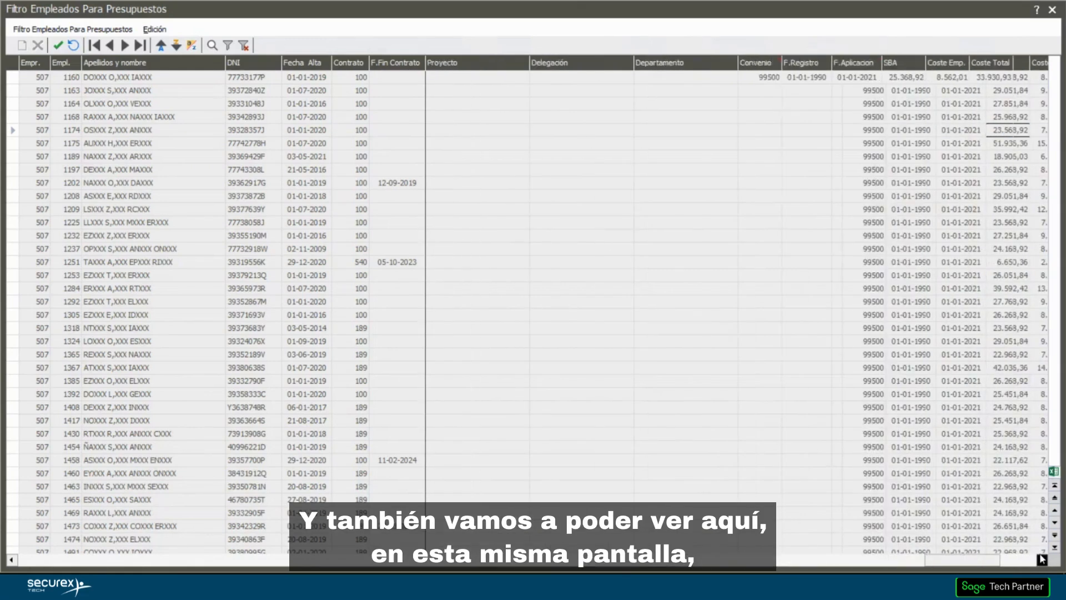
left_click(905, 77)
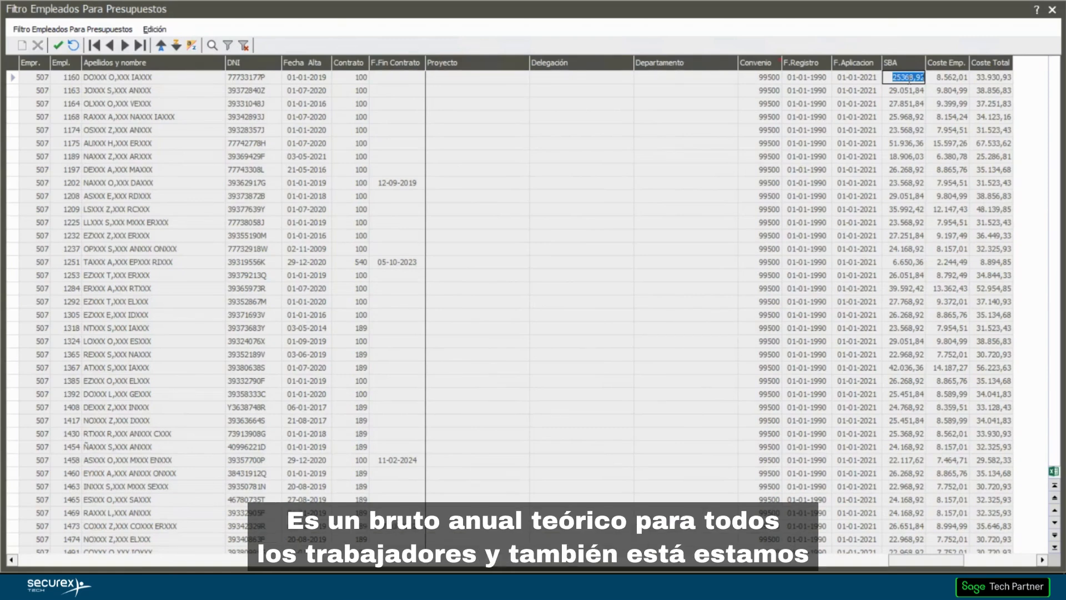
Examine the employees' Coste Emp. values and the proposed leaving date of the FIJO DISCONTINUO, PRUEBA employee.
left_click(956, 169)
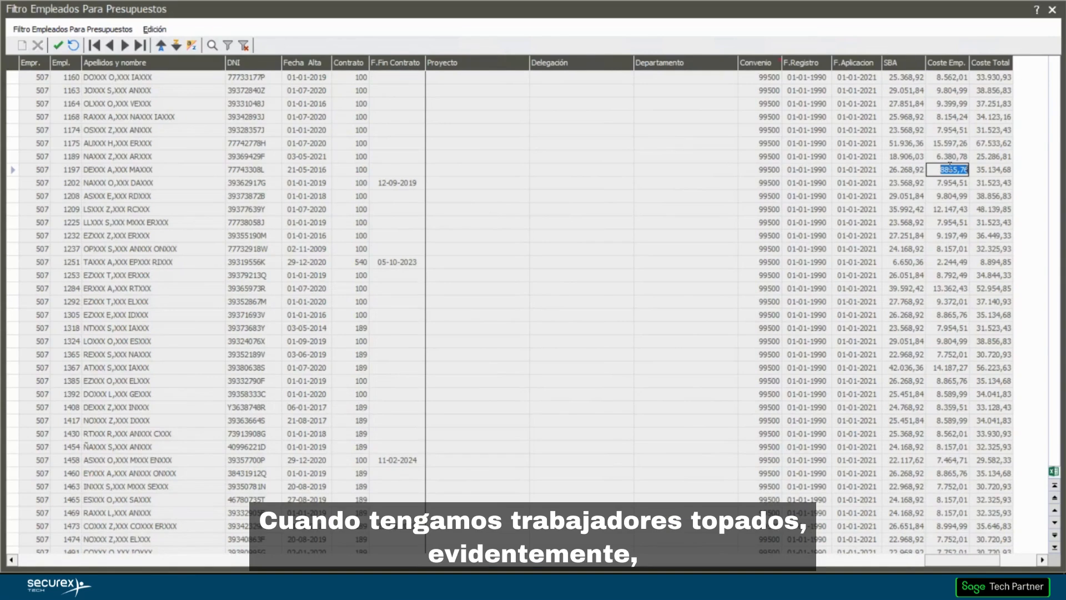
left_click(1054, 547)
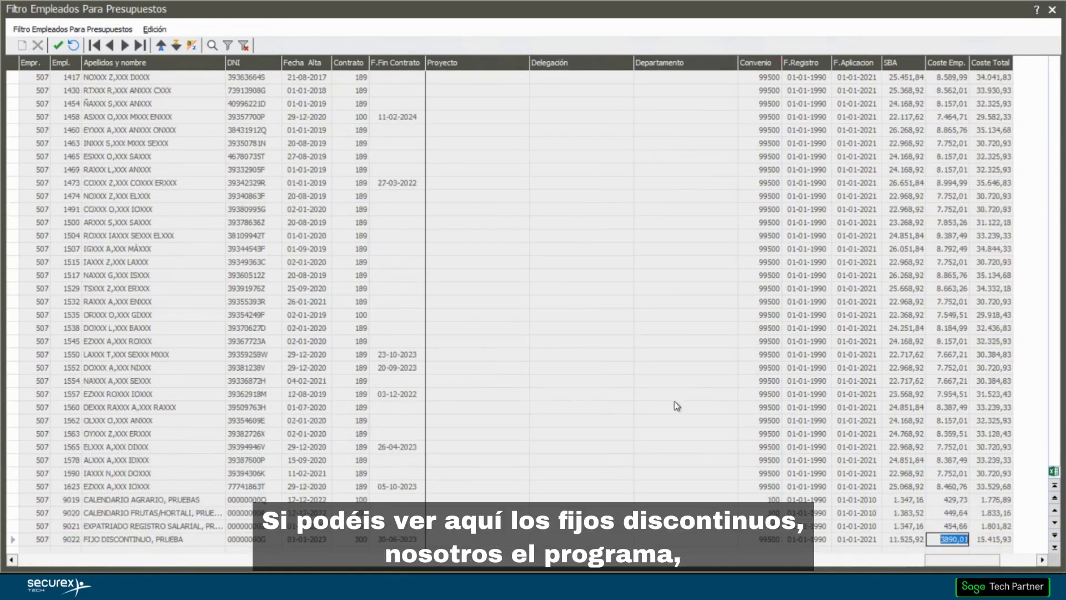
left_click(463, 540)
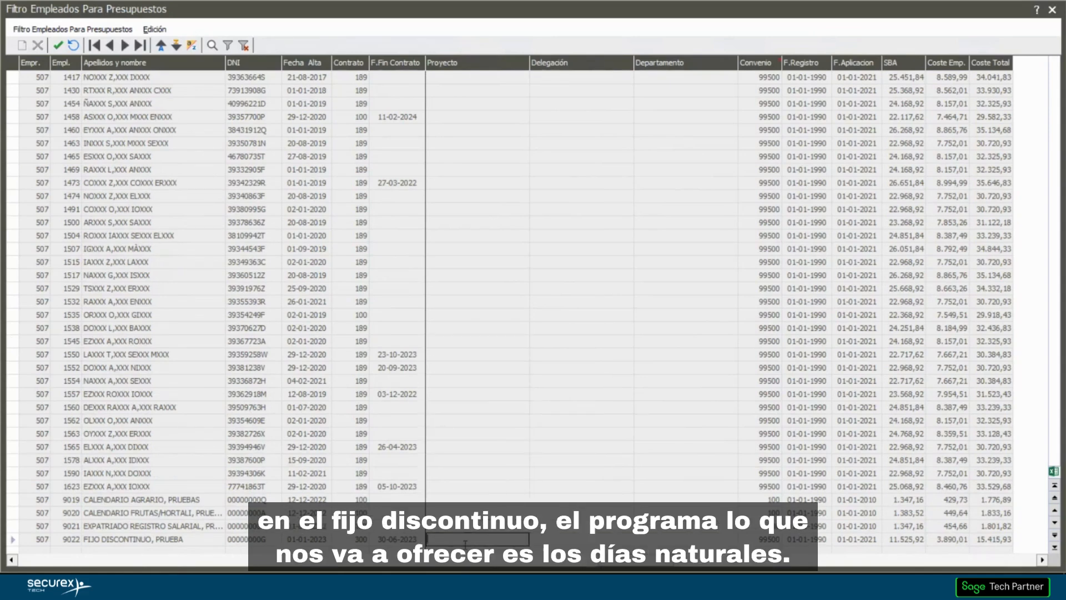
left_click(138, 562)
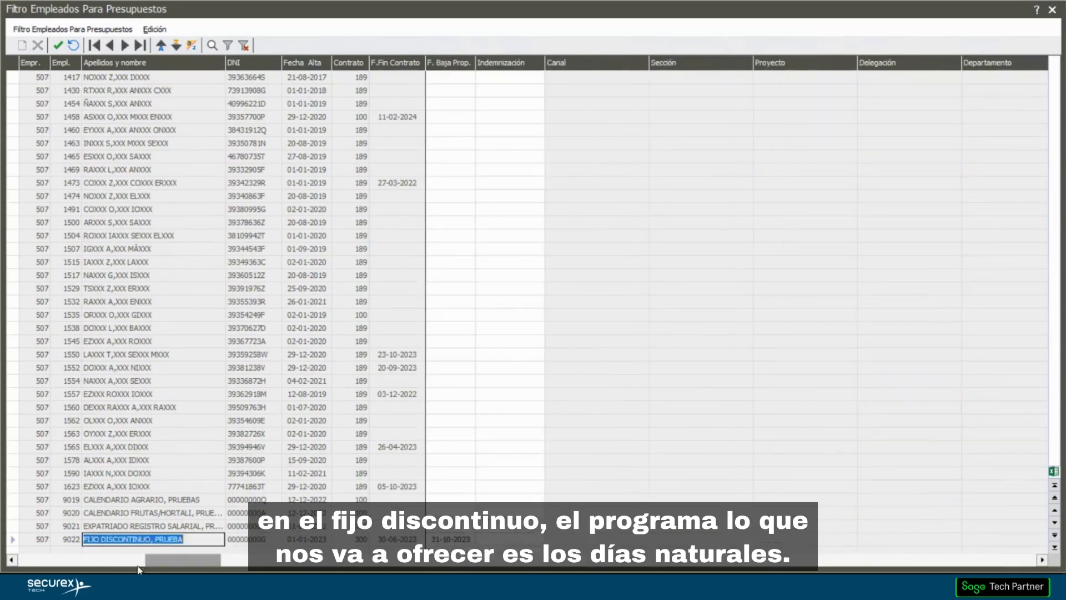
left_click(451, 539)
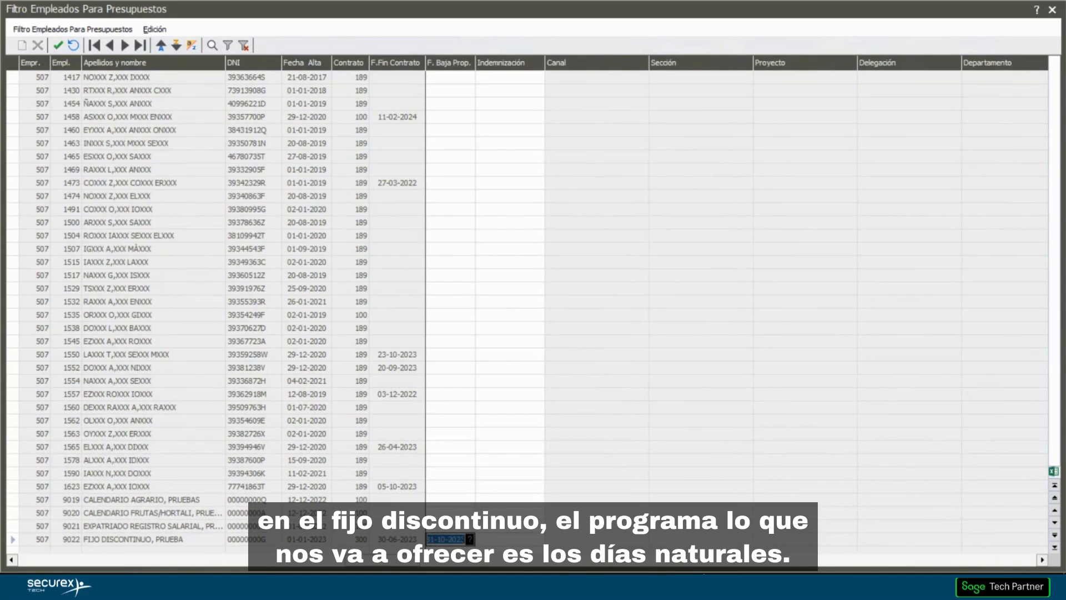
key("Delete")
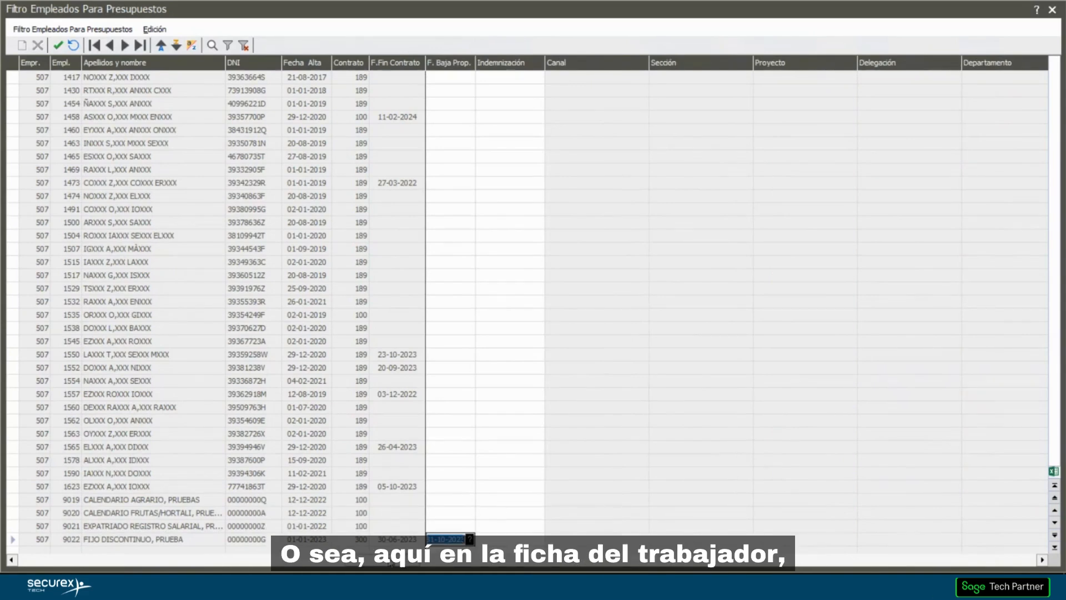
Check the agreement, application date and SBA of the FIJO DISCONTINUO, PRUEBA employee.
key("Tab")
key("Tab")
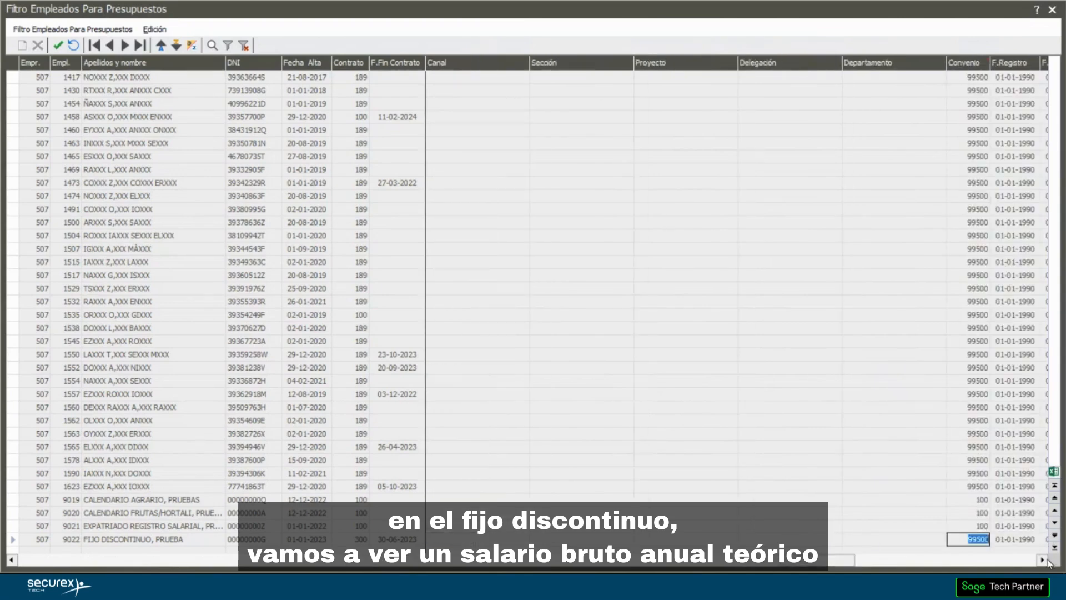
key("Tab")
key("Tab")
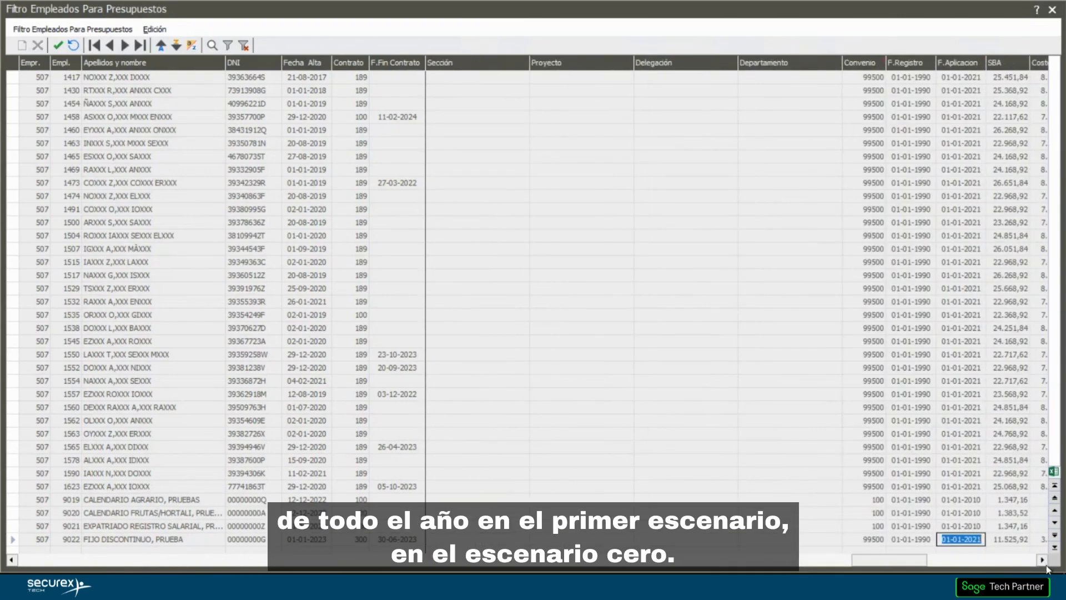
key("Tab")
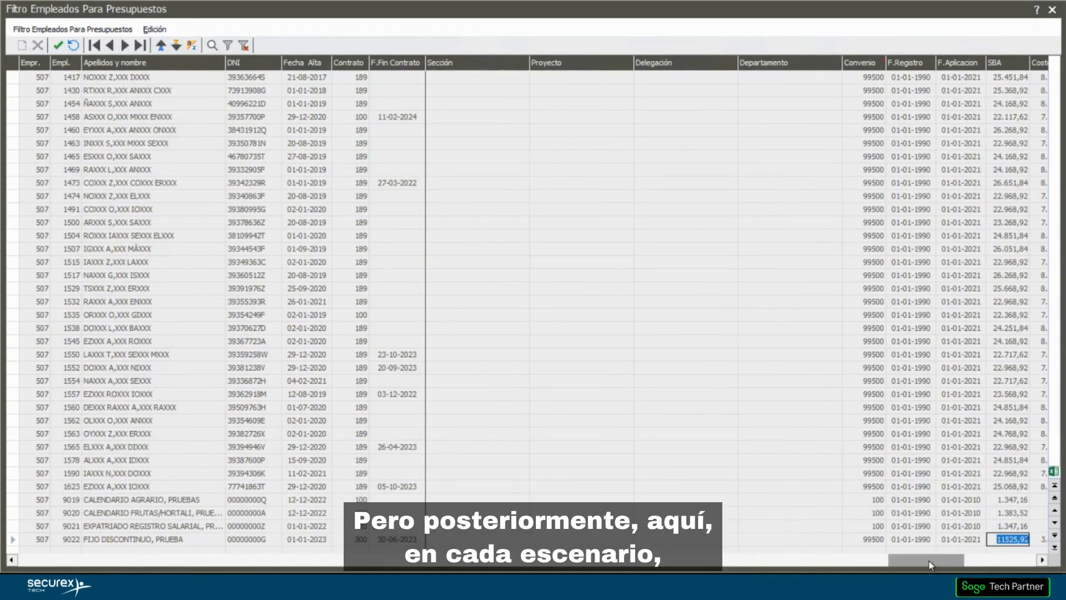
Set the severance type of the FIJO DISCONTINUO, PRUEBA employee to Fin Contrato and save the record.
left_click_drag(947, 559, 527, 570)
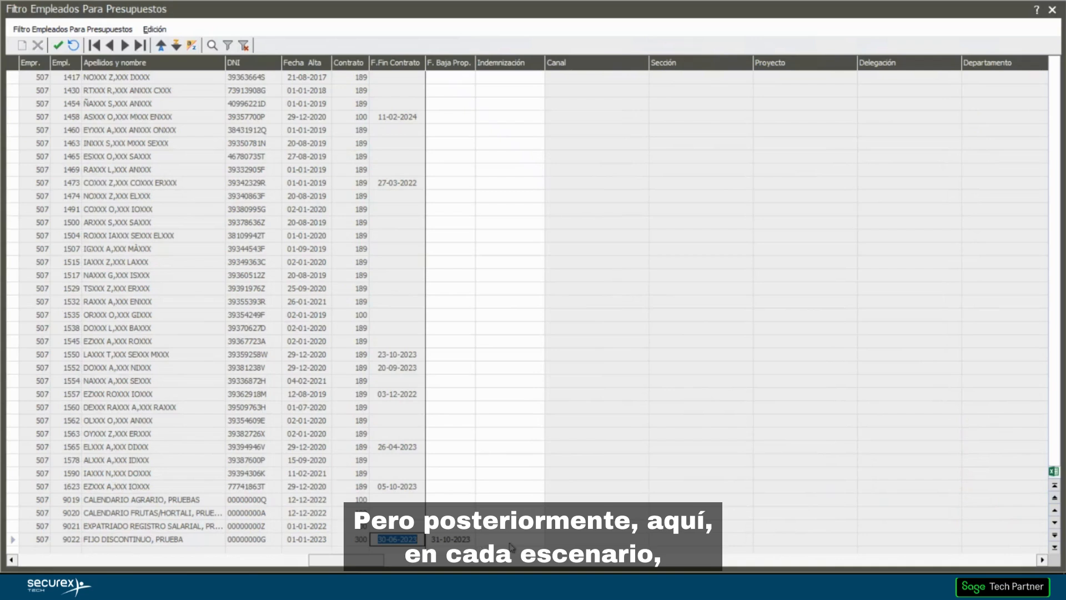
left_click(485, 540)
left_click(455, 540)
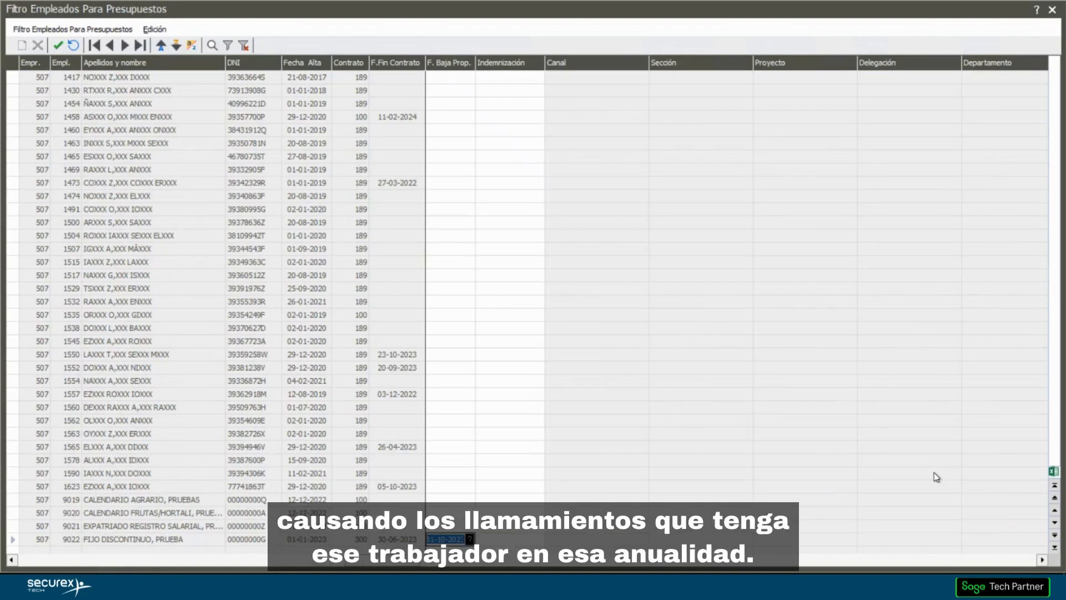
left_click(521, 540)
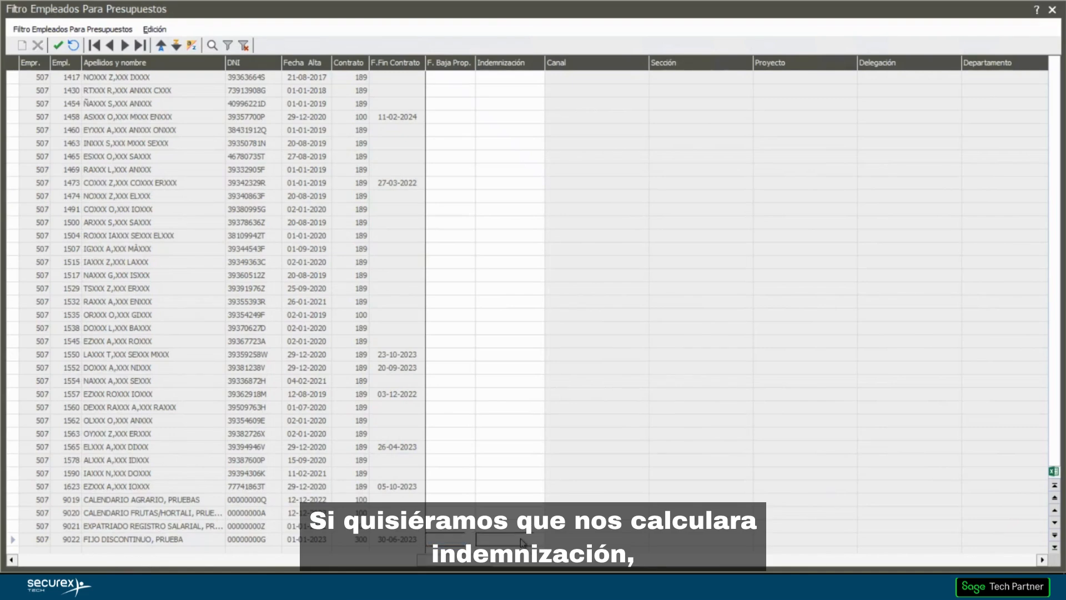
left_click(539, 539)
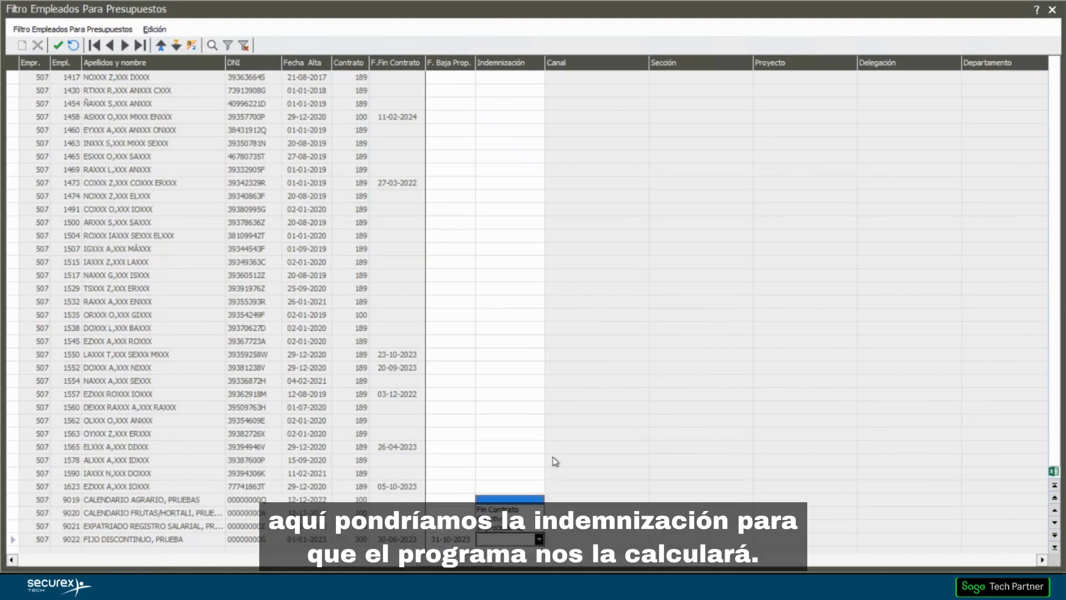
left_click(512, 509)
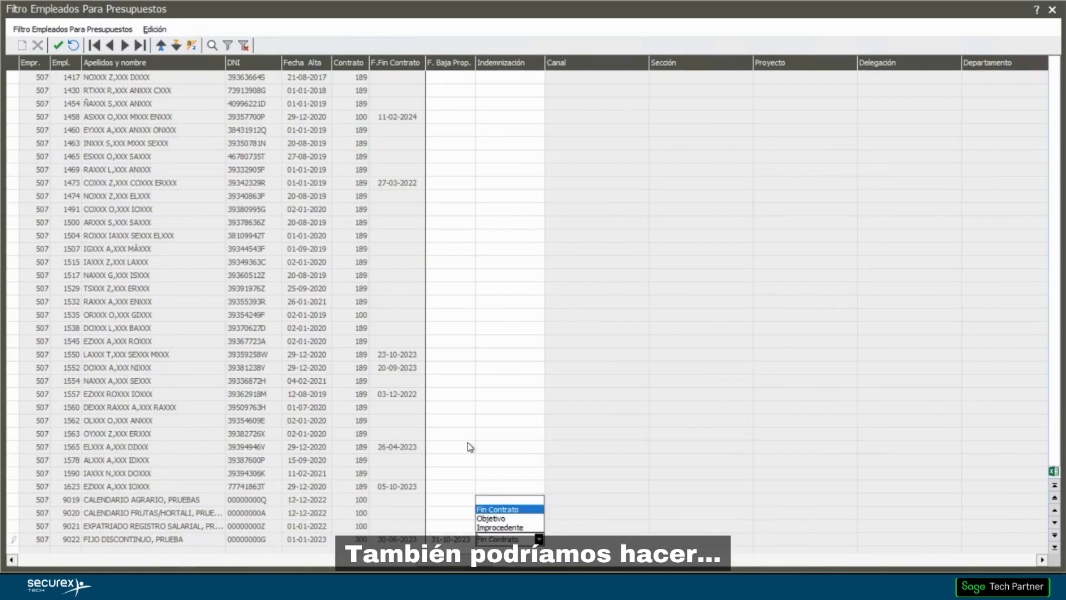
left_click(58, 45)
left_click(506, 342)
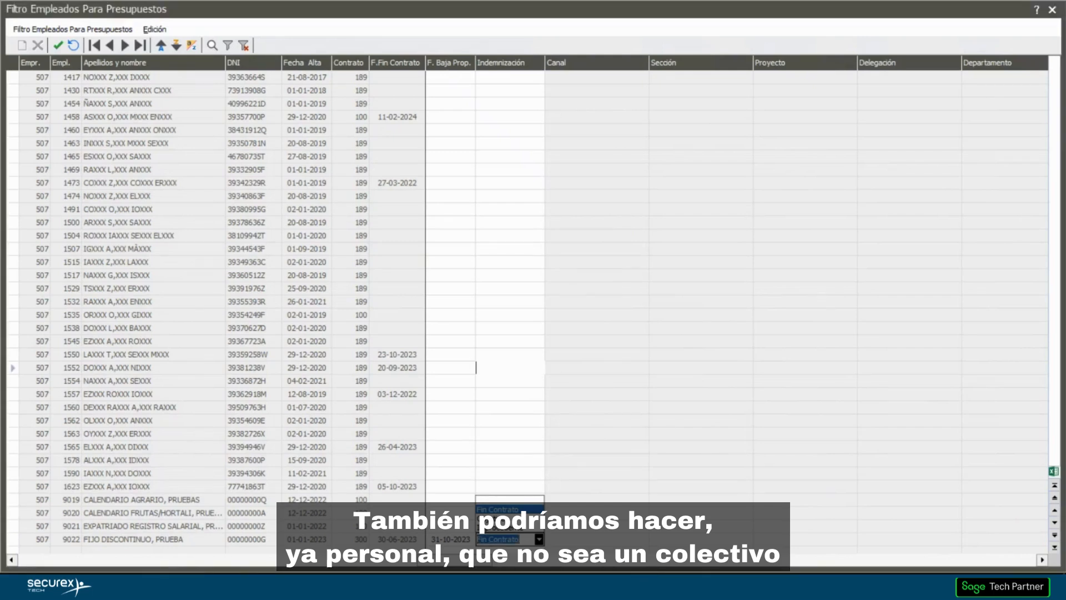
Give the contract-189 employee whose contract ends on 05-10-2023 a proposed leaving date of 05-10-2023 and Fin Contrato severance, then close the list.
left_click(446, 487)
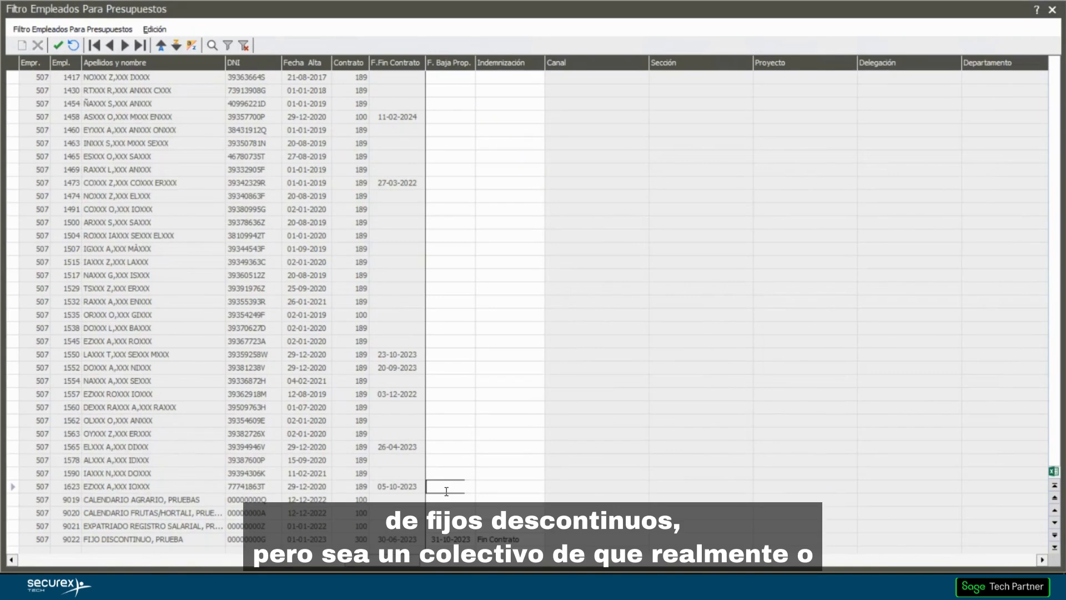
left_click(446, 488)
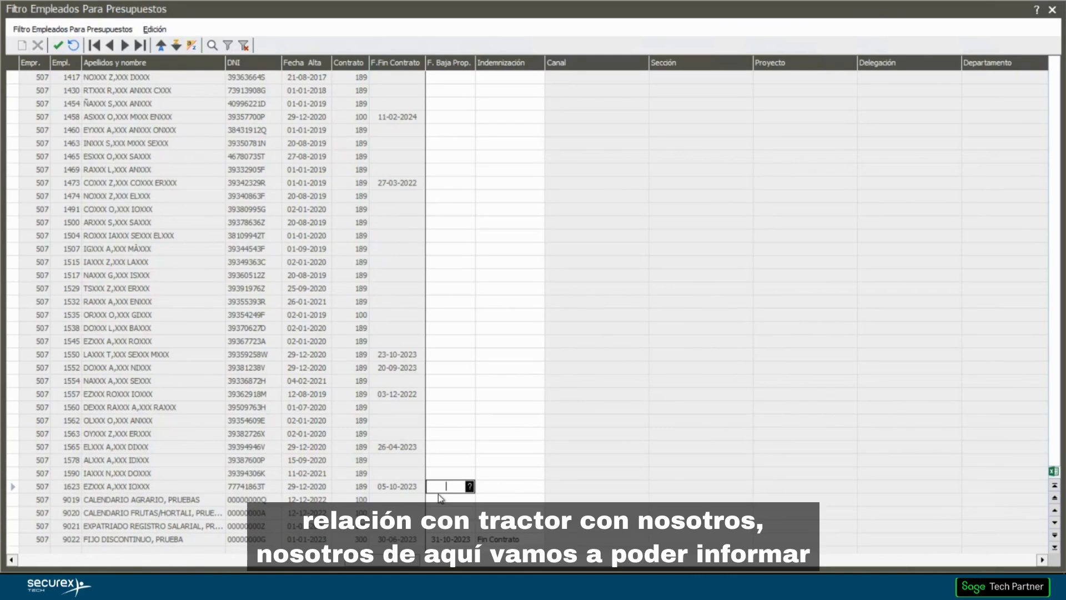
type("05-10-2023")
key("Tab")
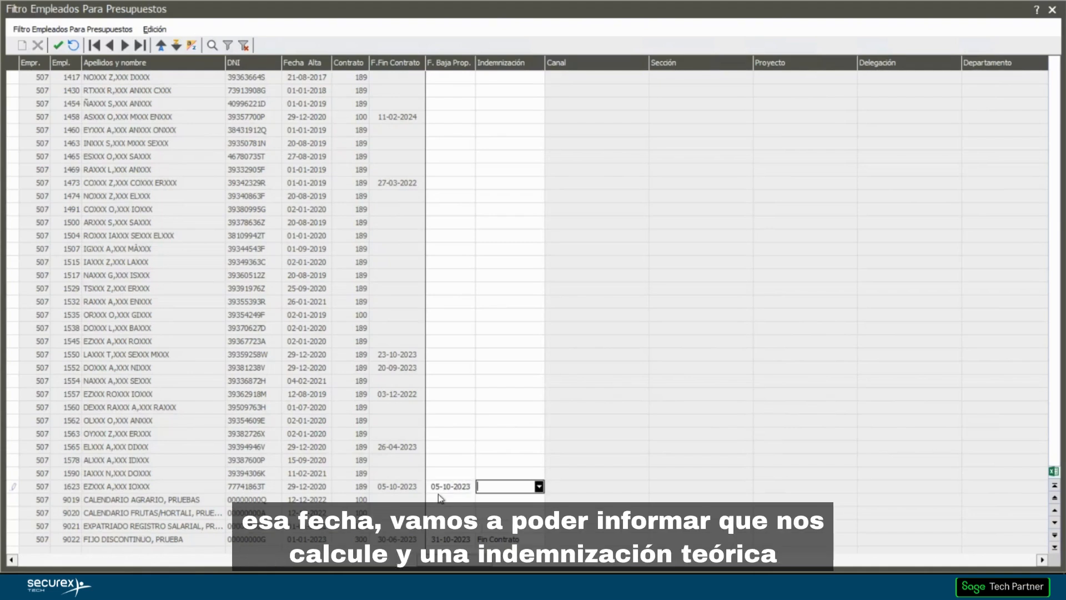
left_click(538, 487)
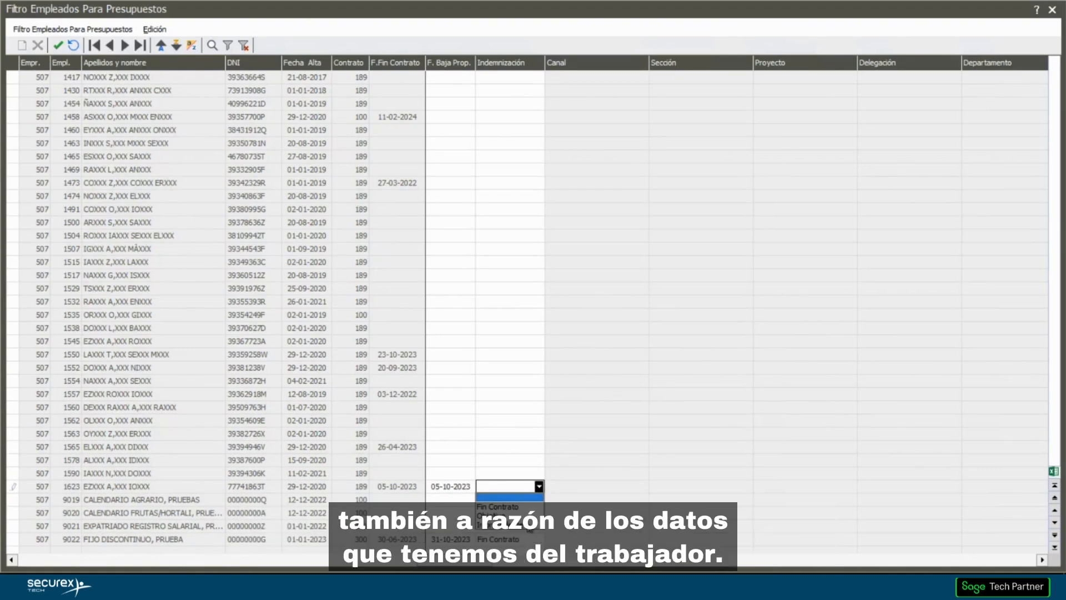
left_click(519, 506)
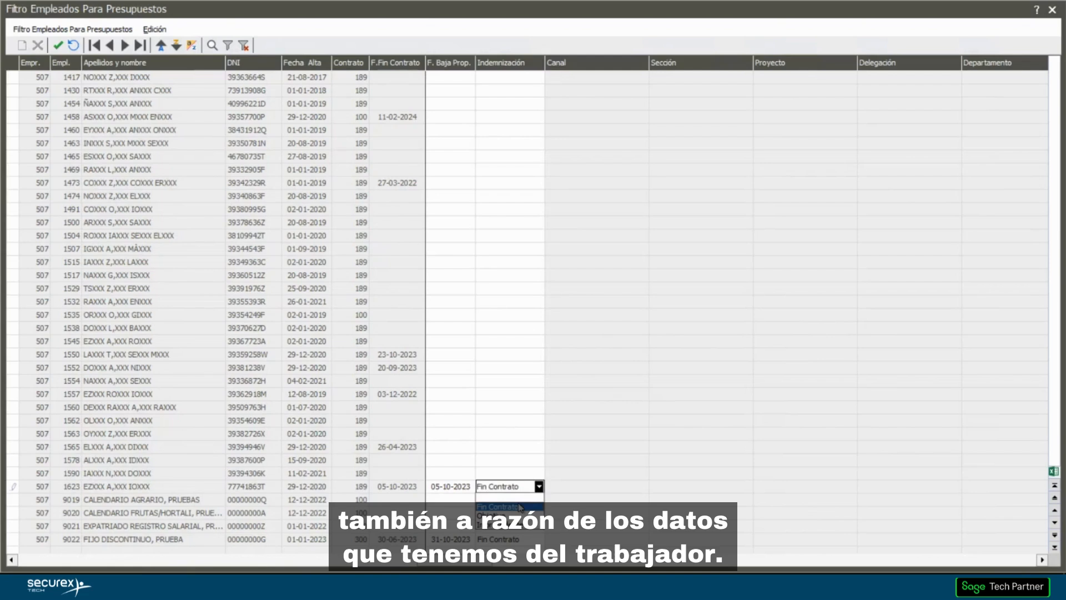
left_click(518, 450)
left_click(514, 344)
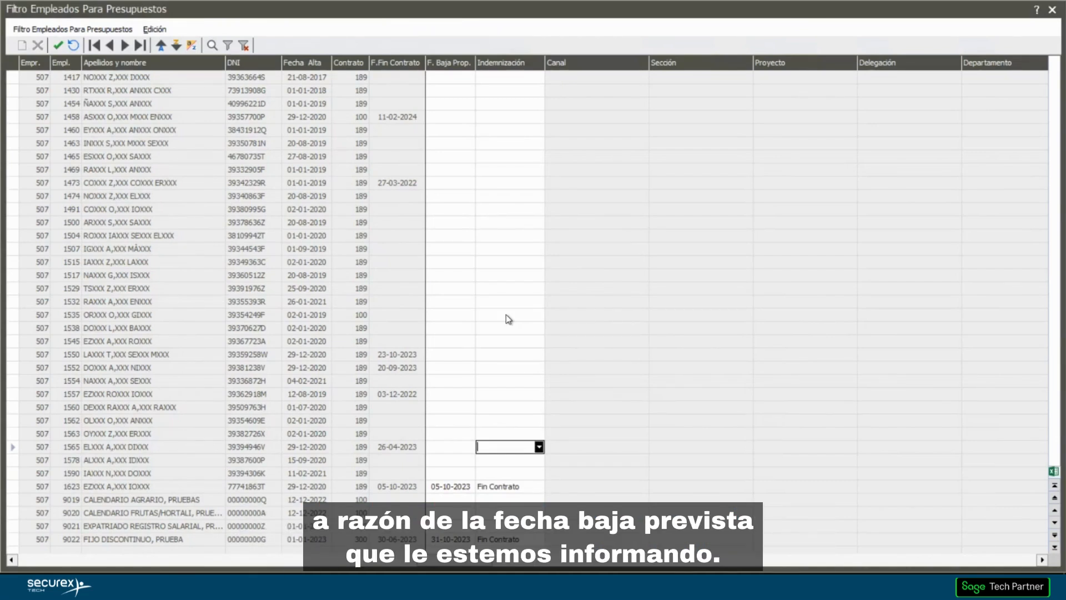
left_click(1052, 9)
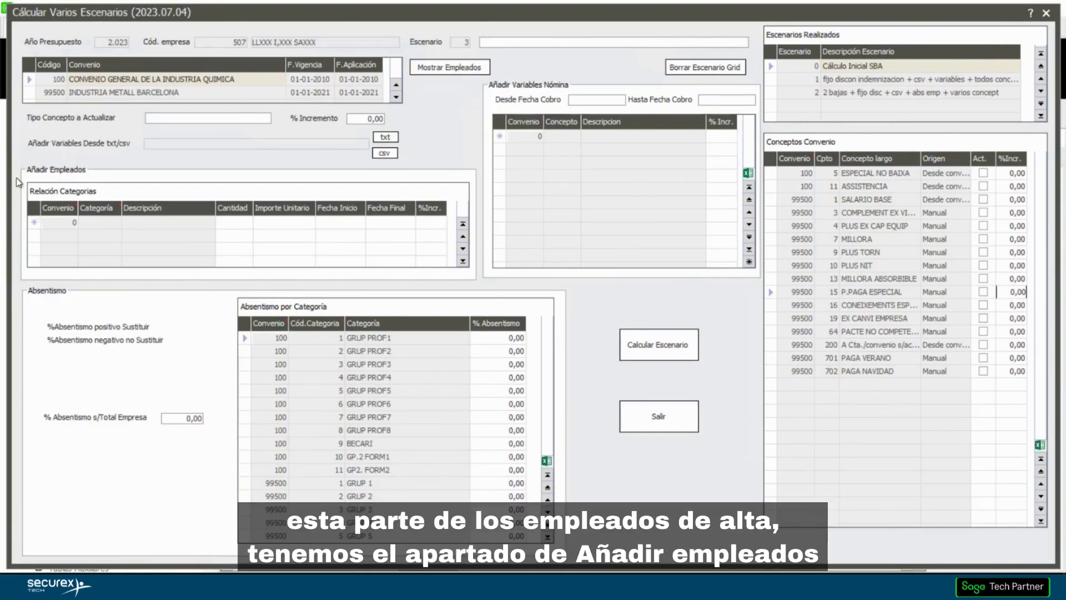
Add a new hire in category GRUP 4 of agreement 99500 to Relación Categorías.
right_click(39, 218)
left_click(55, 223)
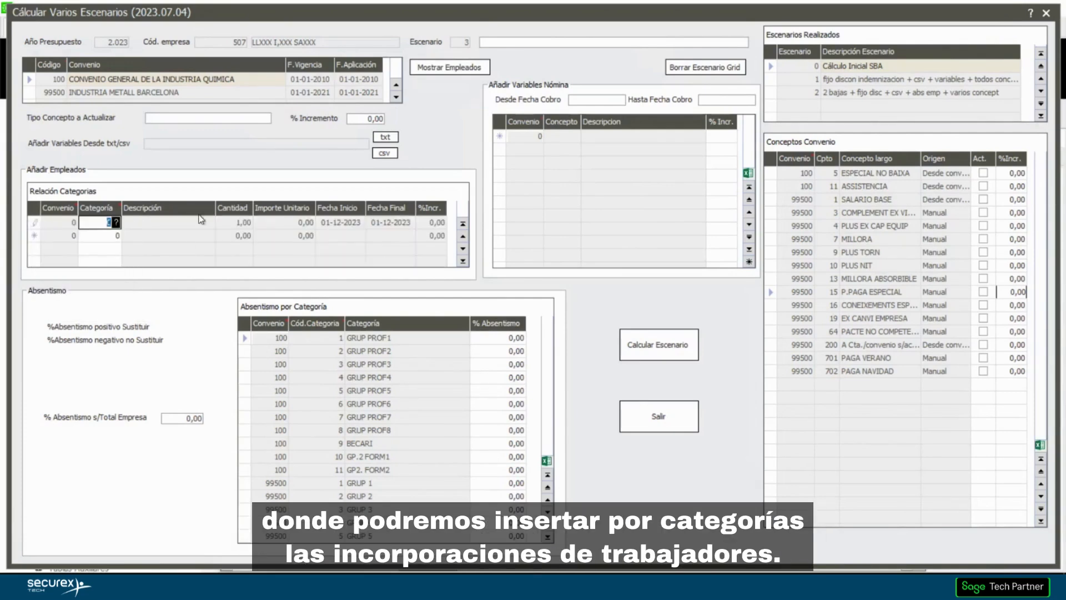
left_click(116, 222)
left_click(439, 157)
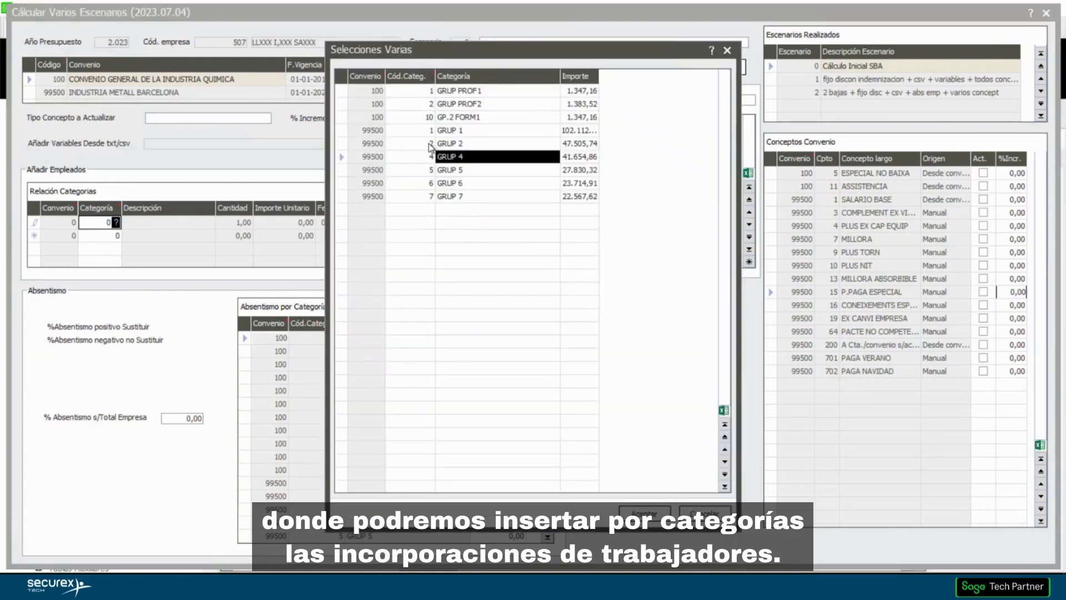
key("Return")
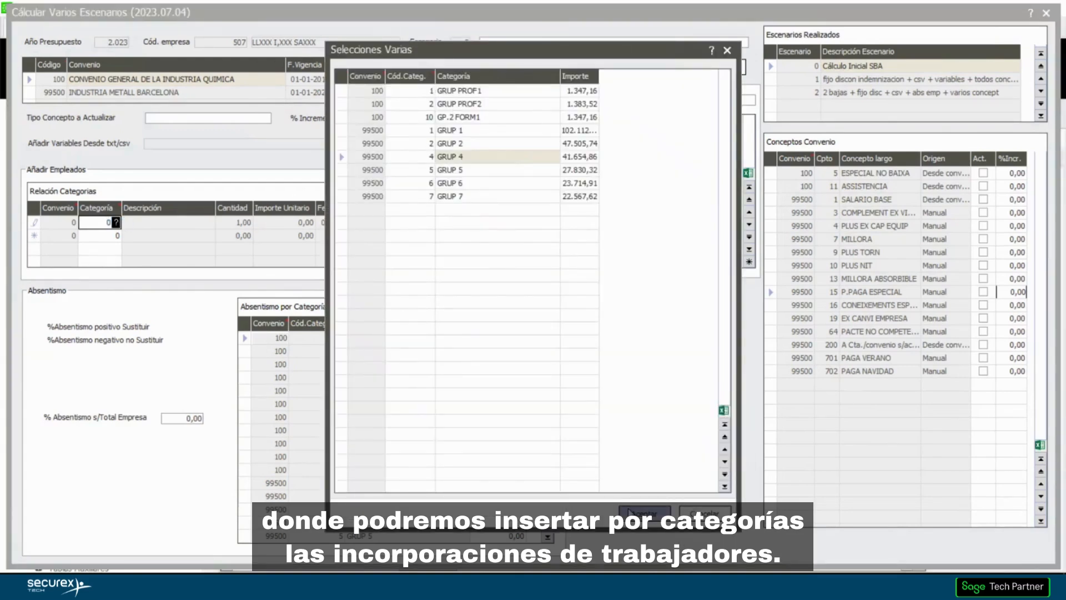
key("Tab")
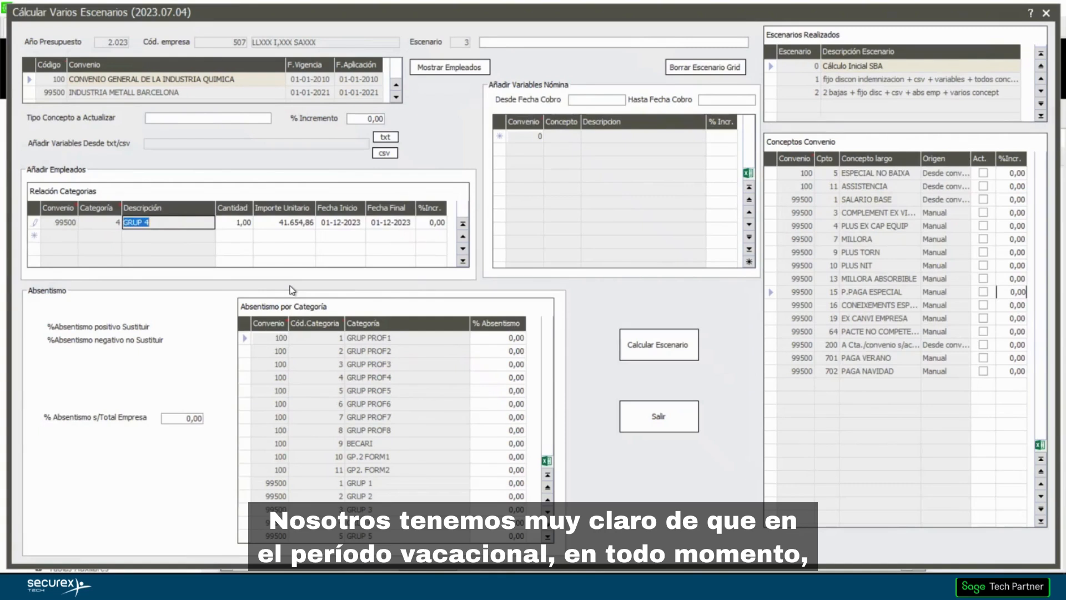
Set the GRUP 4 hire's period from 01-06-2023 to 30-09-2023 and save the row.
key("Tab")
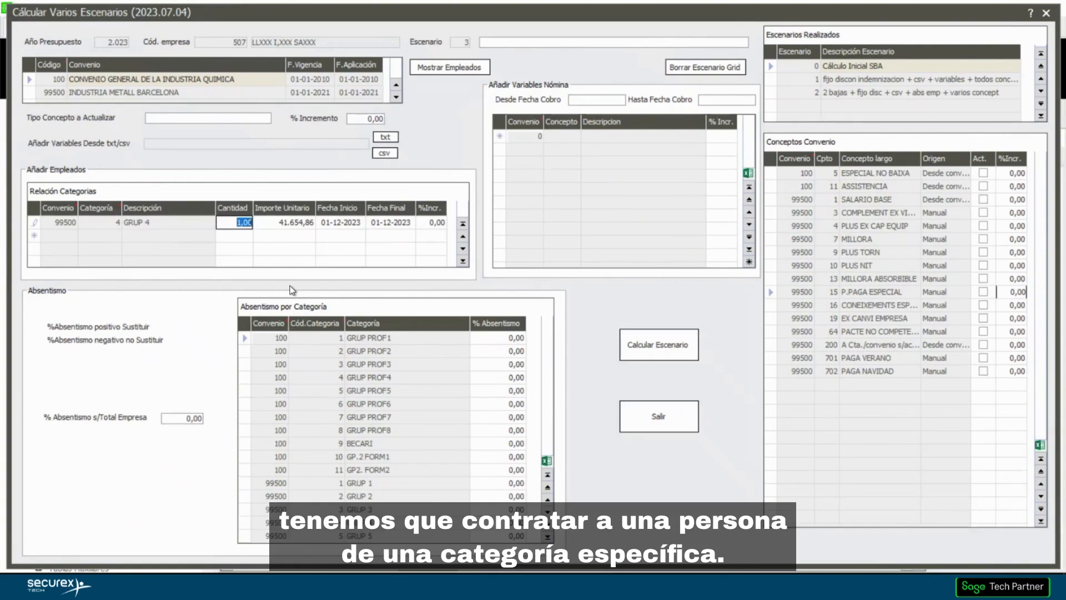
key("Tab")
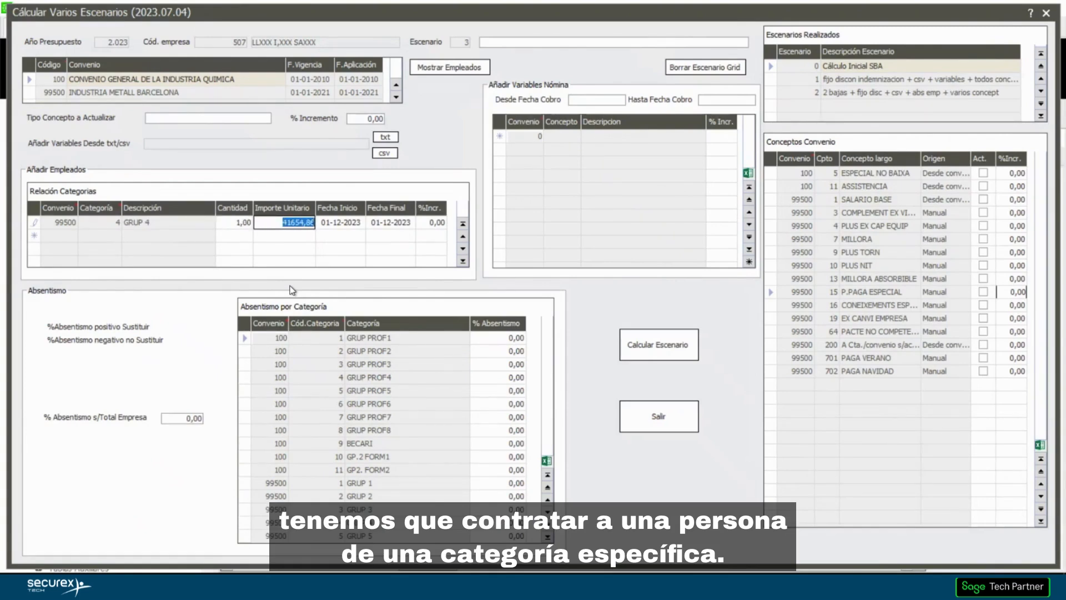
key("Tab")
type("0106")
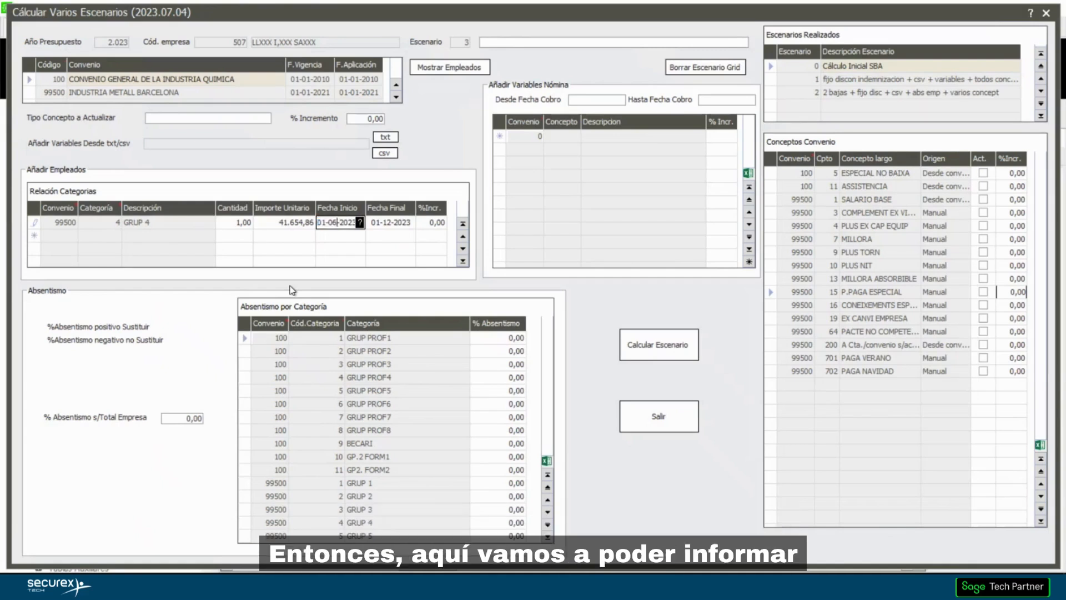
key("Tab")
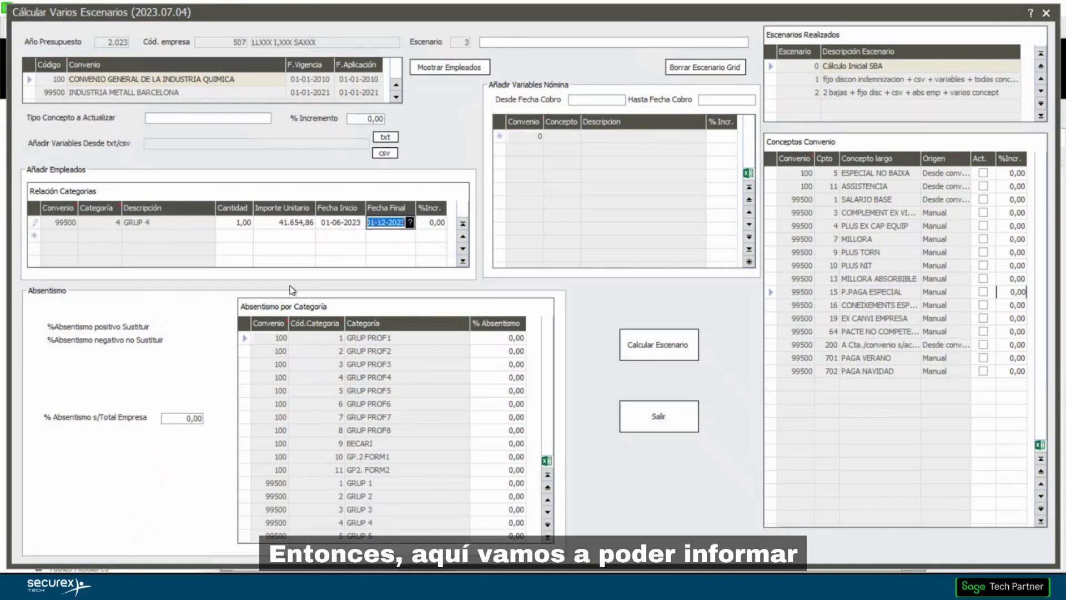
type("30-")
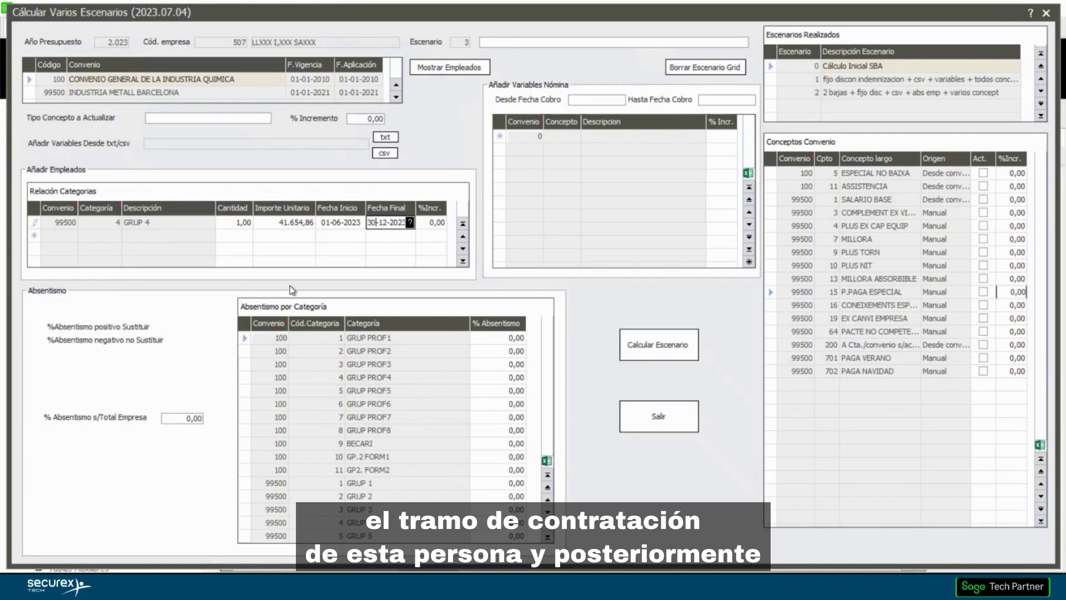
type("09")
key("Down")
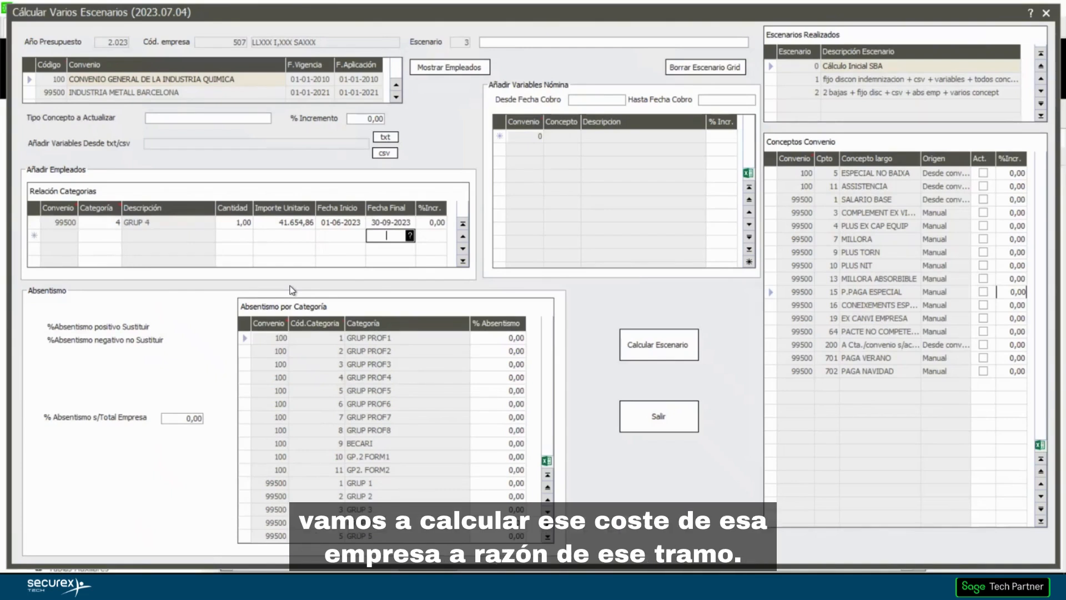
key("Up")
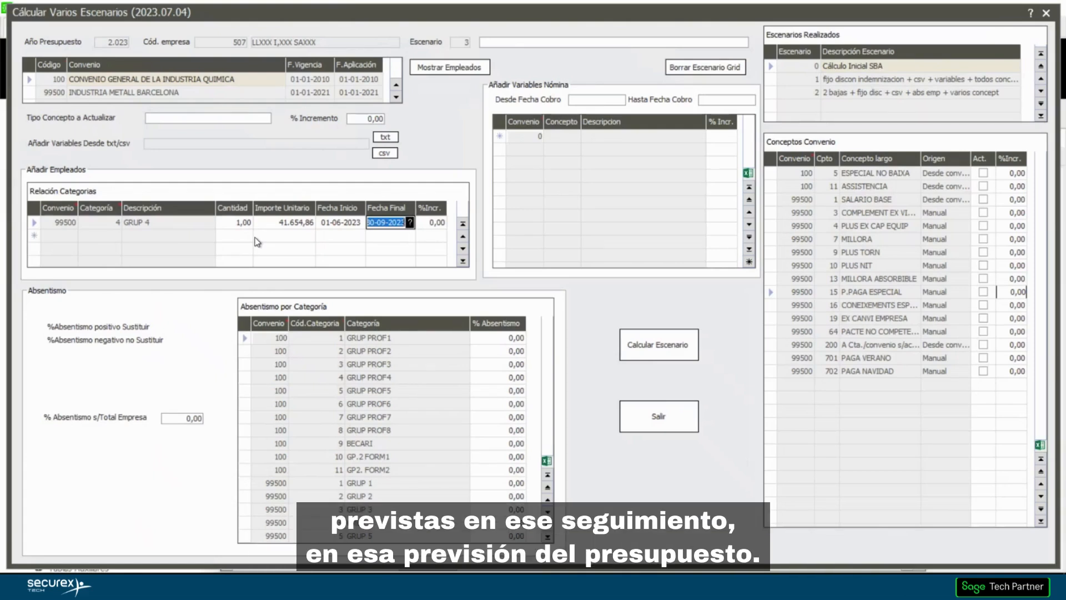
Set the unit amount of the GRUP 4 hire to 42.000,00 and save the row.
left_click(291, 222)
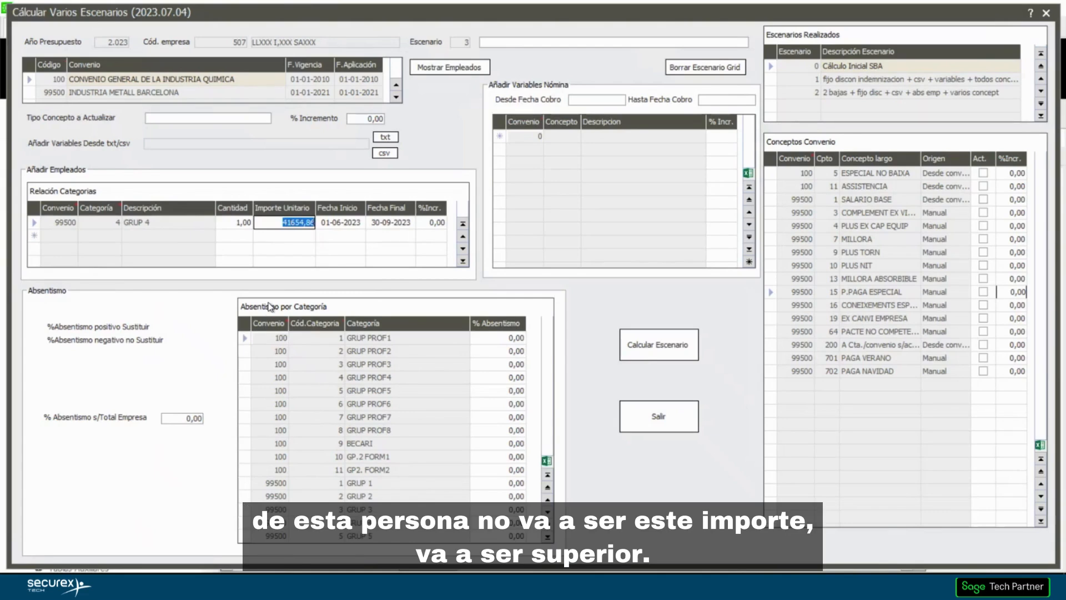
type("42")
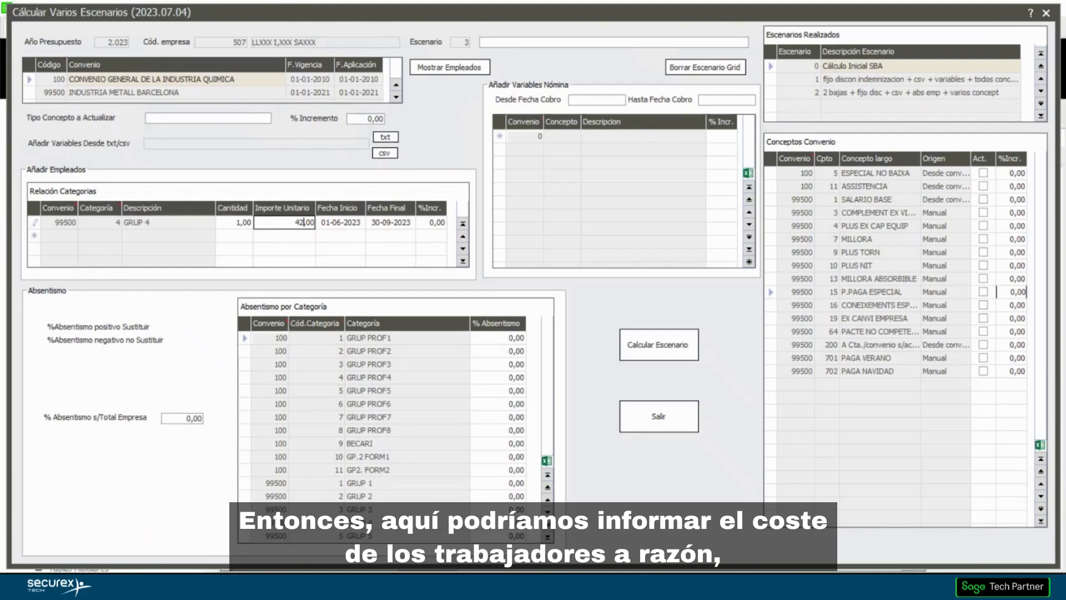
type("000")
key("Return")
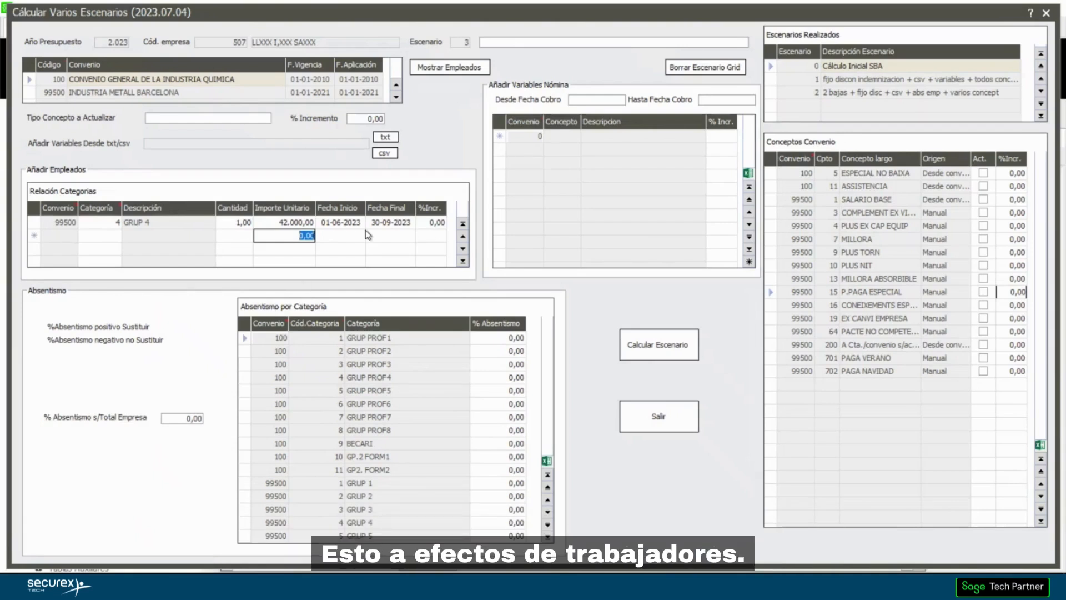
Set the type of concept to update to Todos los Conceptos with a general increment of 5%.
left_click(275, 118)
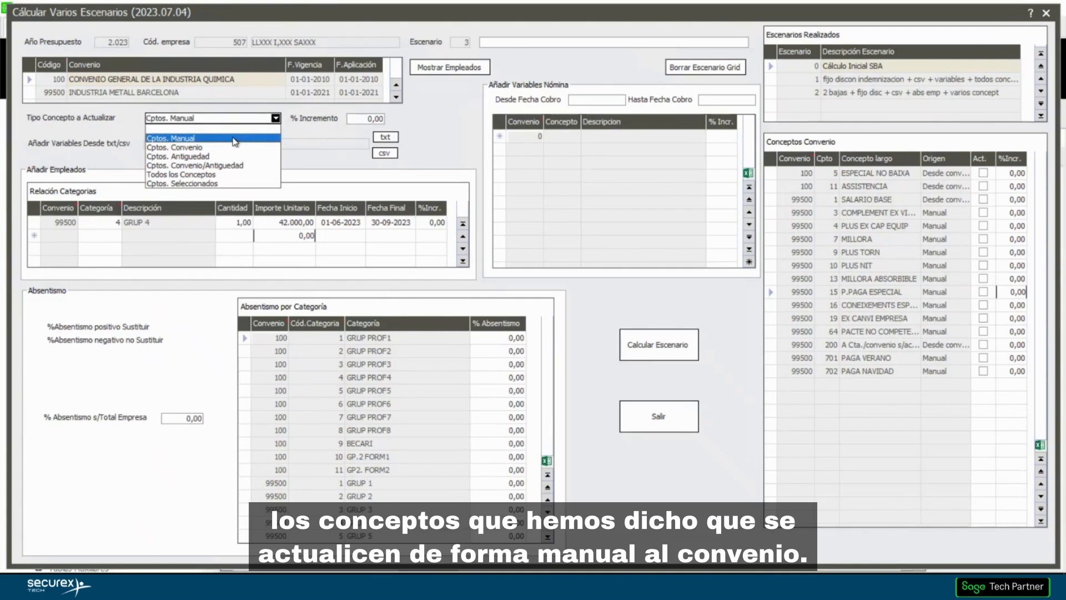
key("Down")
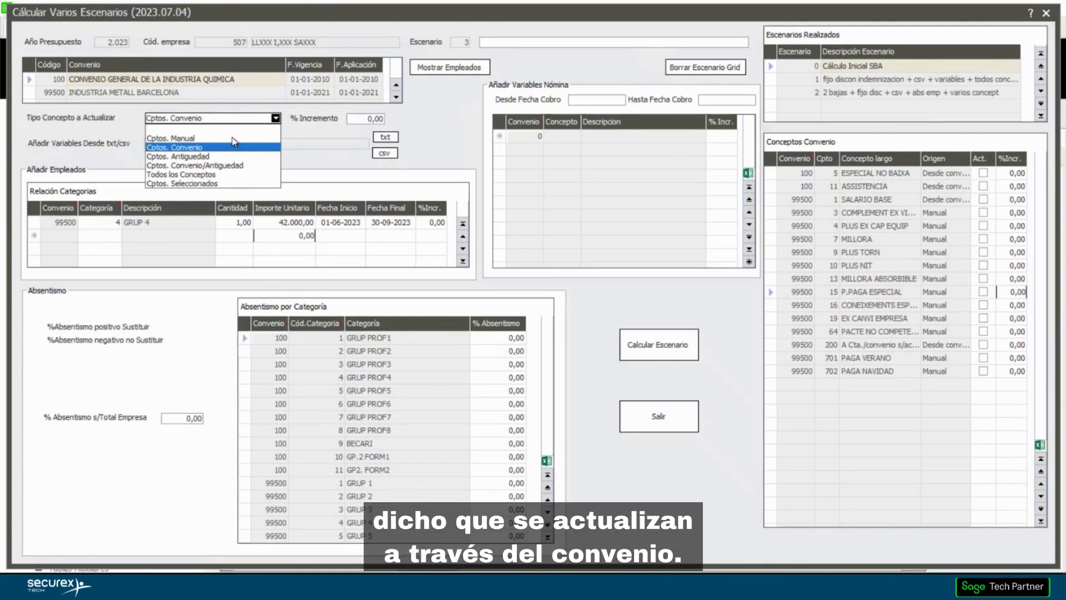
key("Down")
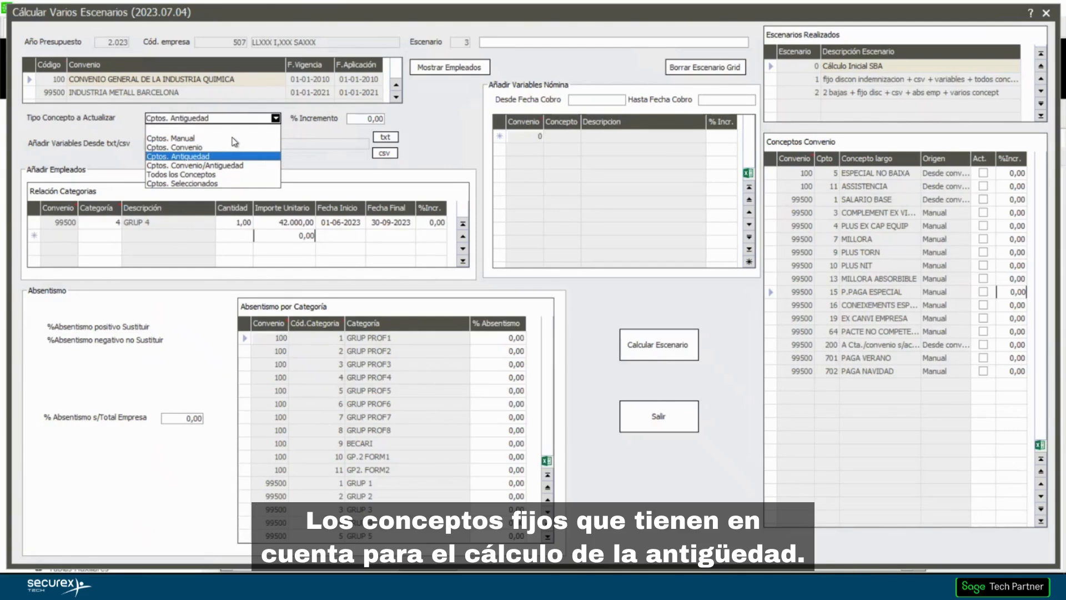
key("Down")
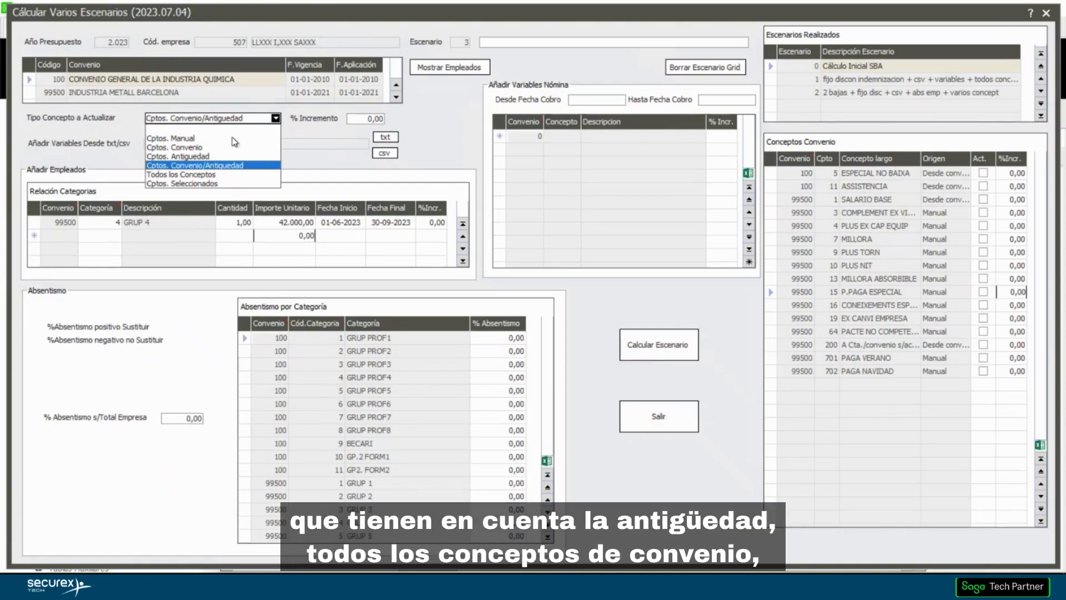
key("Down")
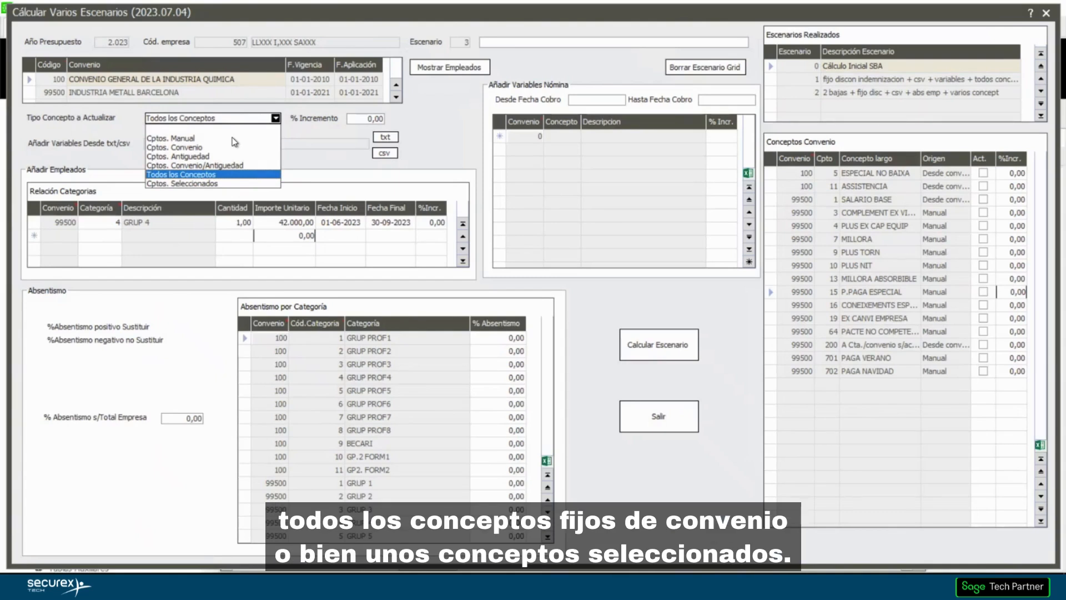
left_click(220, 175)
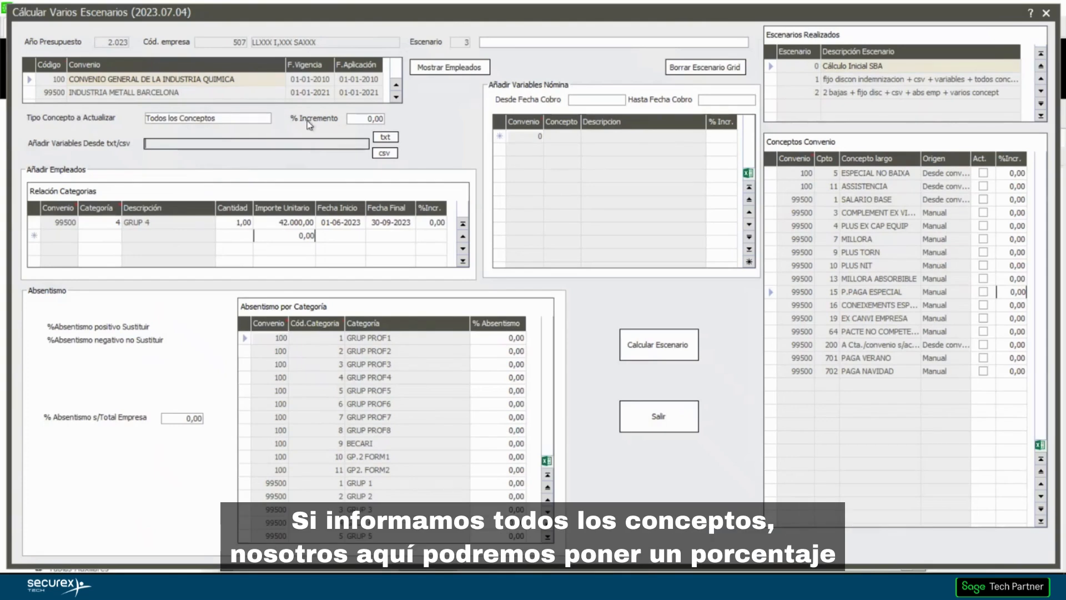
left_click(383, 120)
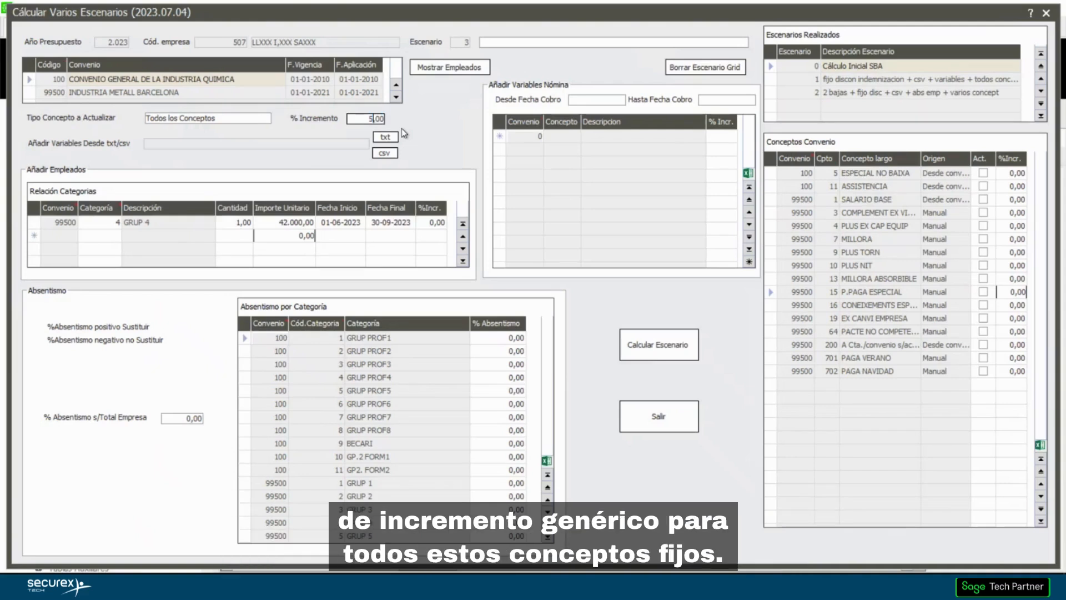
Change the concept type to Cptos. Seleccionados and mark PLUS EX CAP EQUIP, ASSISTENCIA and SALARIO BASE for updating.
left_click(235, 120)
left_click(275, 119)
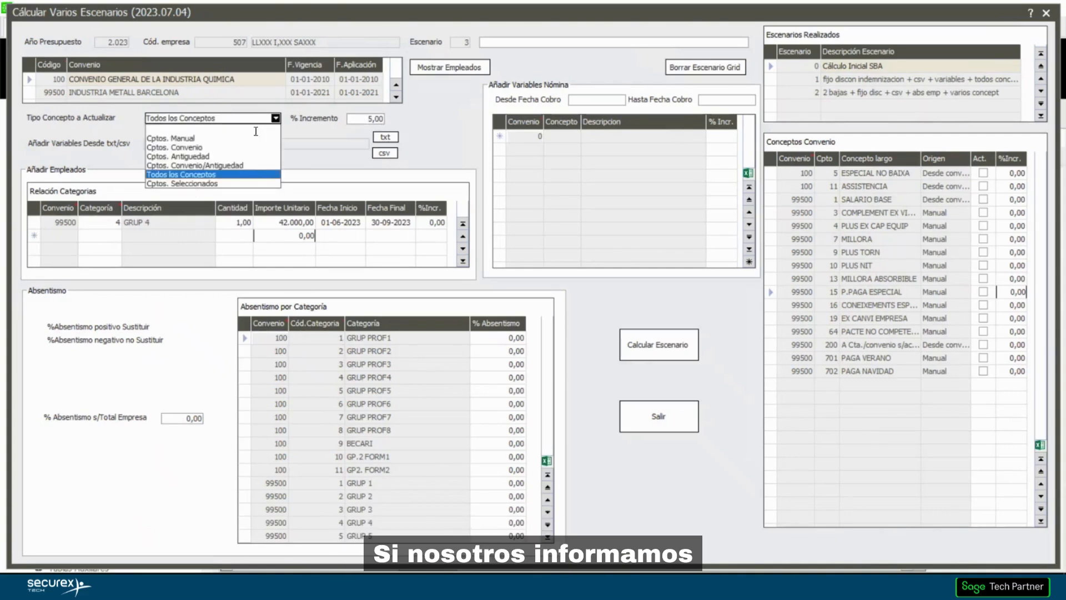
left_click(198, 183)
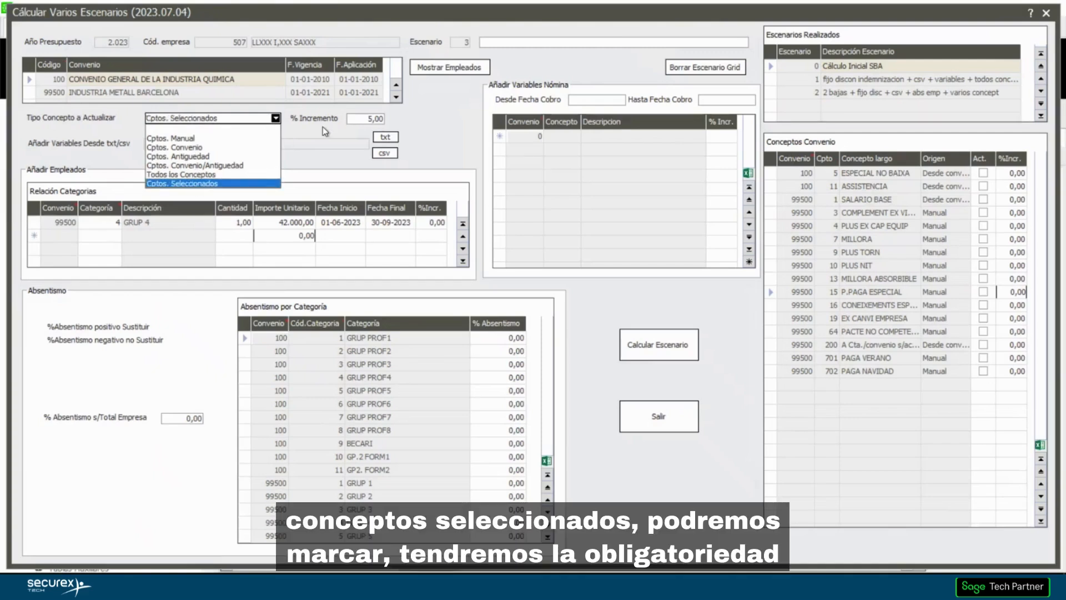
left_click(368, 119)
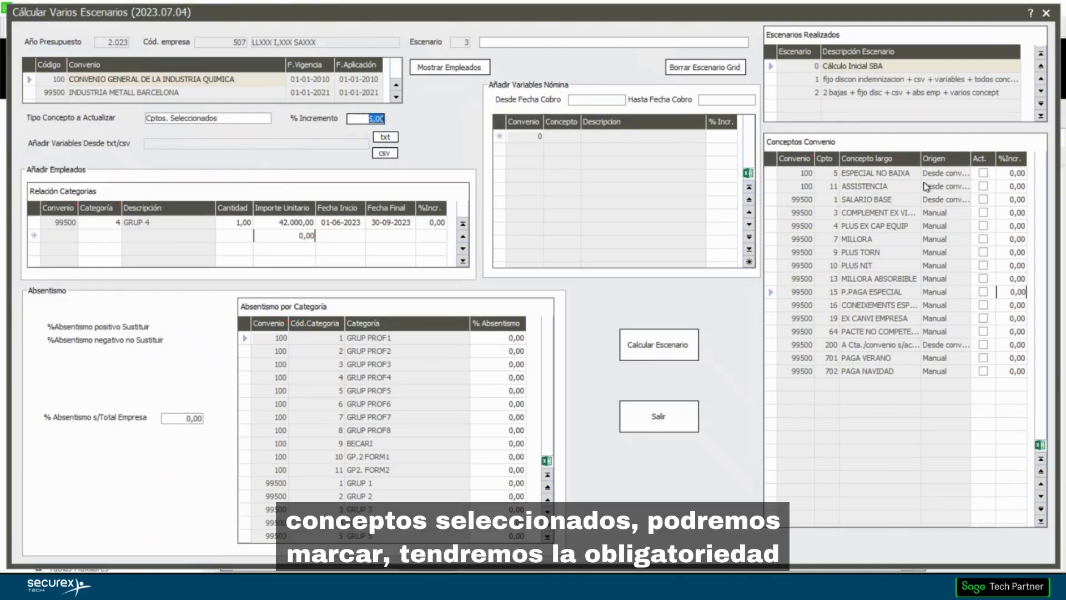
left_click(983, 226)
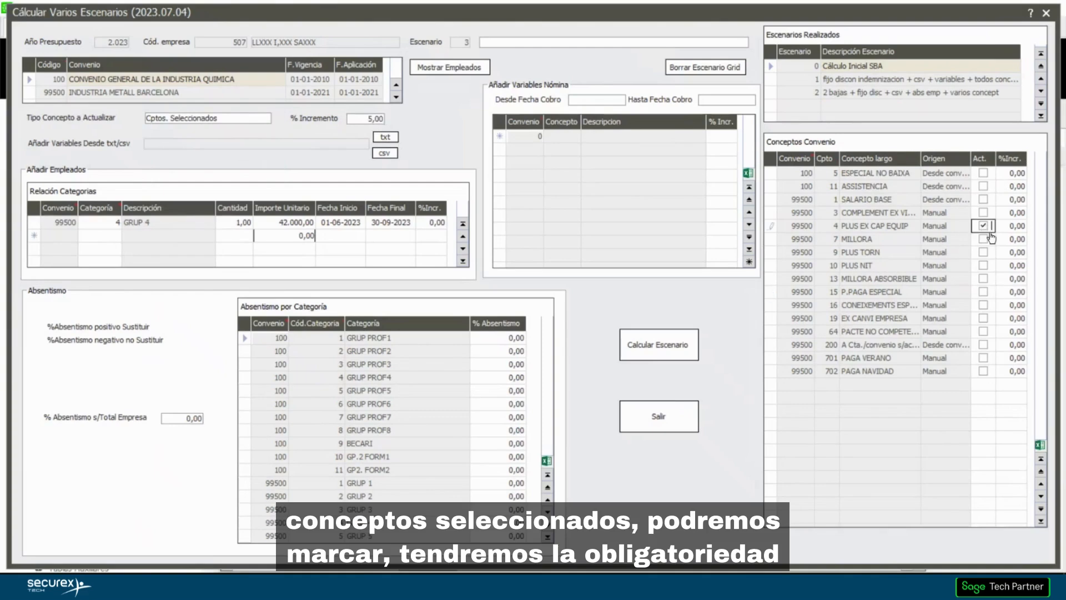
left_click(983, 186)
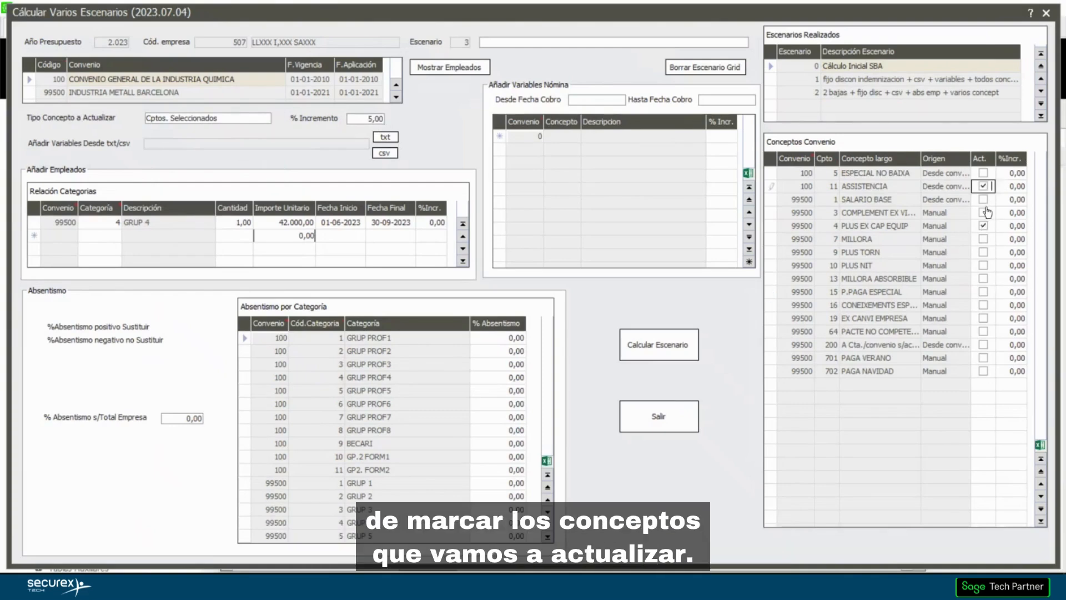
left_click(984, 200)
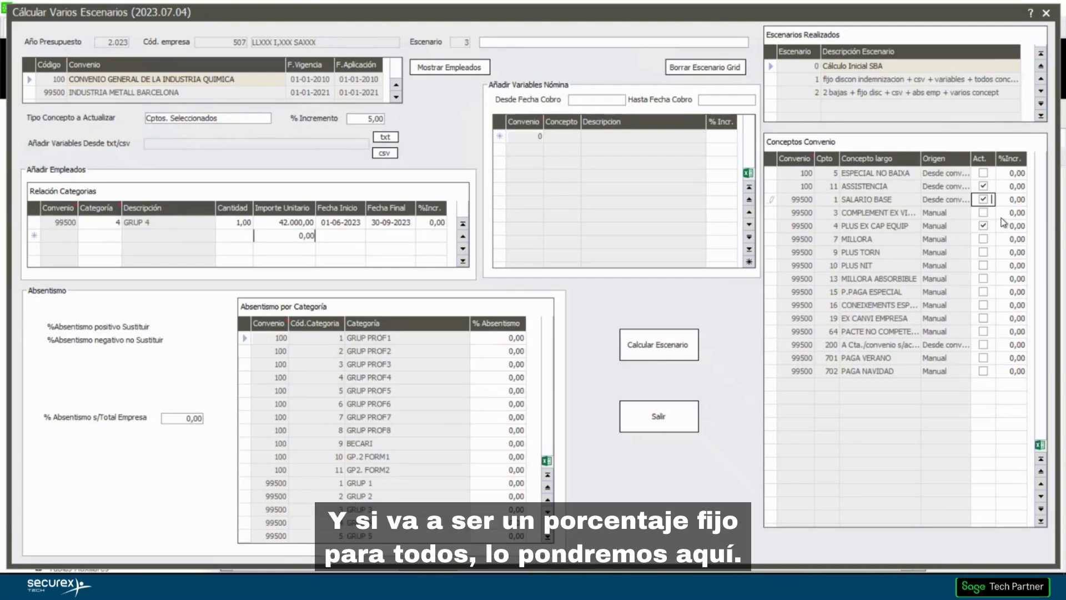
Replace the general increment with individual ones of 5% for SALARIO BASE and 2% for PLUS EX CAP EQUIP.
left_click(359, 122)
left_click(362, 121)
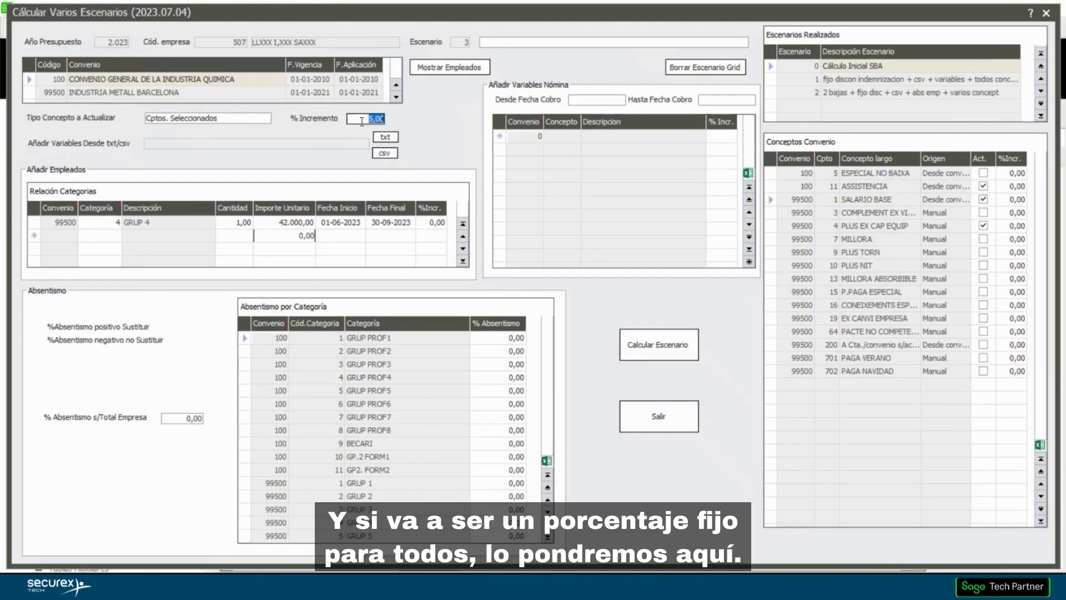
key("Delete")
left_click(1020, 200)
type("8")
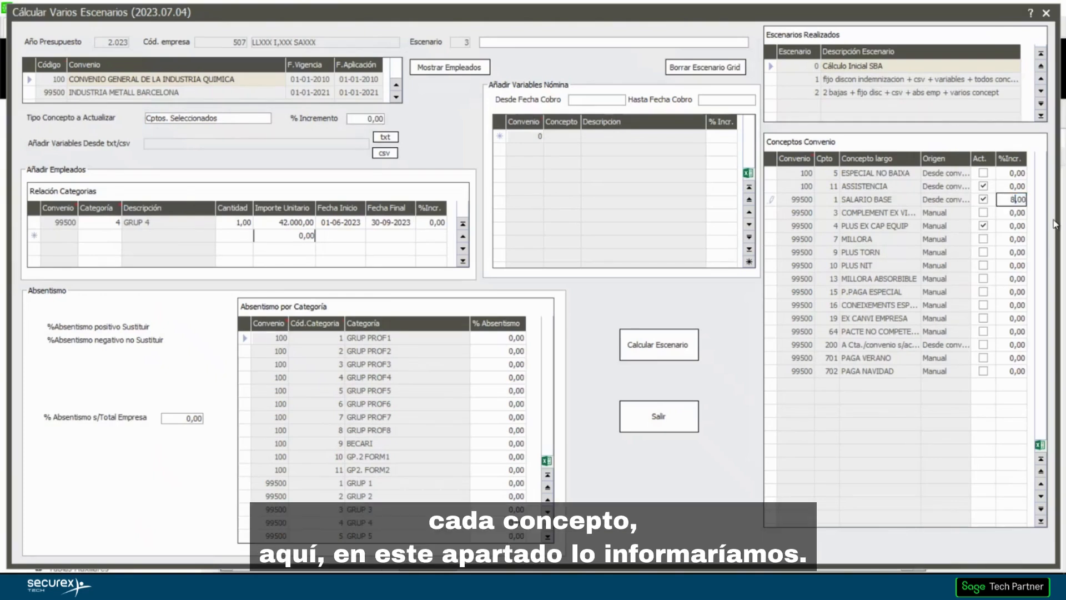
key("BackSpace")
key("Down")
key("Down")
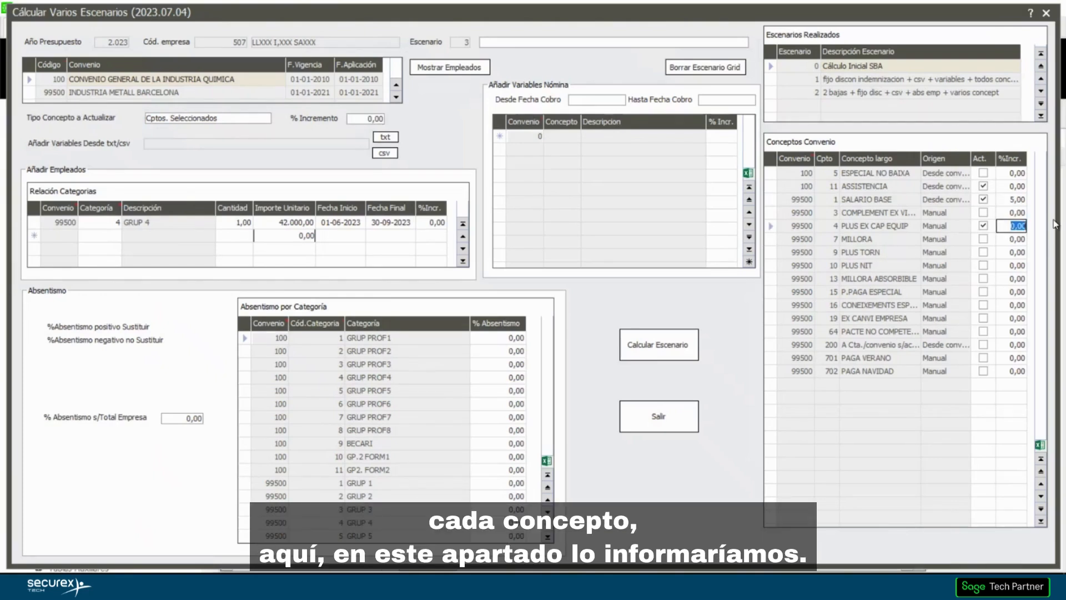
type("2")
key("Up")
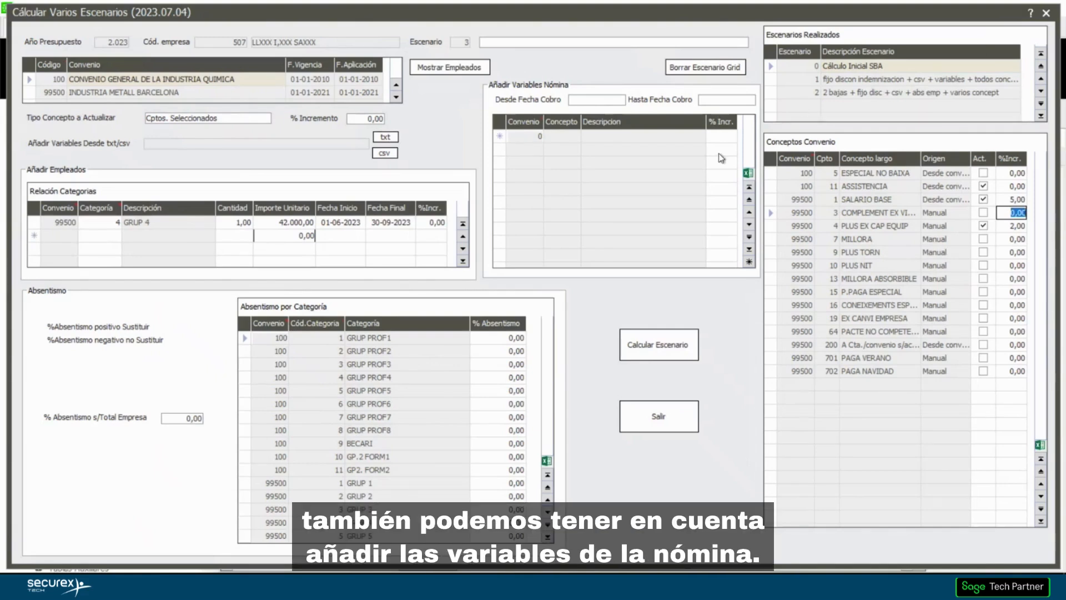
Set the payment date range for the payroll variables from 01-12-2022 to 30-11-2023.
left_click(596, 100)
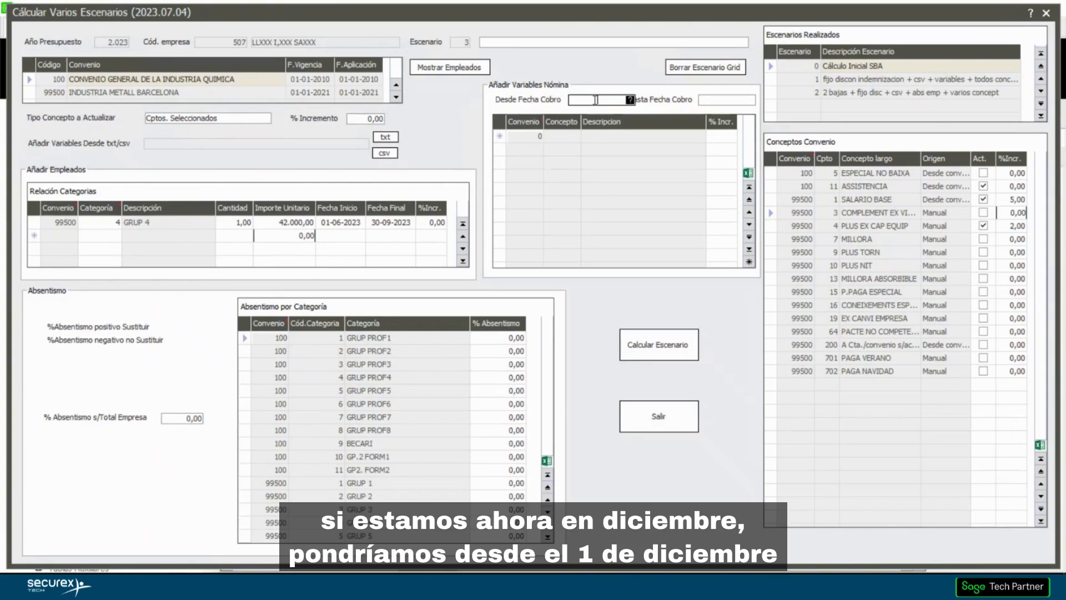
type("01-11-2022")
key("Tab")
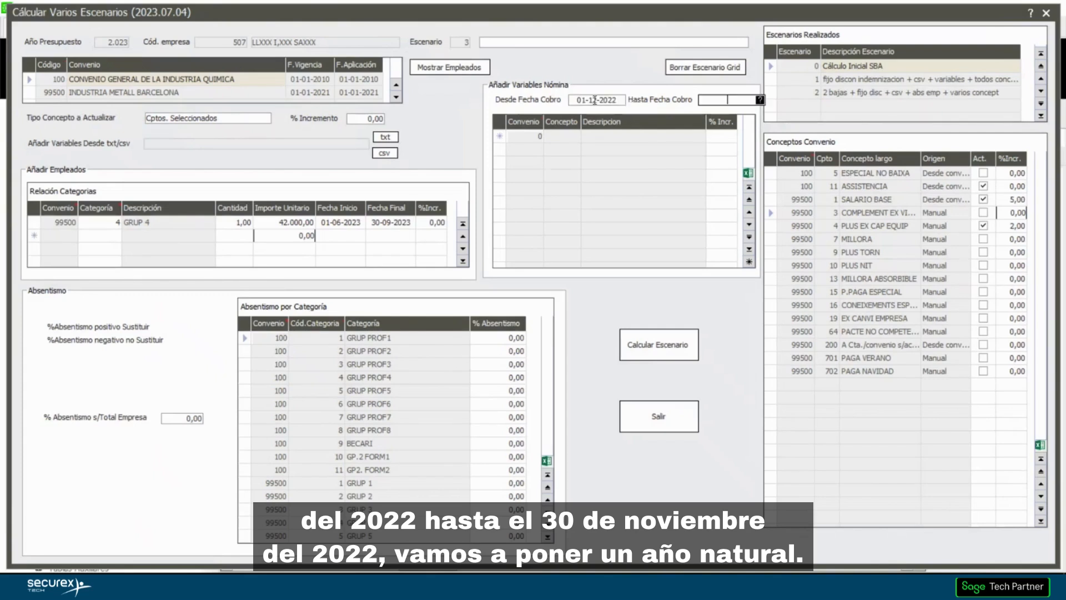
type("30112023")
key("Tab")
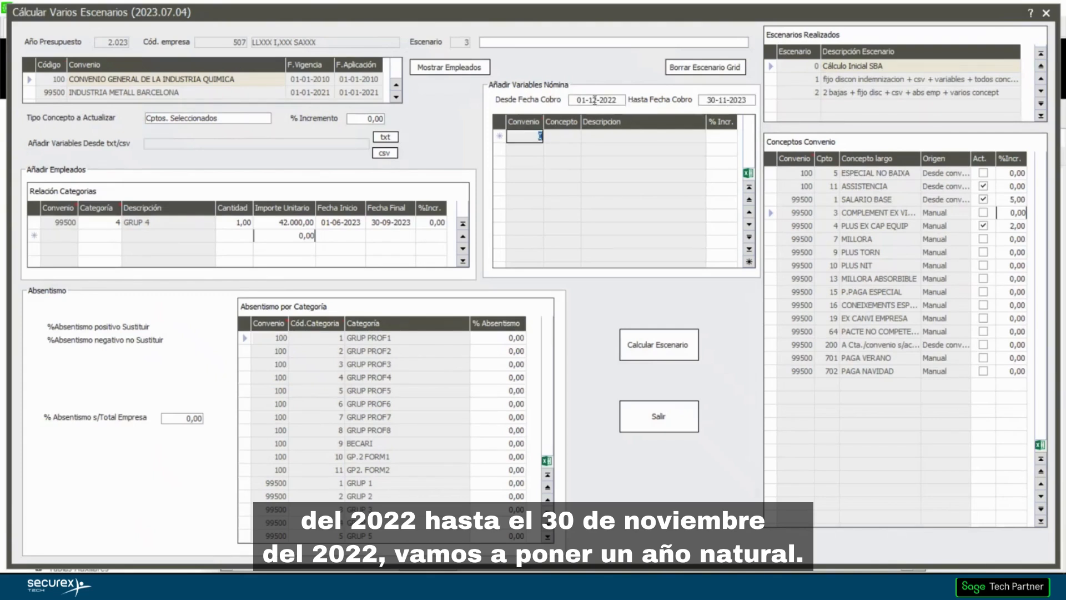
Add a payroll variable row with concept 23 BONUS of agreement 99500.
right_click(502, 134)
left_click(540, 142)
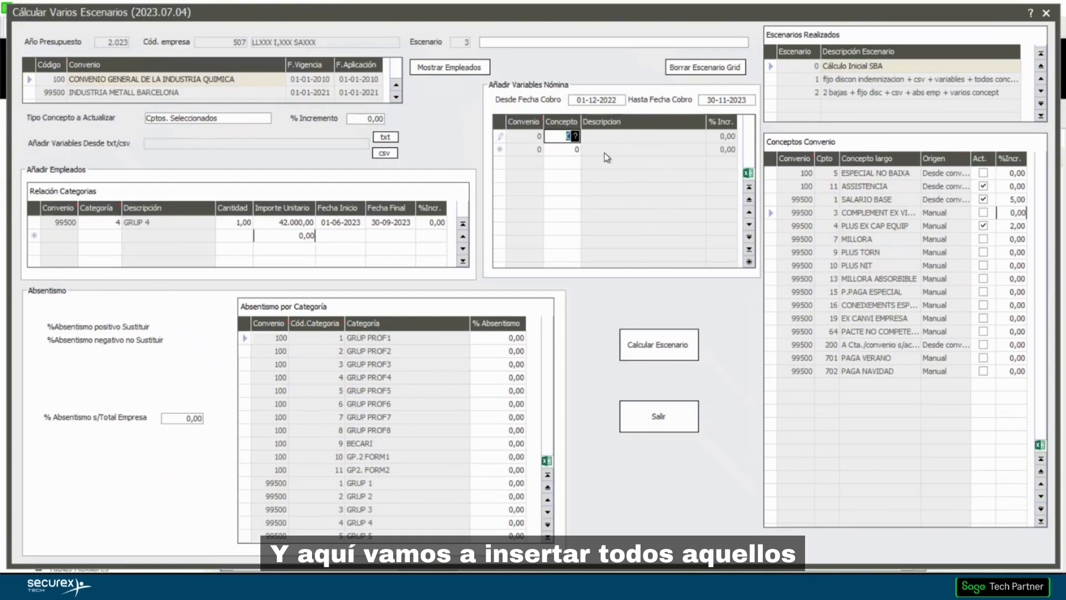
left_click(575, 137)
left_click(580, 137)
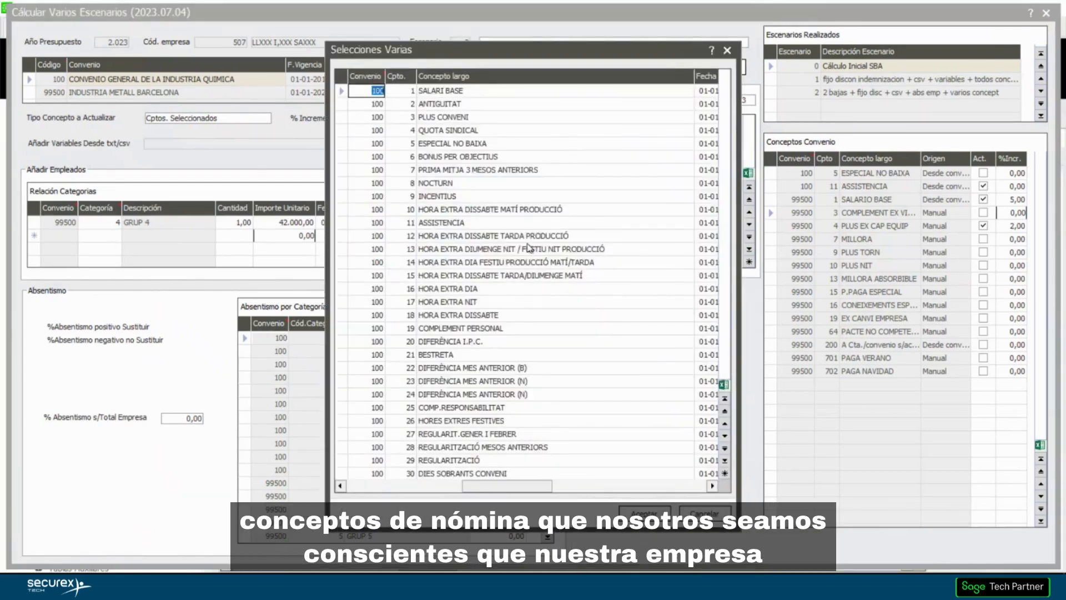
key("Down")
key("Down")
key("Down")
key("Down")
key("Down")
key("Down")
key("Down")
key("Down")
key("Down")
key("Down")
key("Down")
key("Down")
key("Down")
key("Down")
key("Down")
key("Down")
key("Down")
key("Down")
key("Down")
key("Down")
key("Down")
key("Down")
key("Down")
key("Down")
key("Down")
key("Down")
key("Down")
key("Down")
key("Down")
key("Down")
key("Down")
key("Down")
key("Down")
key("Down")
key("Down")
key("Down")
key("Down")
key("Down")
key("Down")
key("Down")
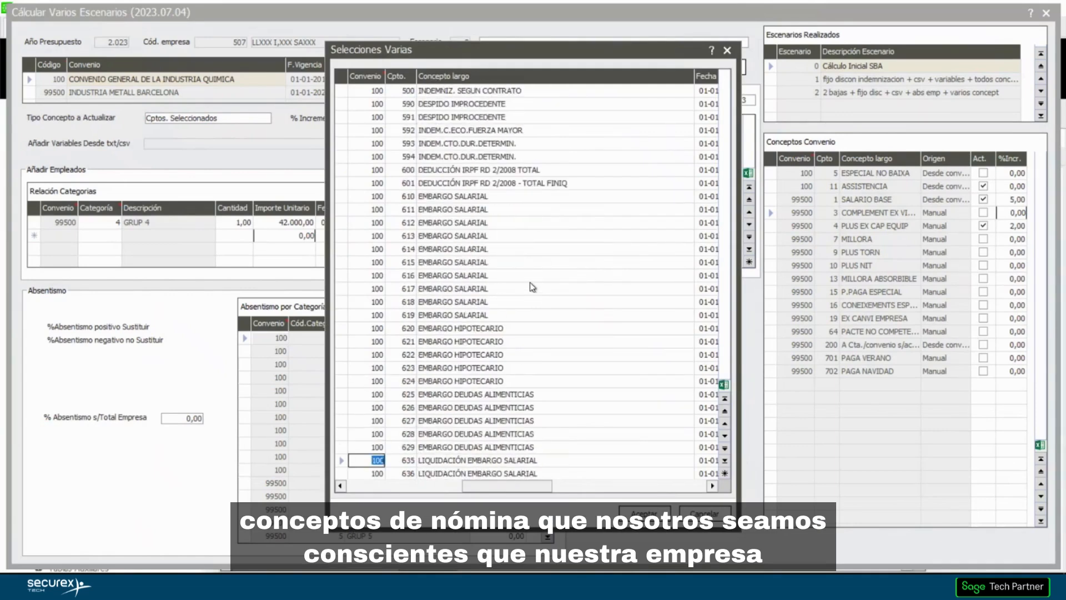
key("Down")
key("Down")
key("Down")
key("Down")
key("Down")
key("Down")
key("Down")
key("Down")
key("Down")
key("Down")
key("Down")
key("Down")
key("Down")
key("Down")
key("Down")
key("Down")
key("Down")
key("Down")
key("Down")
key("Down")
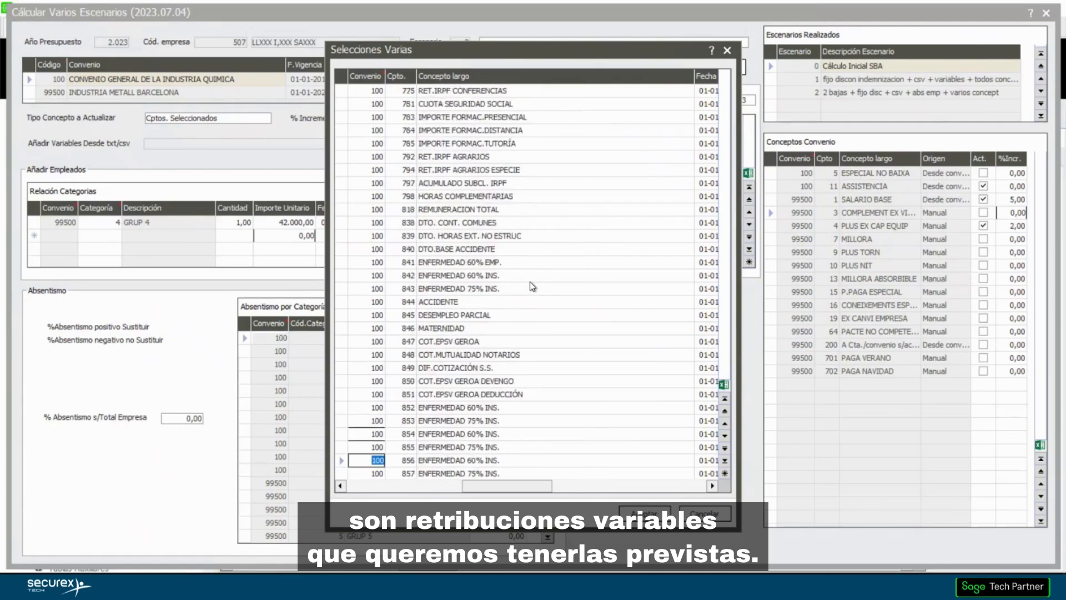
scroll(530, 281, "down", 10)
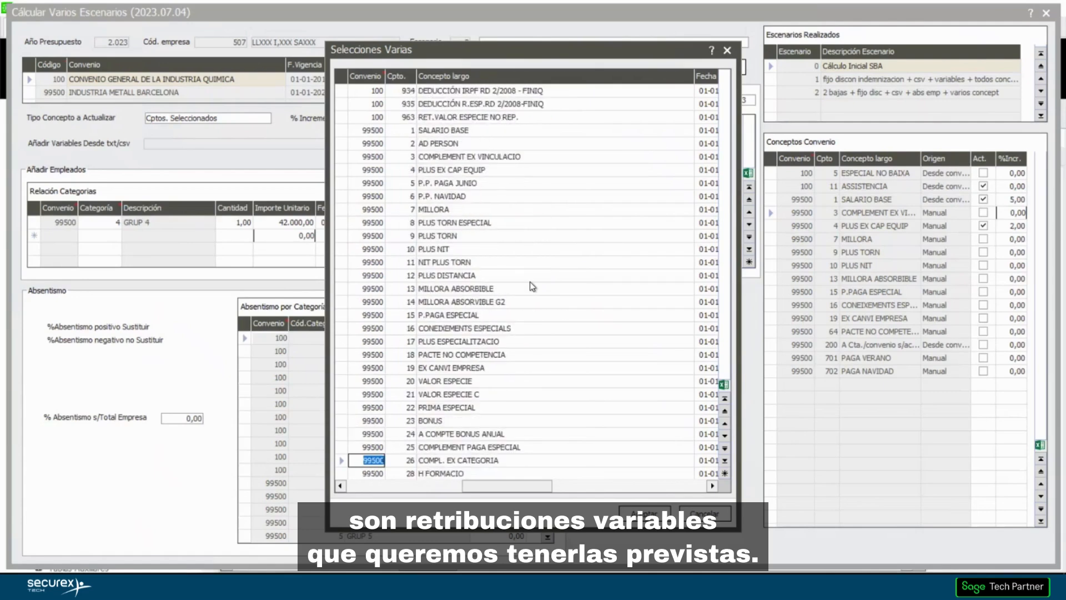
left_click(451, 421)
left_click(644, 512)
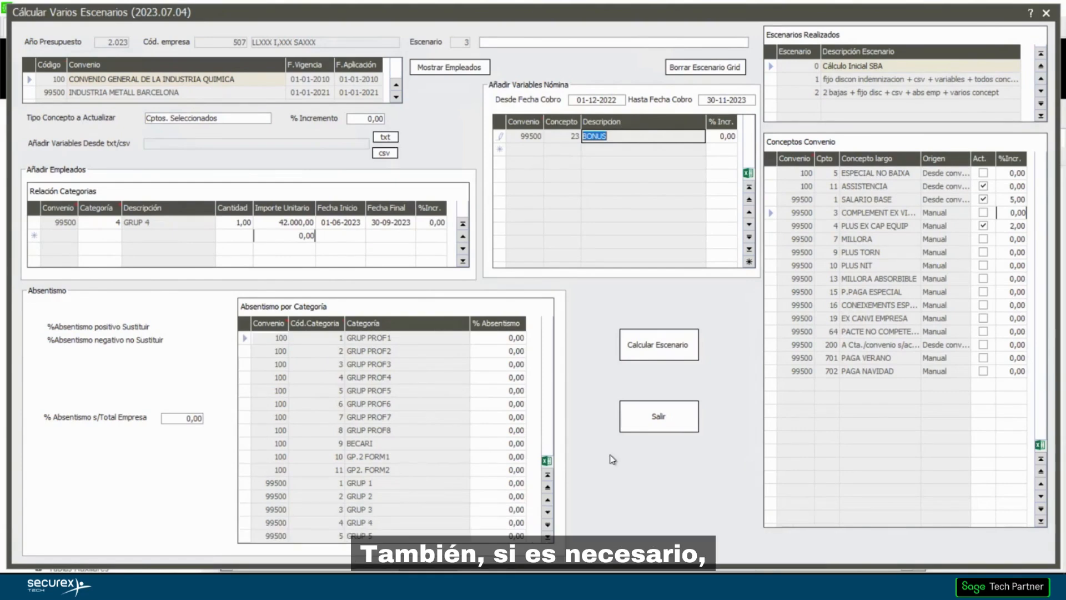
Set the BONUS variable's increment to 2% and save the row.
left_click(724, 139)
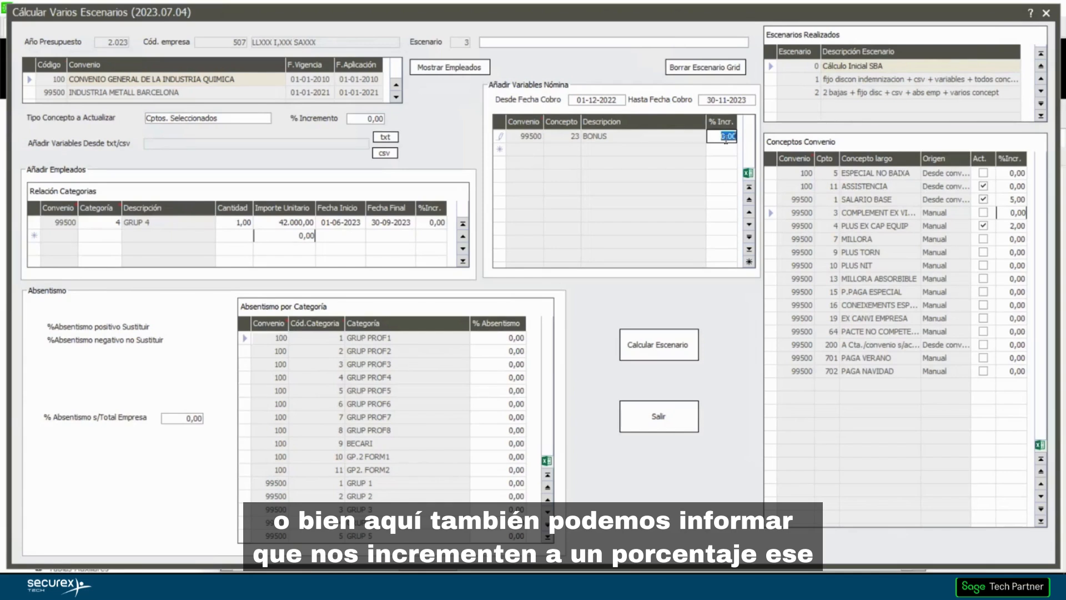
type("2")
key("Return")
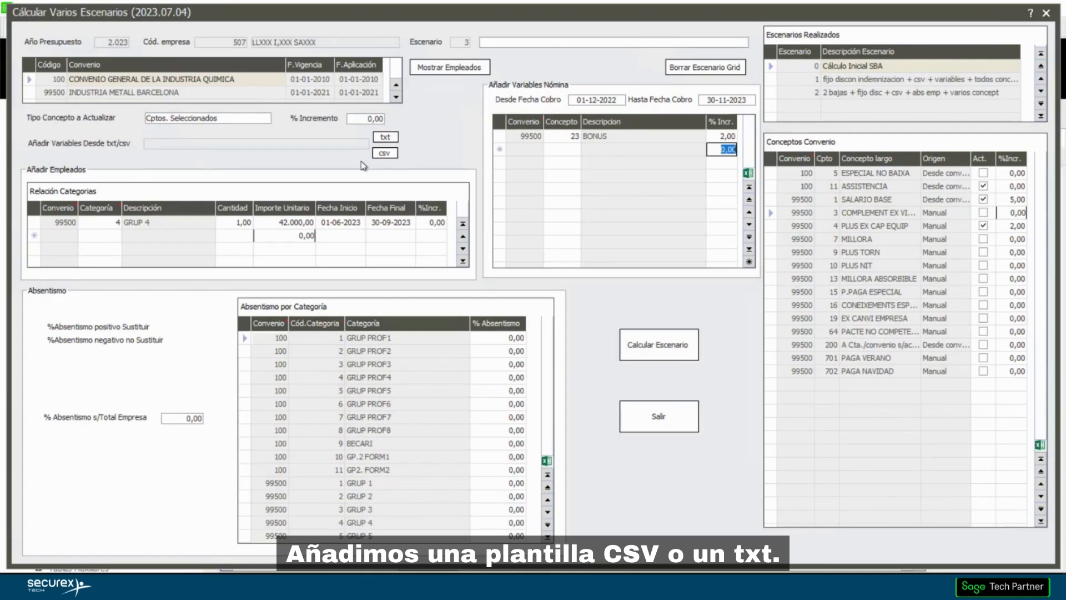
Load the additional payroll variables from the CSV file Libro2.
left_click(383, 153)
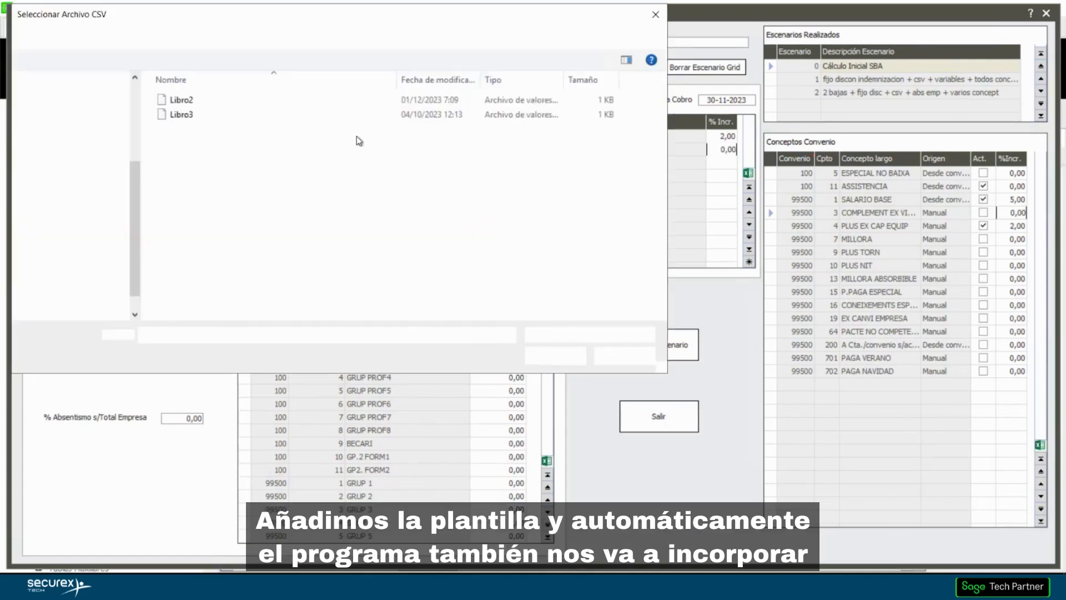
left_click(182, 102)
left_click(550, 355)
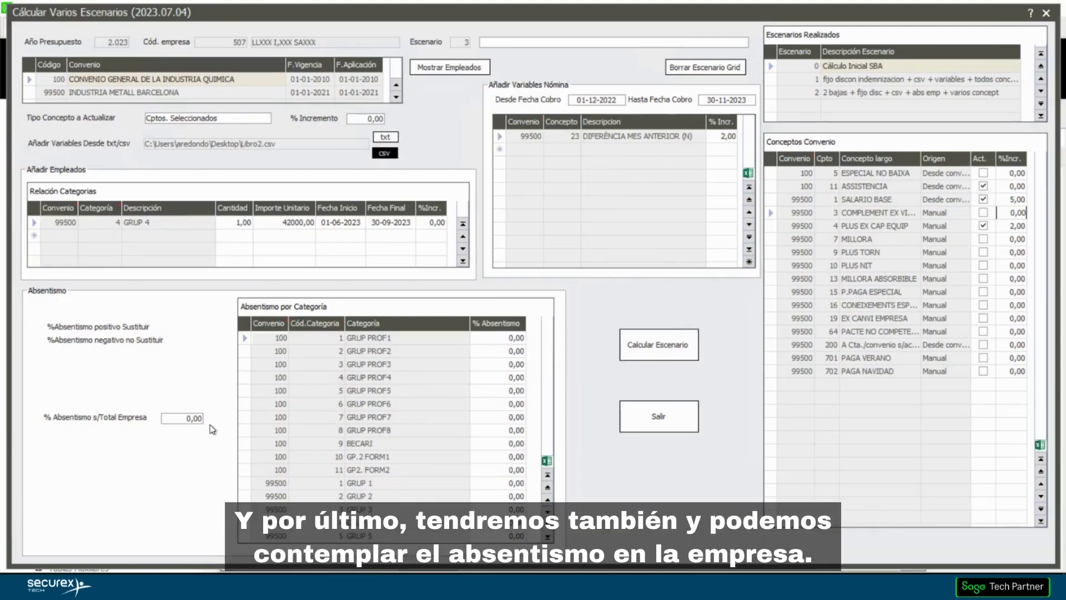
Set the absenteeism percentage for the whole company to 8%.
left_click(180, 419)
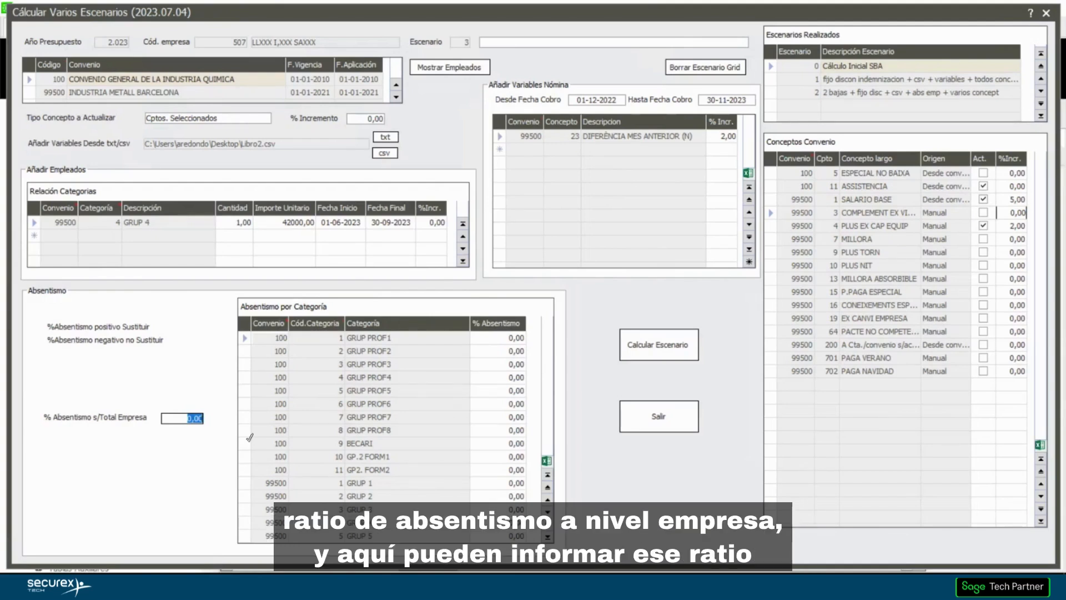
type("8")
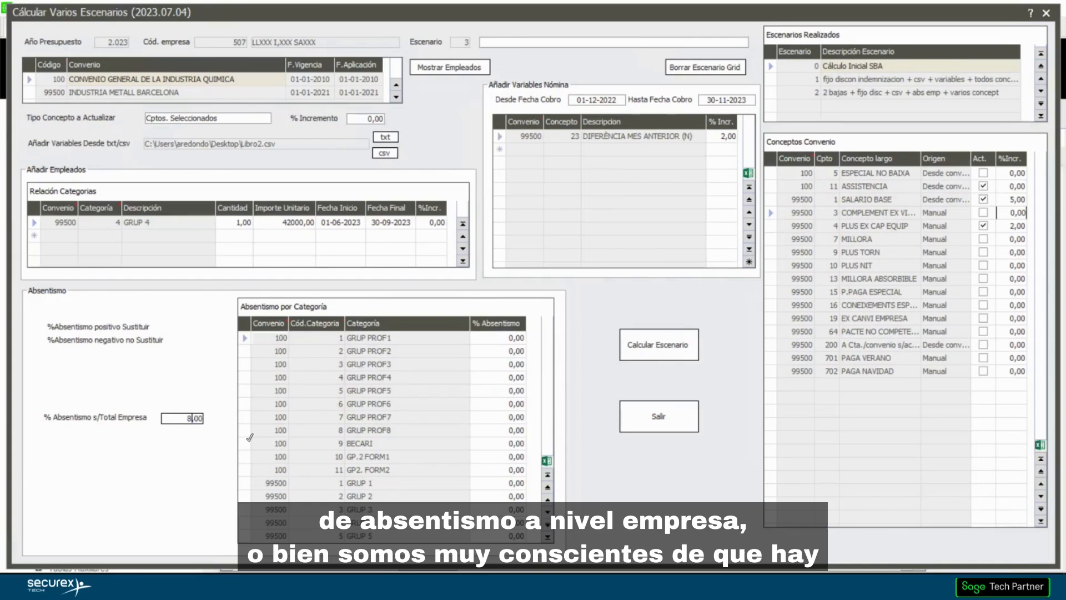
Set the absenteeism percentage of category 3 GRUP 3 in agreement 99500 to 2%.
left_click(398, 509)
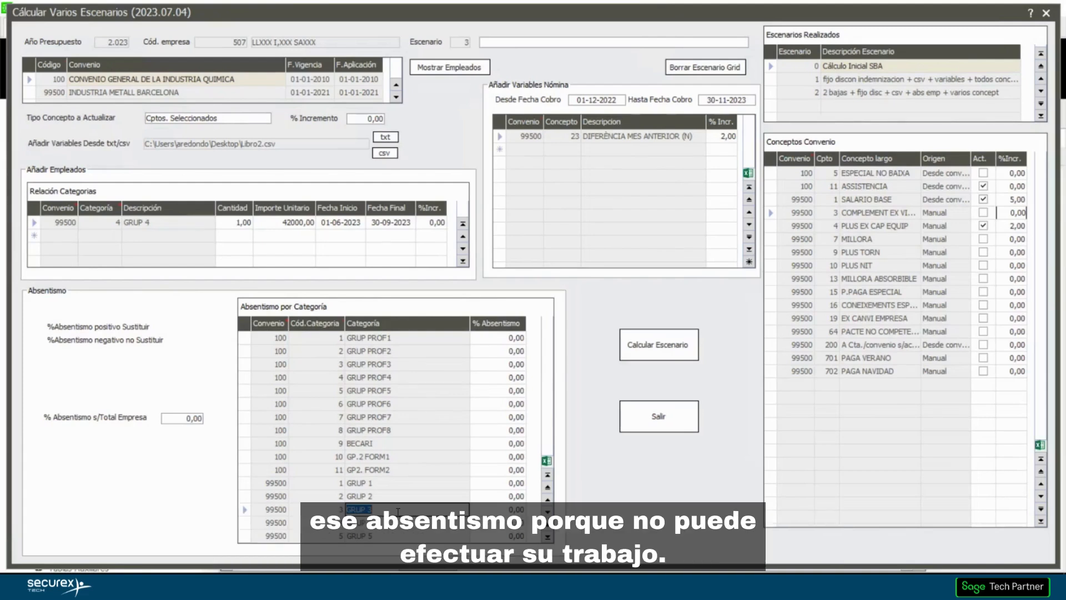
key("Tab")
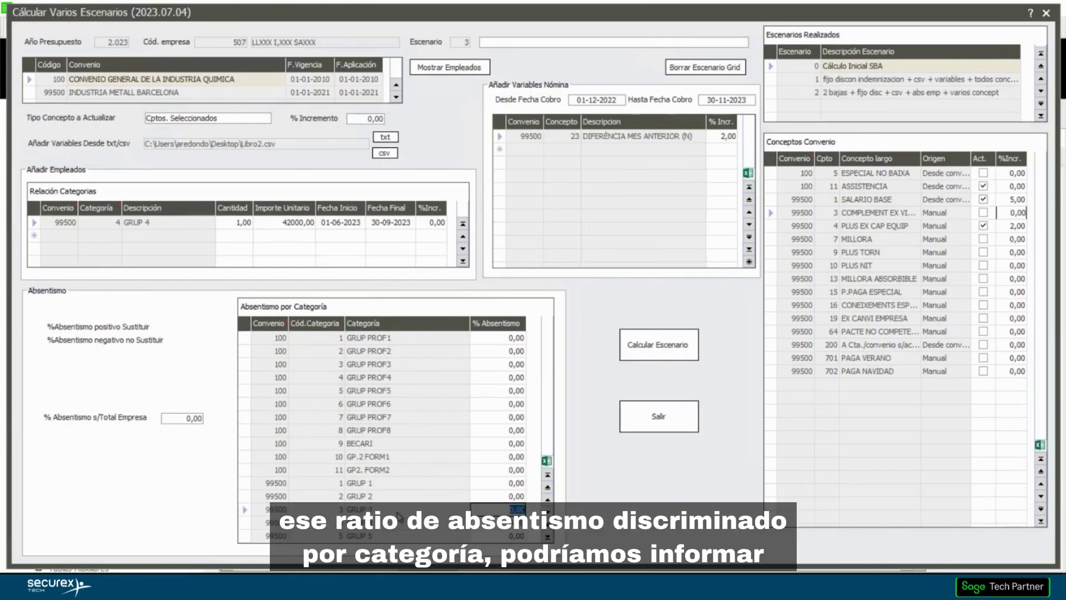
type("2,00")
key("Return")
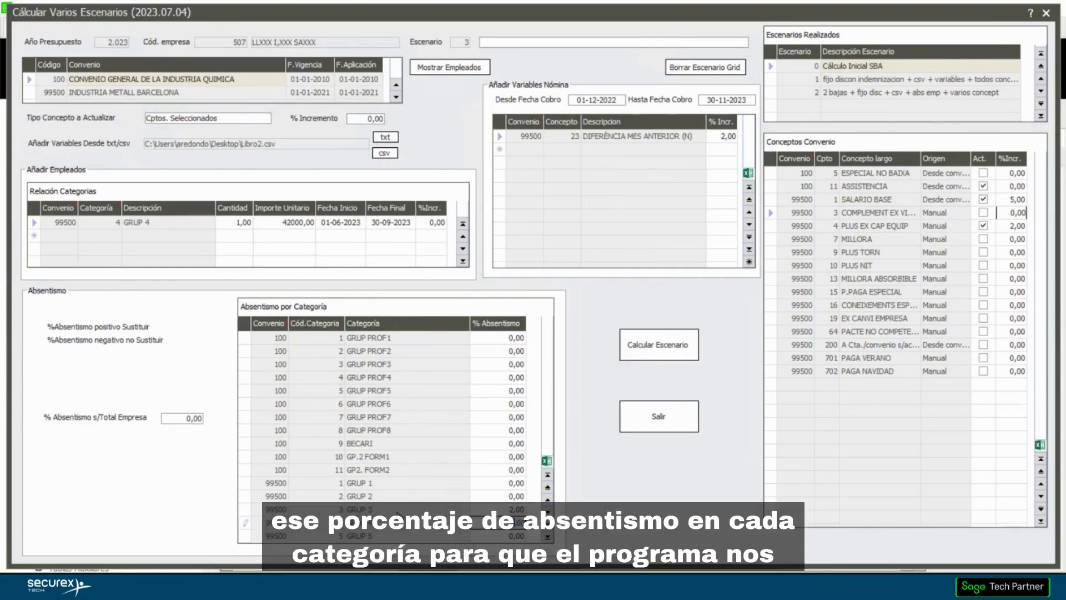
key("Up")
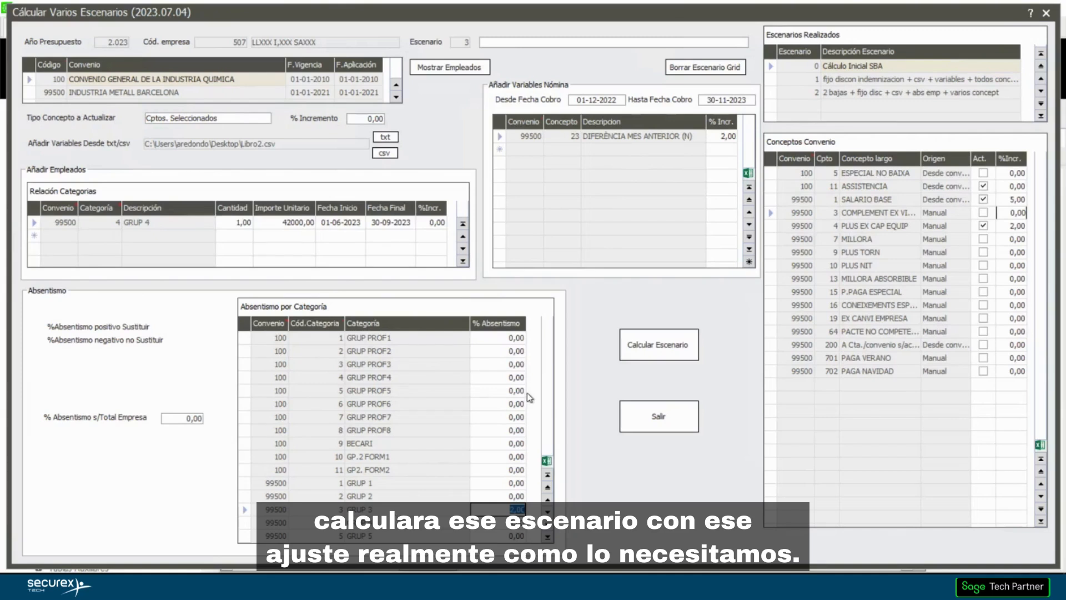
Title scenario 3 "titulo", calculate it while keeping the previous scenario's employee data, and exit the scenario calculation.
left_click(499, 43)
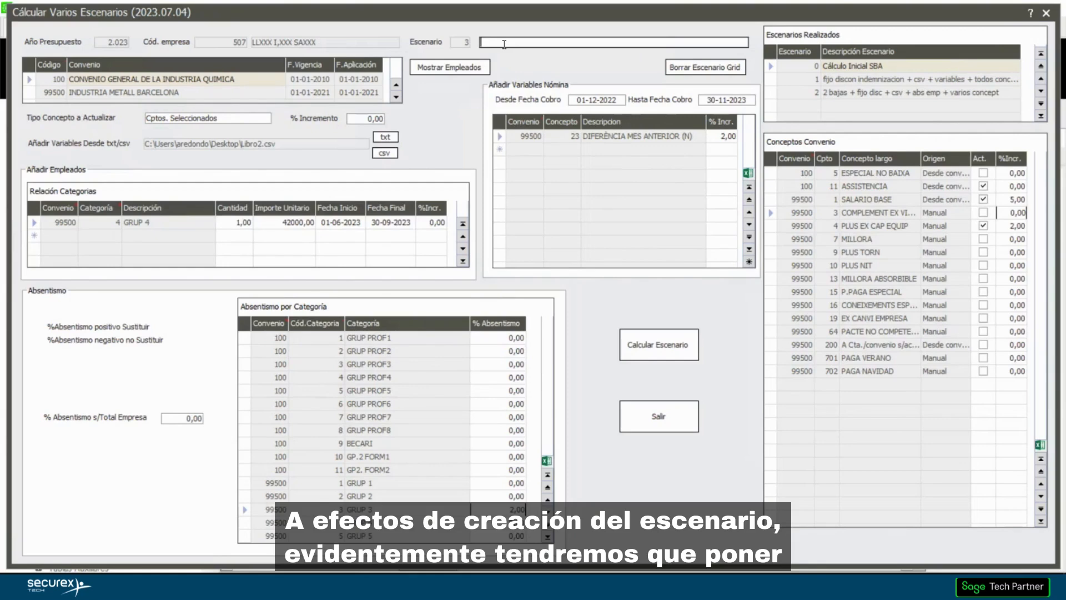
type("titulo")
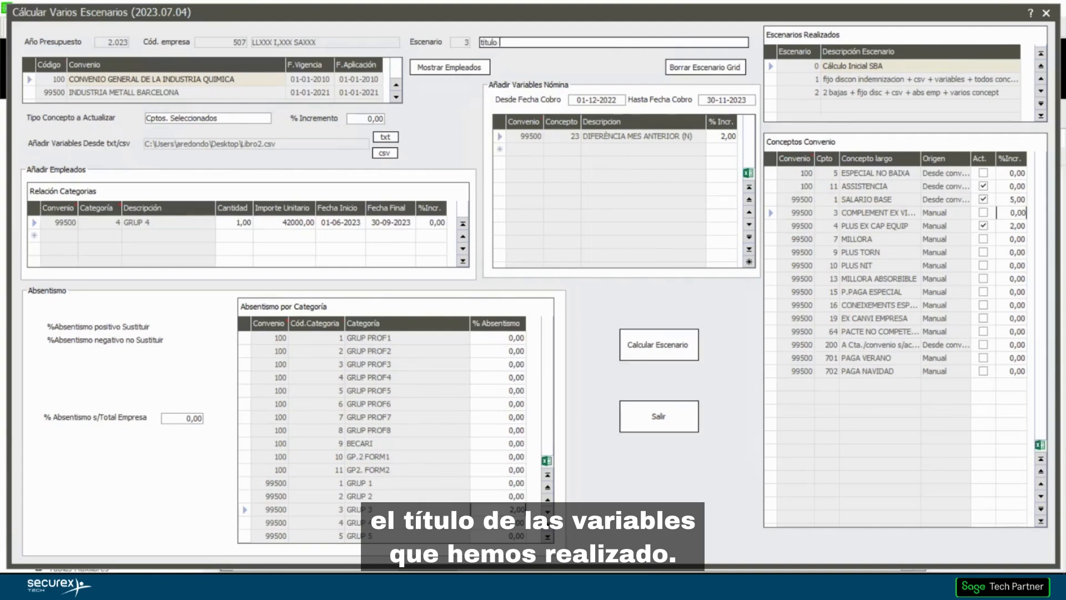
left_click(655, 348)
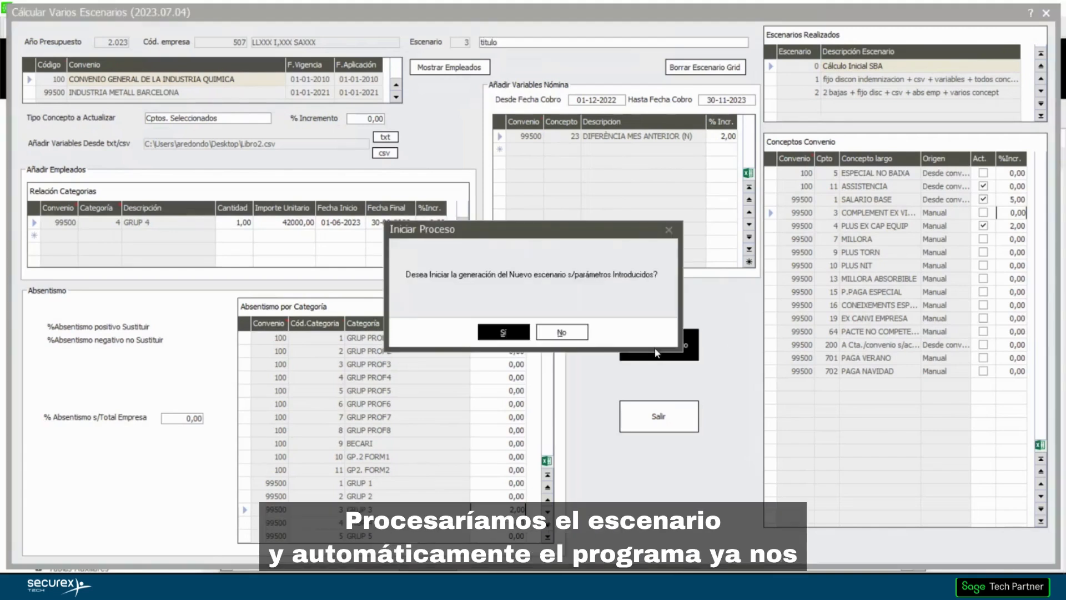
left_click(514, 332)
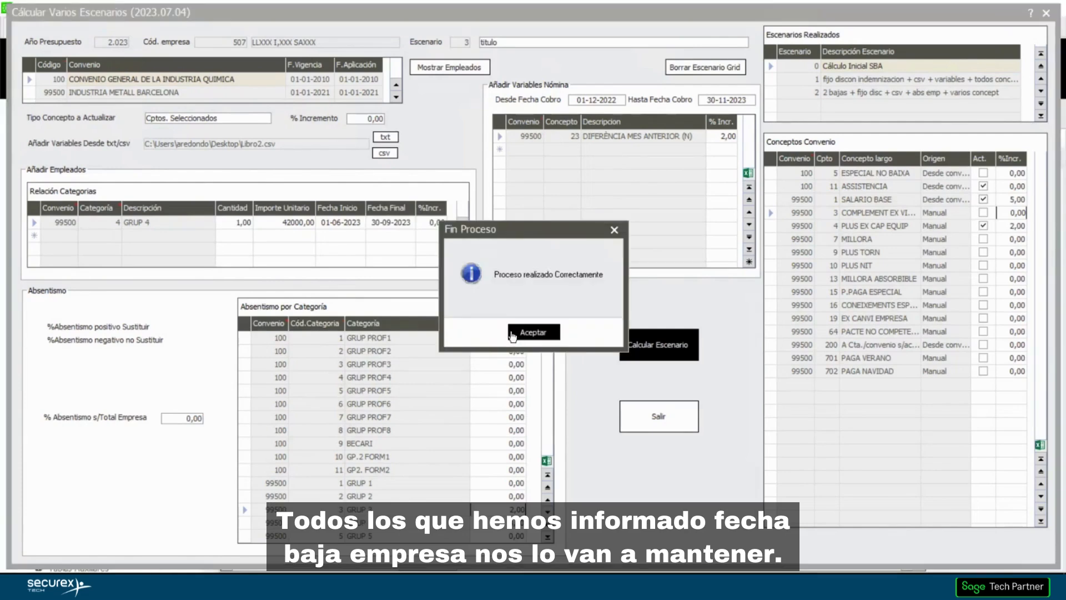
left_click(515, 333)
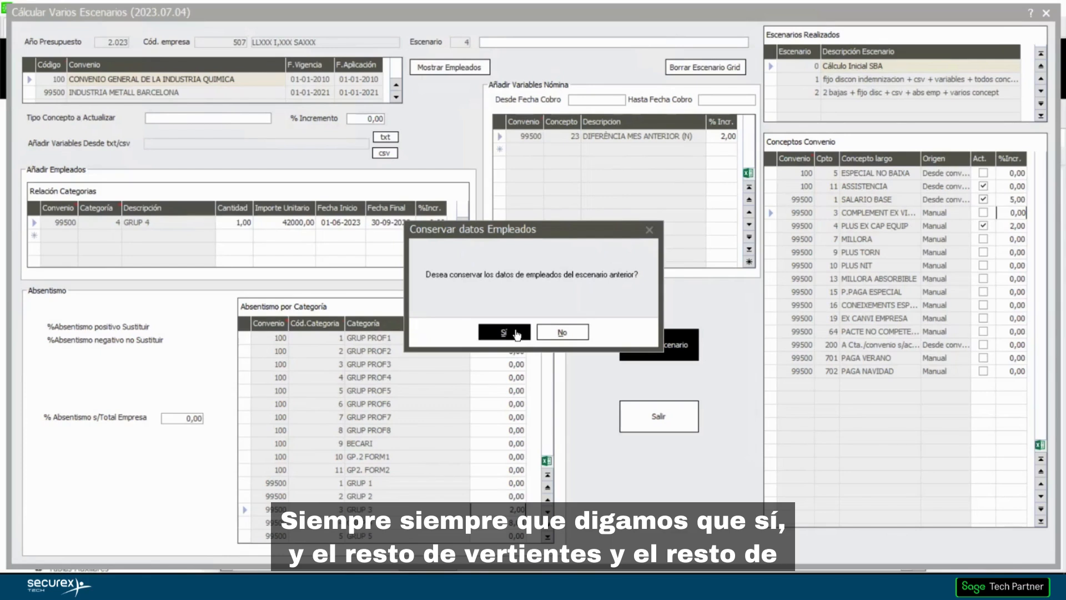
left_click(515, 332)
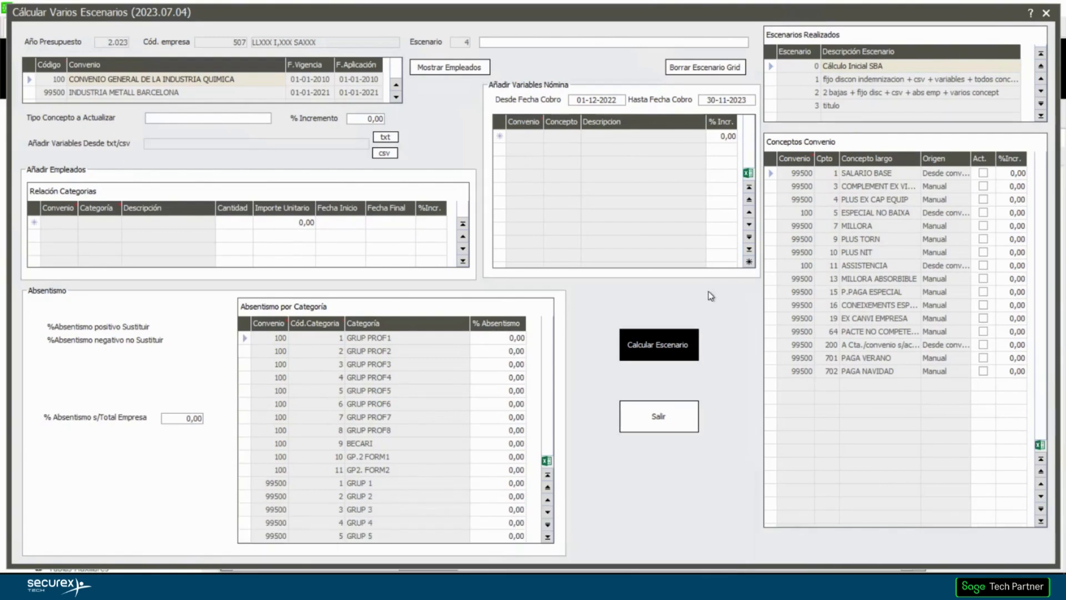
left_click(655, 419)
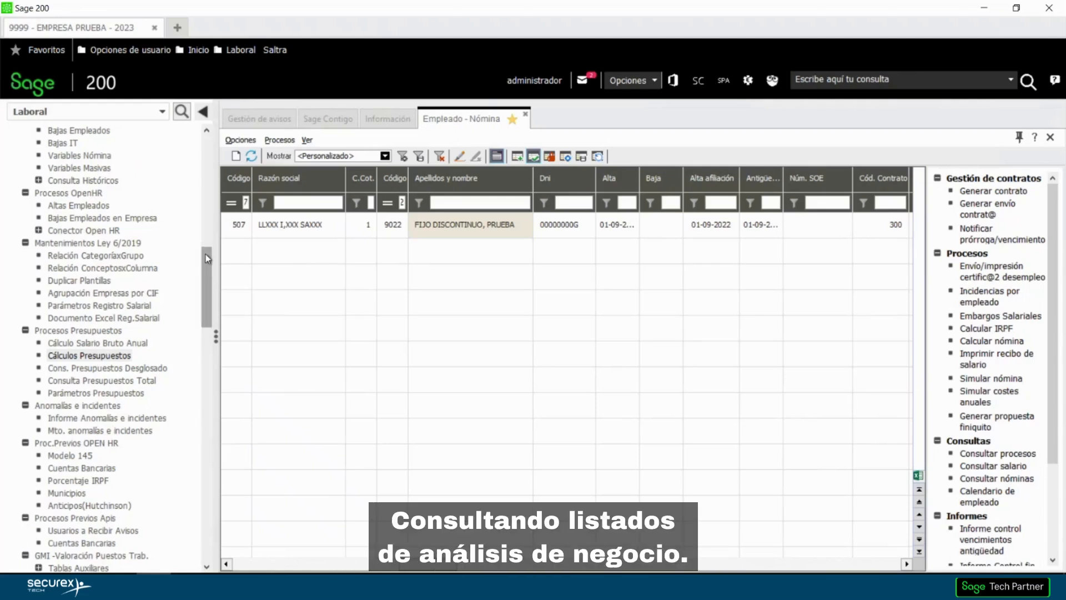
Run the total budget query for year 2024, company 507 and scenario 0.
left_click(120, 384)
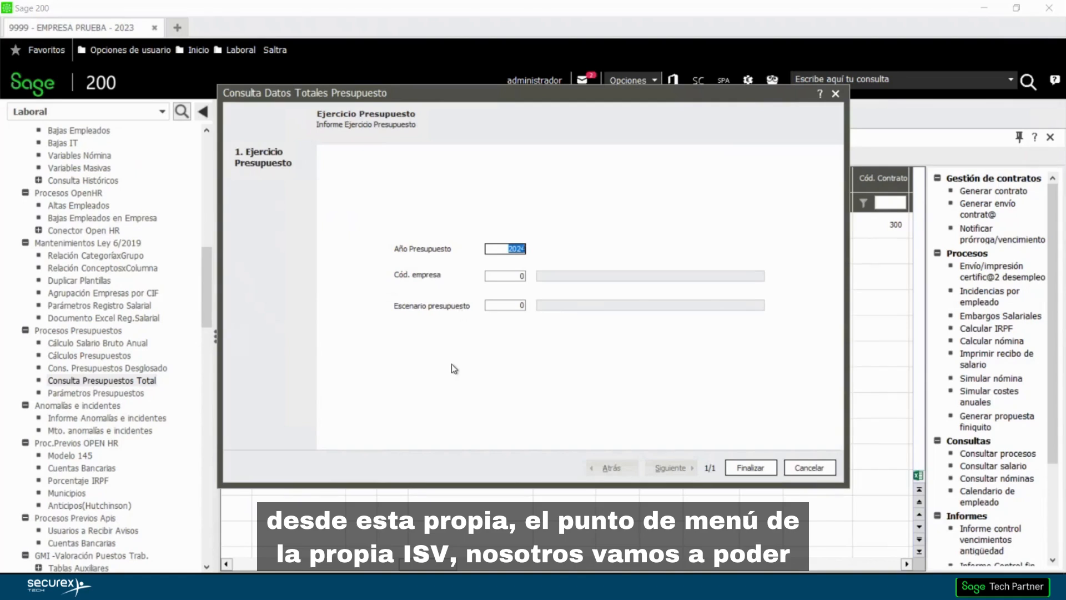
key("Tab")
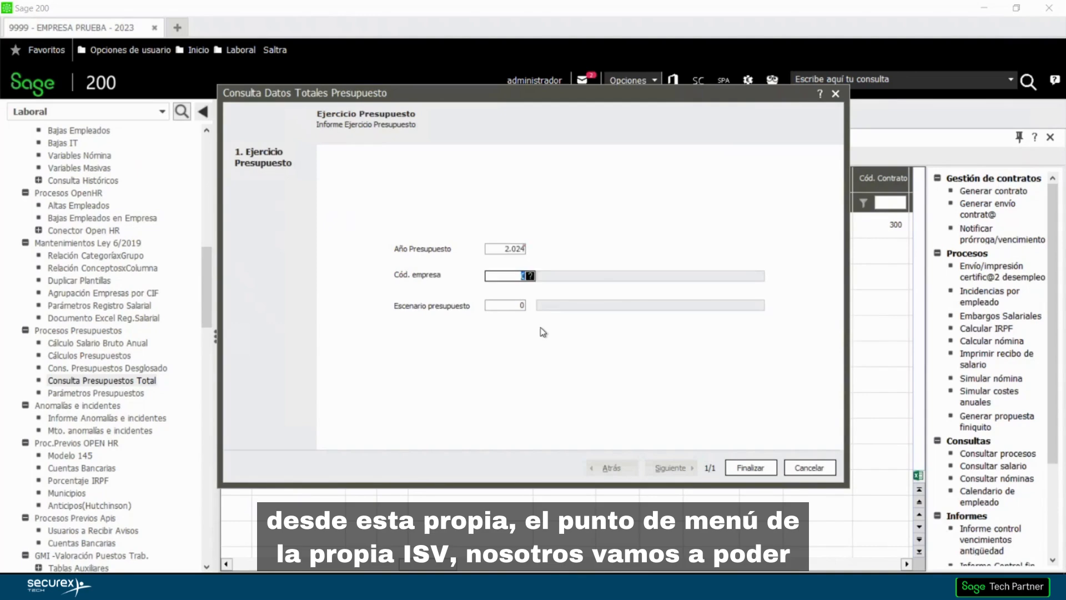
type("507")
key("Tab")
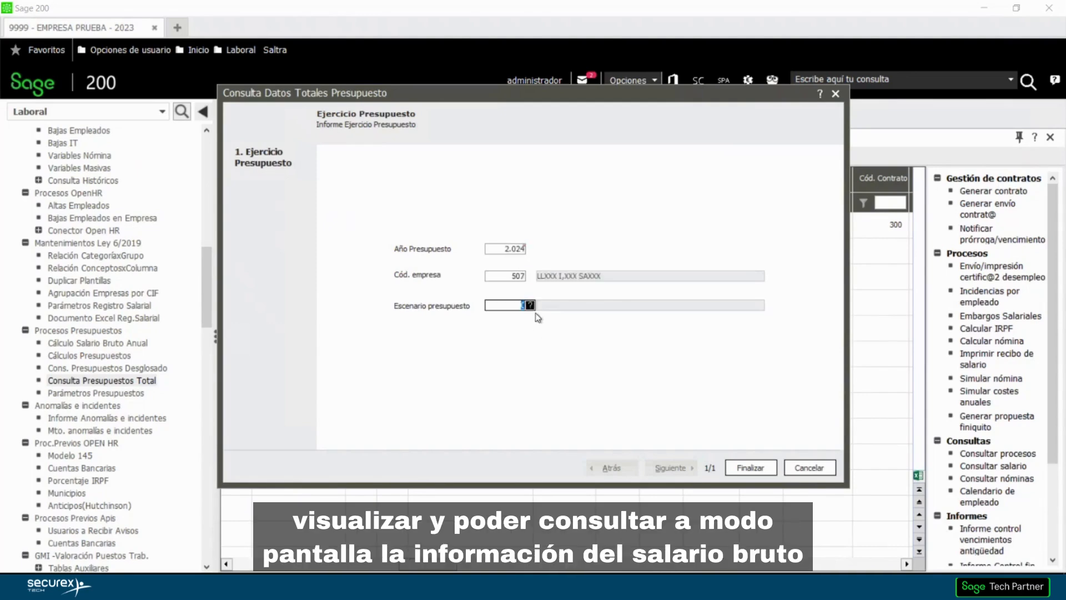
left_click(754, 469)
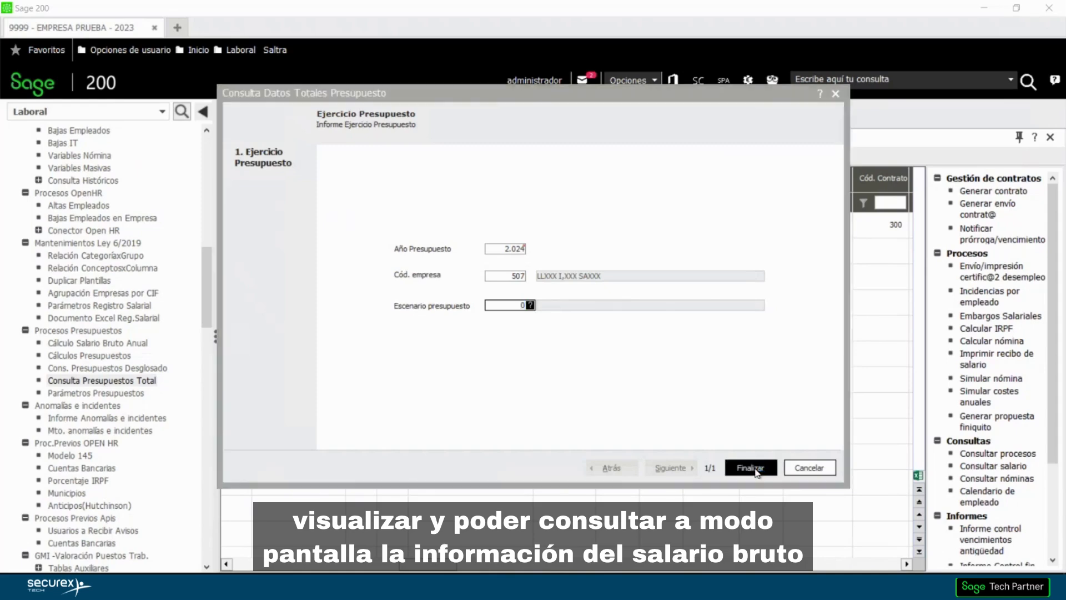
Examine the employees' gross annual salary, cost percentage, company cost and total cost in the query, and close it.
scroll(665, 414, "down", 6)
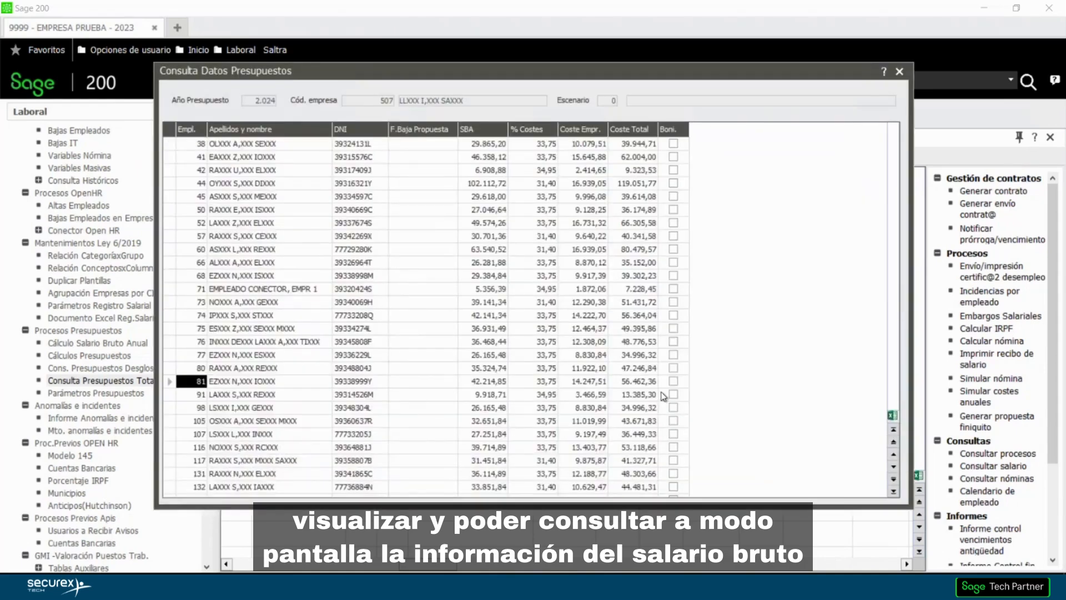
scroll(664, 396, "down", 9)
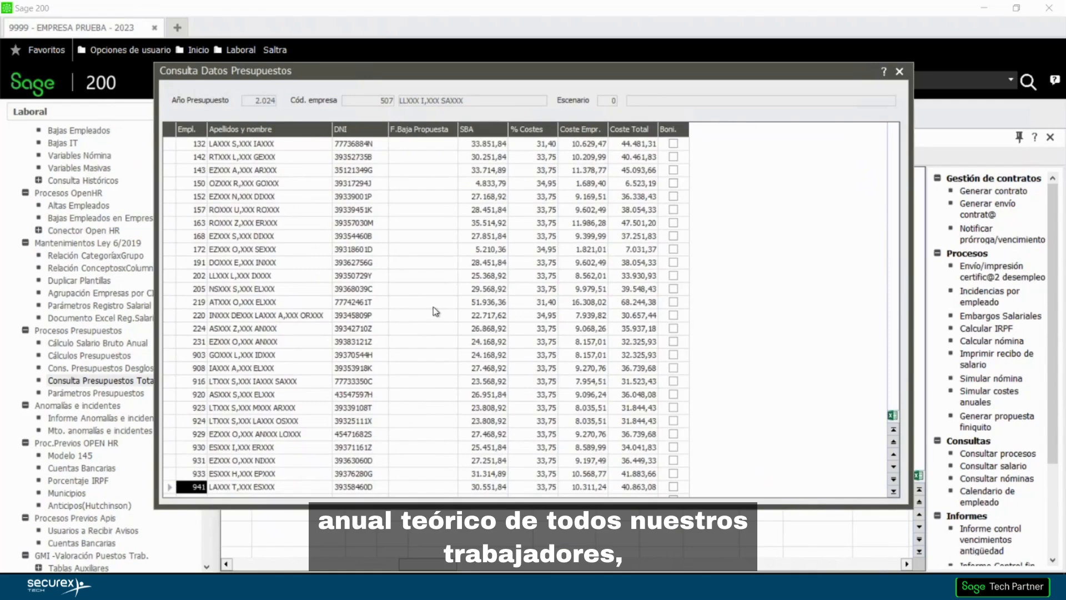
scroll(438, 310, "up", 5)
left_click(470, 302)
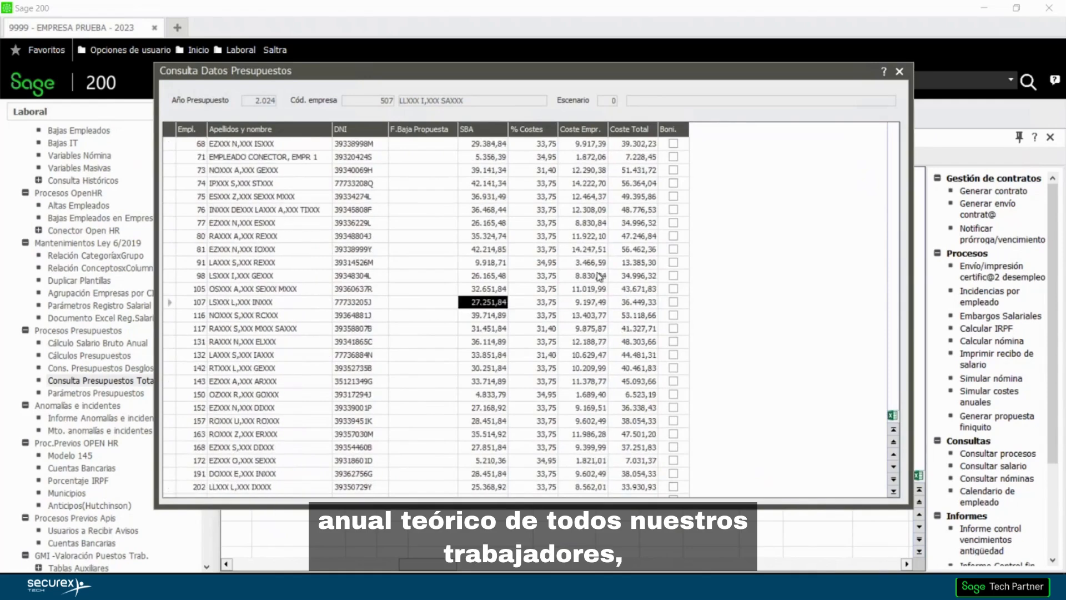
left_click(599, 275)
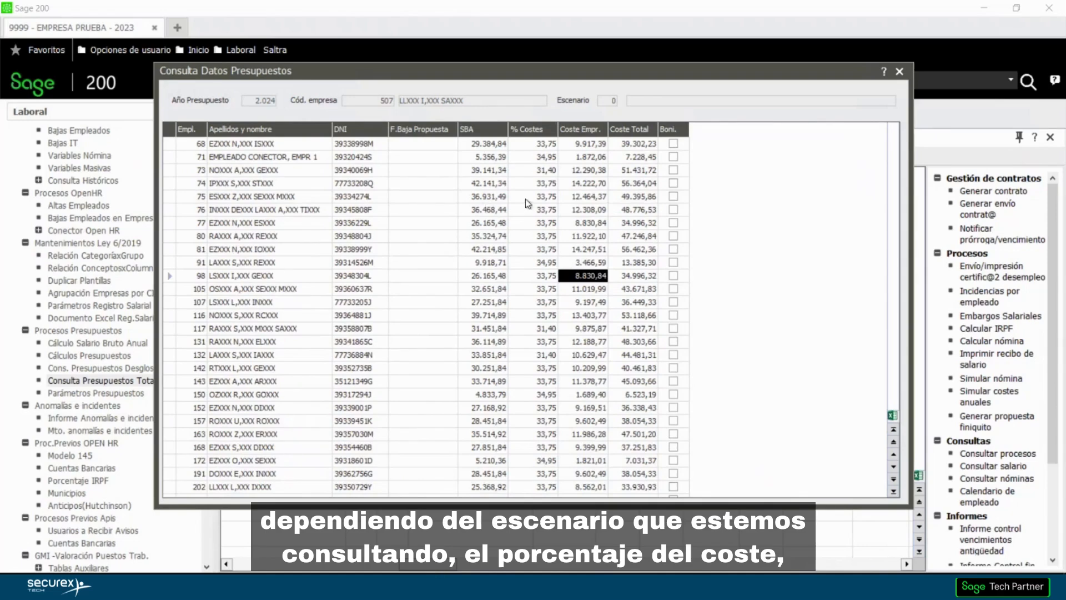
left_click(583, 196)
left_click(649, 198)
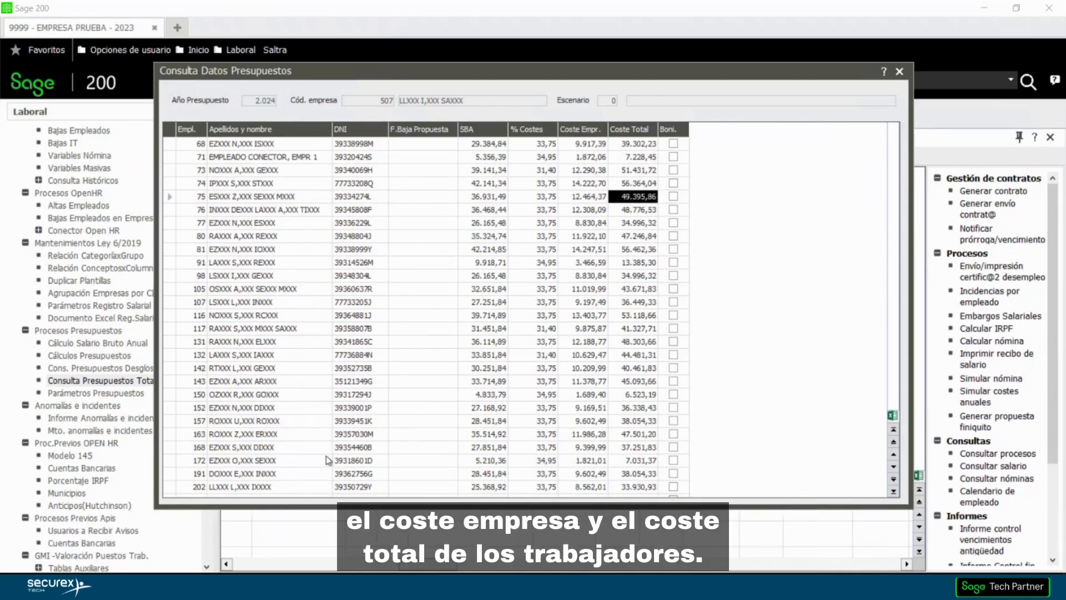
key("Down")
key("Down")
key("Down")
key("Down")
key("Down")
key("Down")
key("Down")
key("Down")
key("Down")
key("Down")
key("Down")
key("Down")
key("Down")
key("Down")
key("Down")
key("Down")
key("Down")
key("Down")
key("Down")
key("Down")
key("Down")
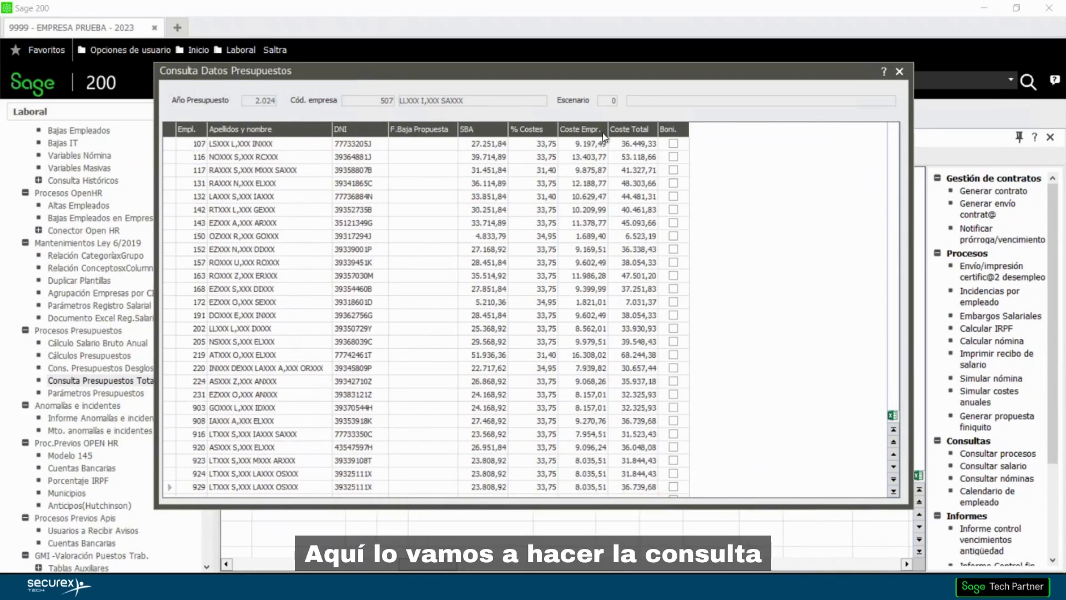
key("Down")
key("Down")
key("Down")
key("Down")
key("Down")
key("Down")
key("Down")
key("Down")
key("Down")
key("Down")
key("Down")
key("Down")
key("Down")
key("Down")
key("Down")
key("Down")
key("Down")
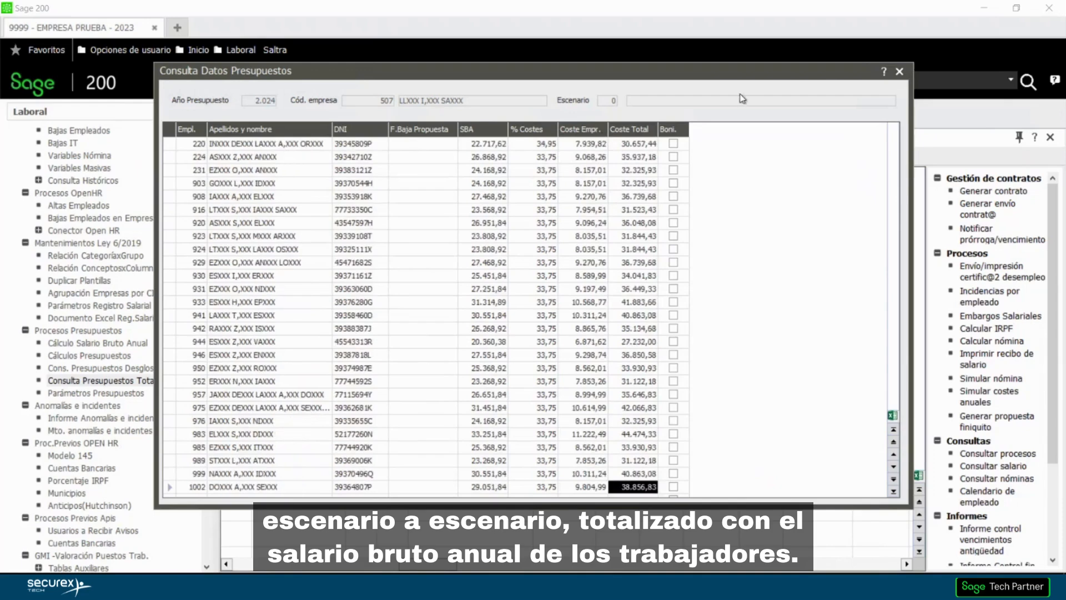
left_click(900, 71)
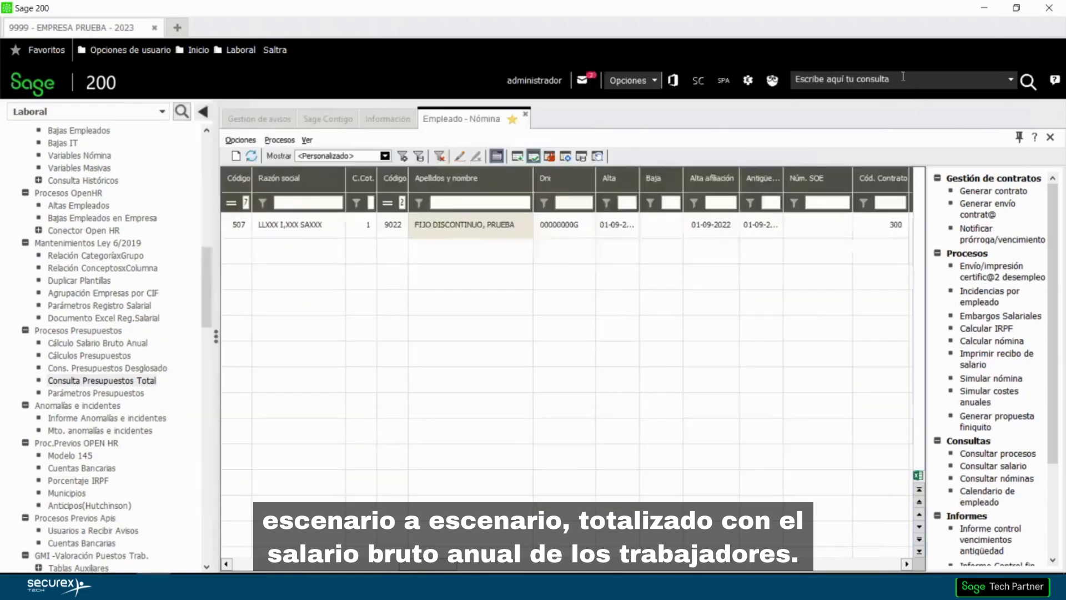
Run the itemised budget query for year 2024, company 507 and scenario 0.
left_click(130, 398)
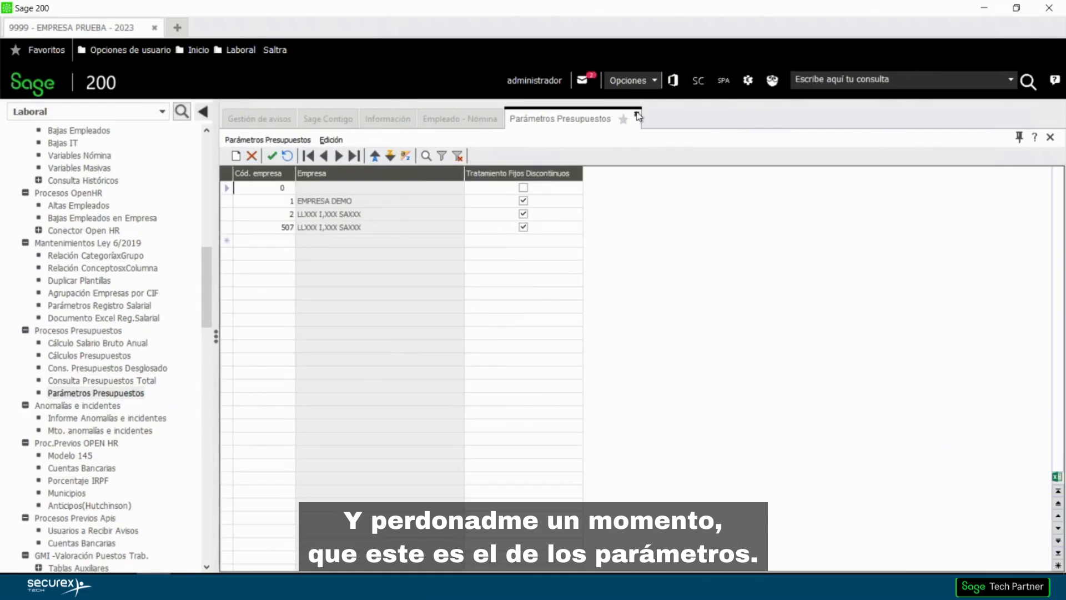
left_click(636, 114)
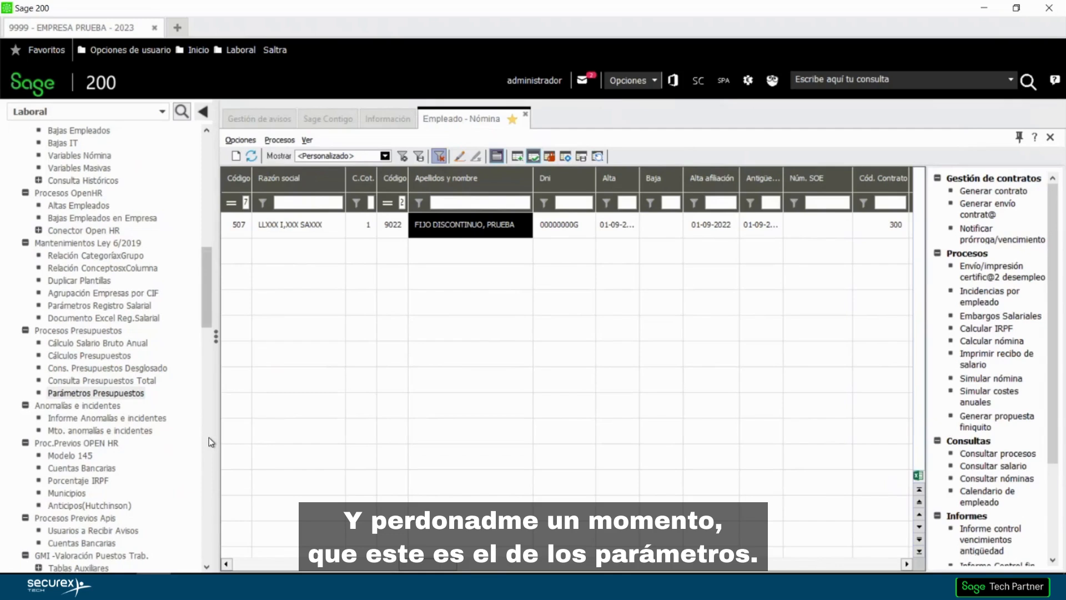
left_click(109, 369)
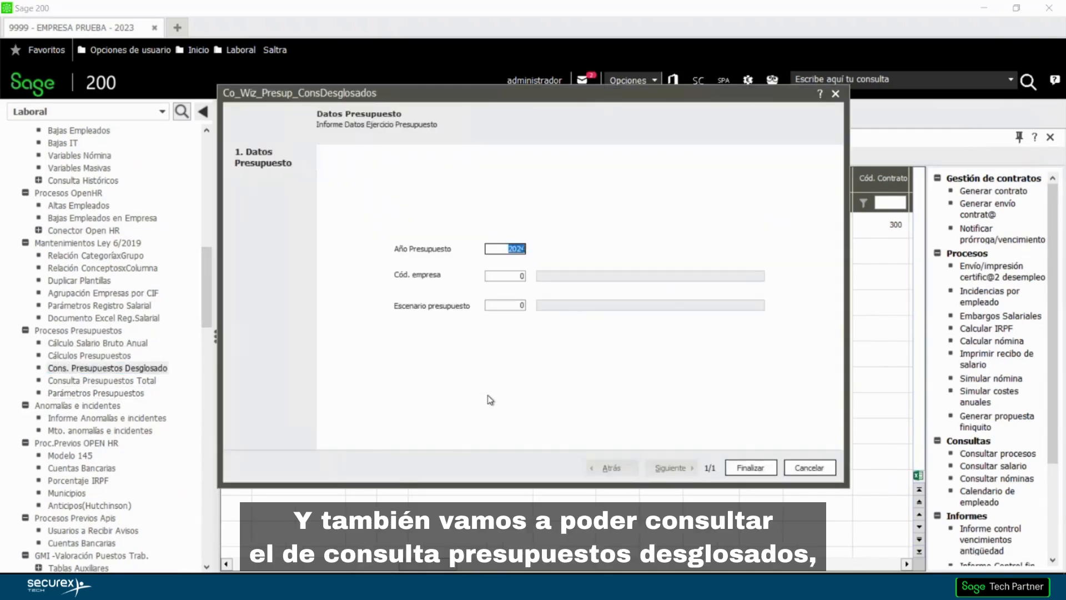
key("Tab")
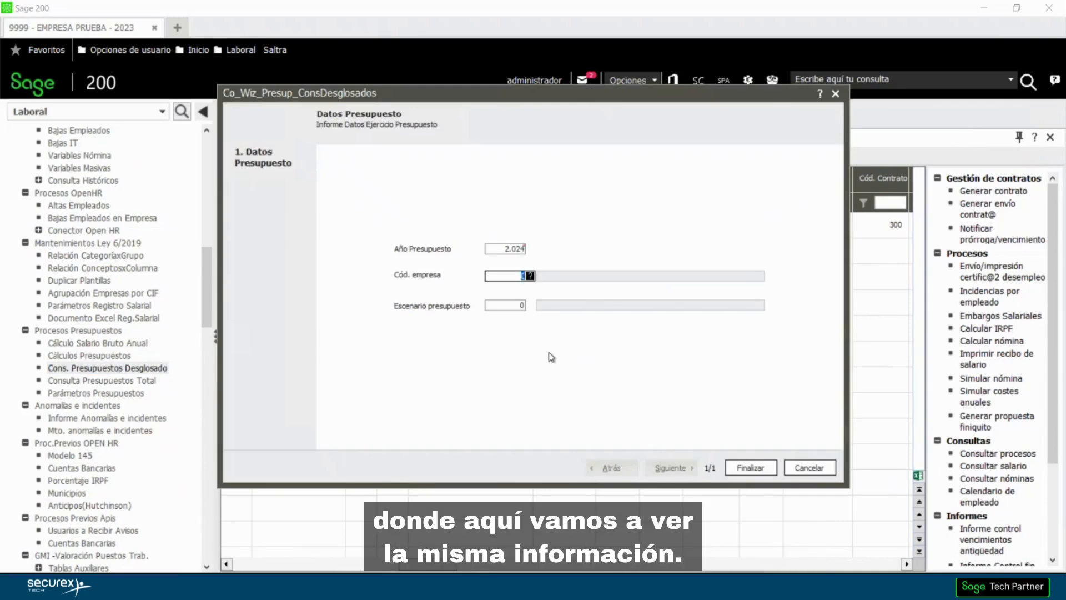
type("507")
key("Tab")
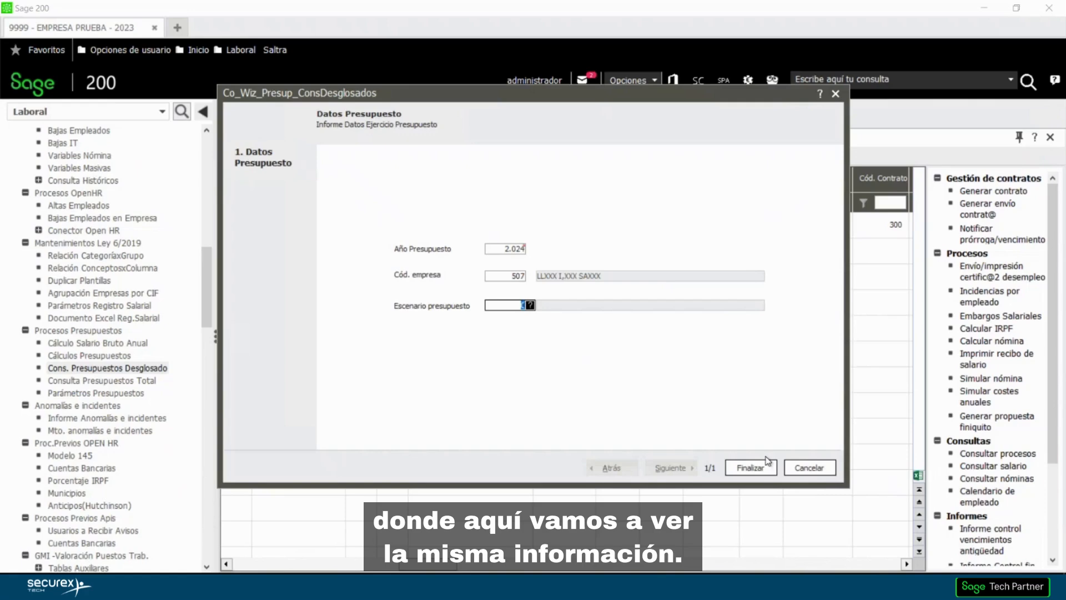
left_click(750, 467)
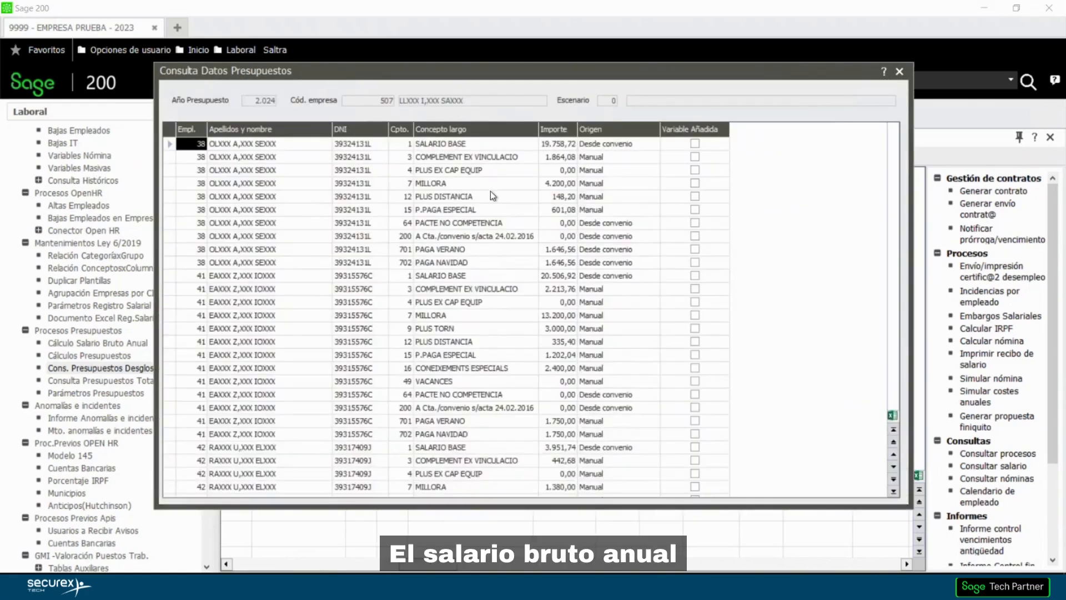
Examine the salary concepts, amounts and origins listed per employee in the itemised query, and close it.
left_click_drag(563, 147, 468, 252)
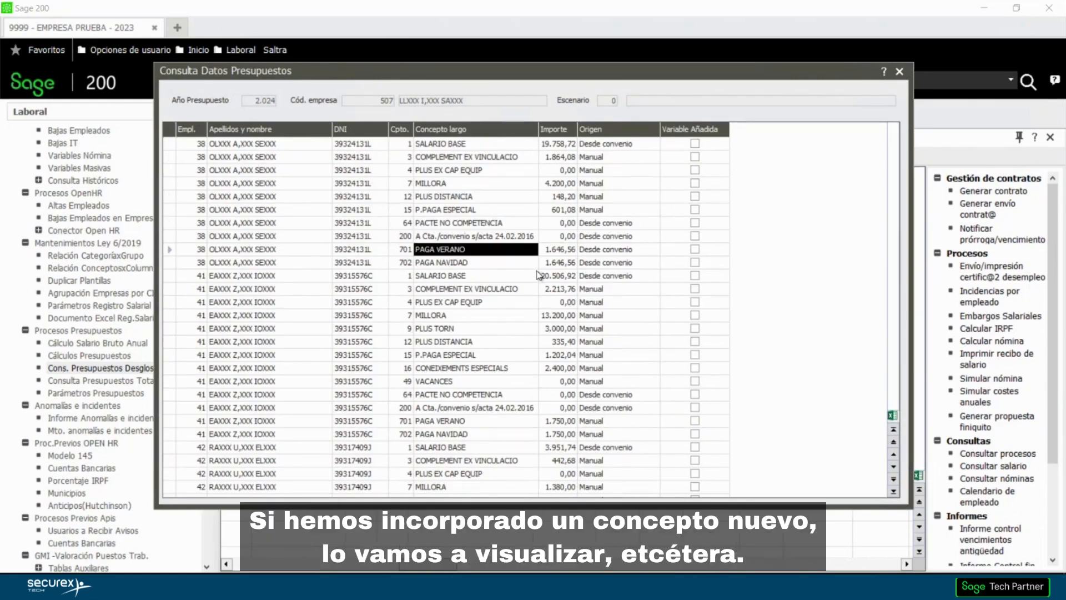
scroll(525, 320, "down", 3)
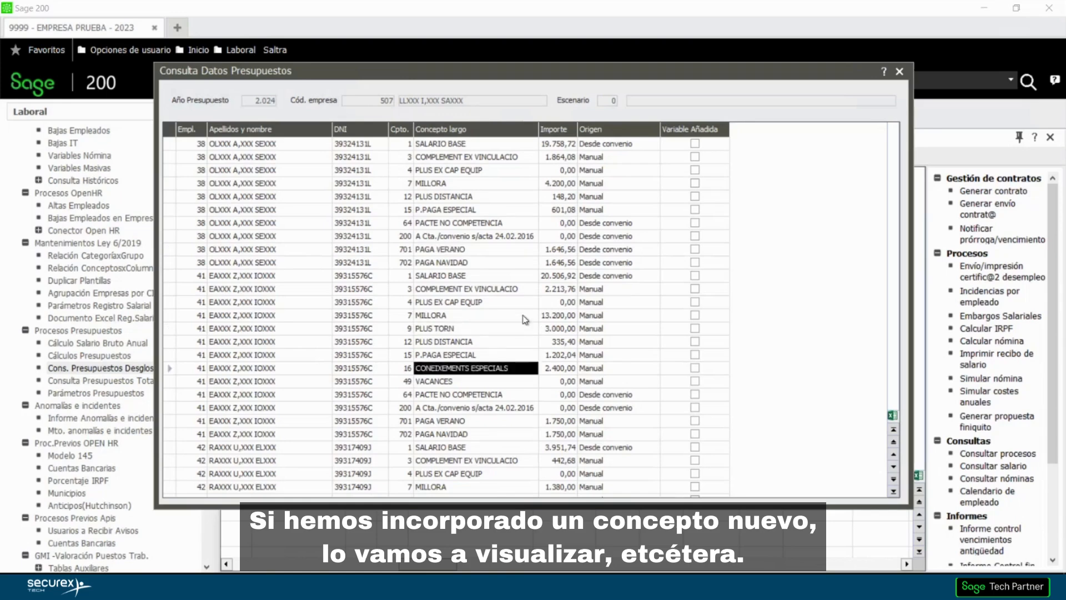
scroll(526, 320, "down", 8)
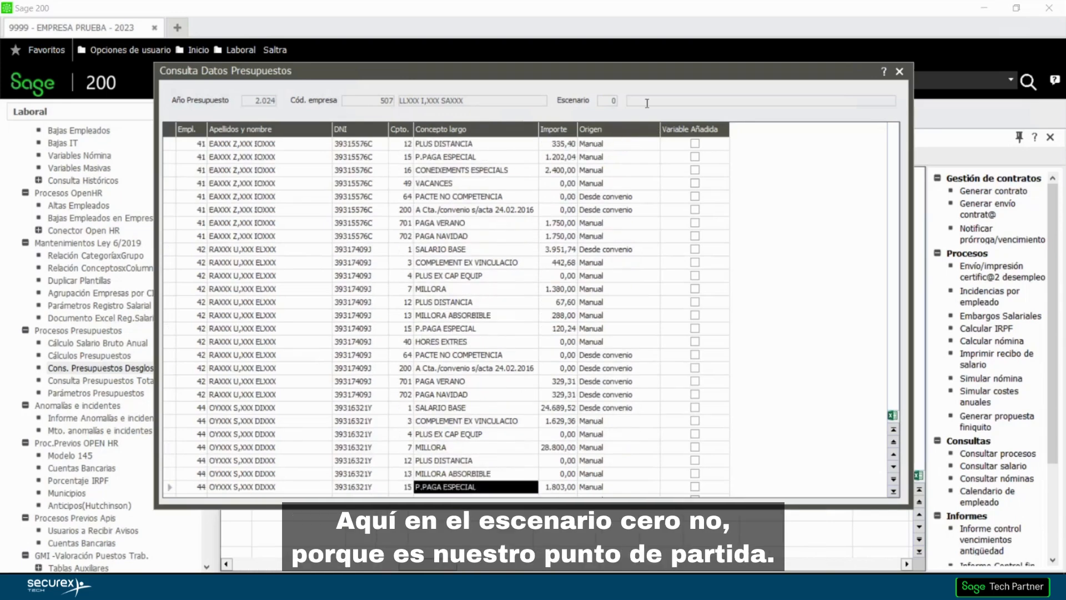
scroll(647, 102, "up", 14)
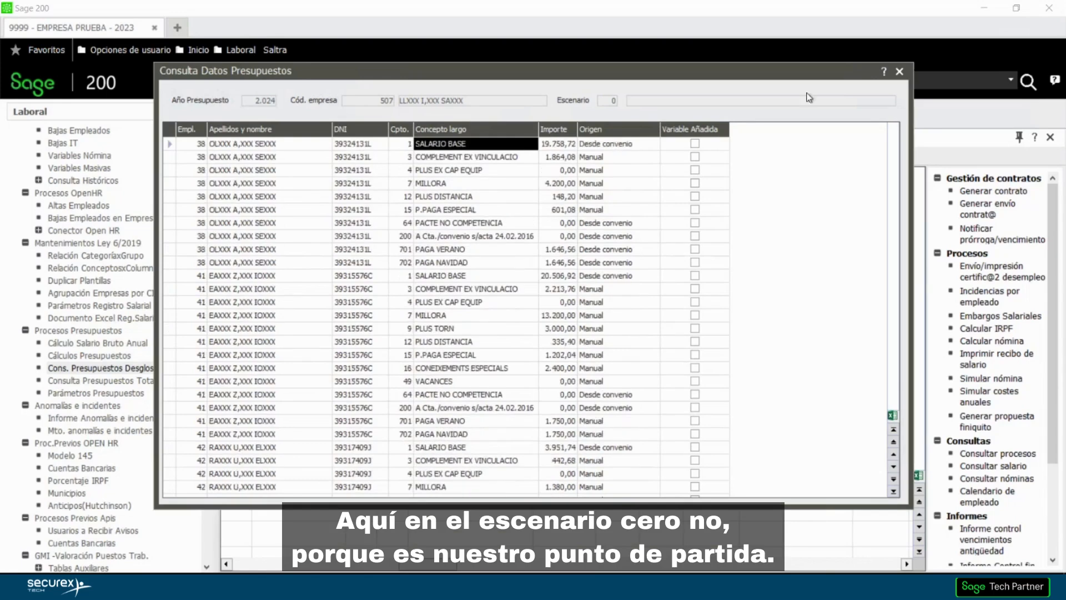
left_click(899, 72)
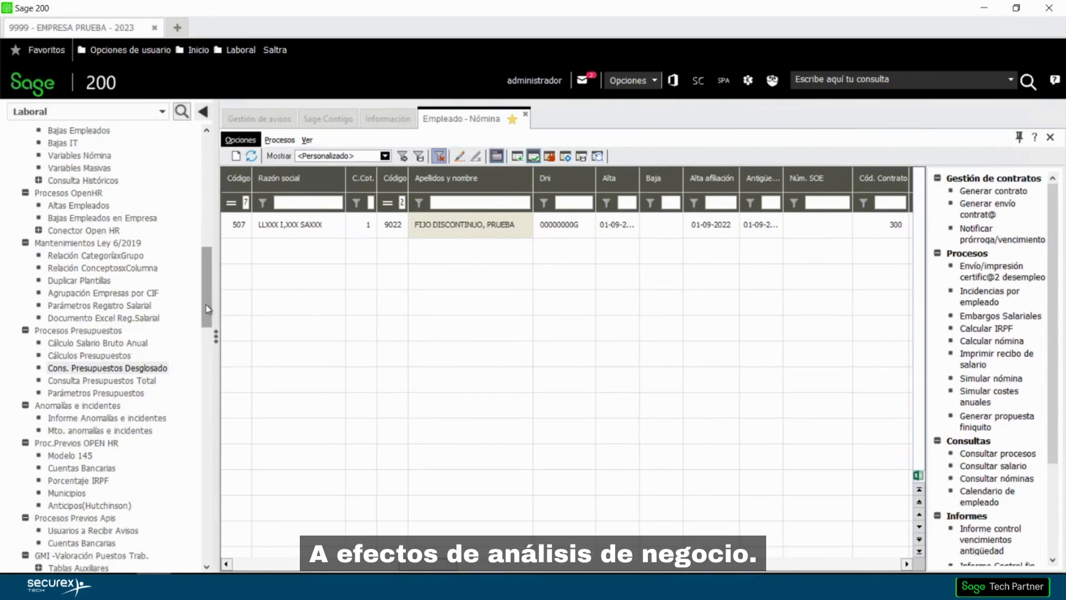
Switch to the Centro información area and start Procesar análisis, continuing to the selection of analyses with no limit set.
left_click_drag(207, 305, 178, 131)
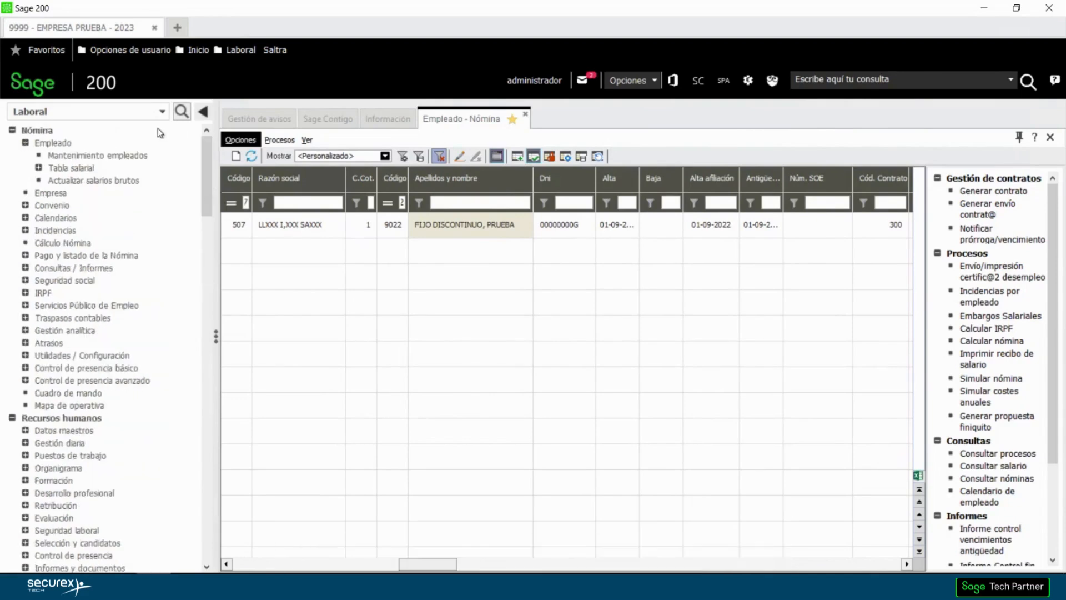
left_click(144, 112)
left_click(59, 333)
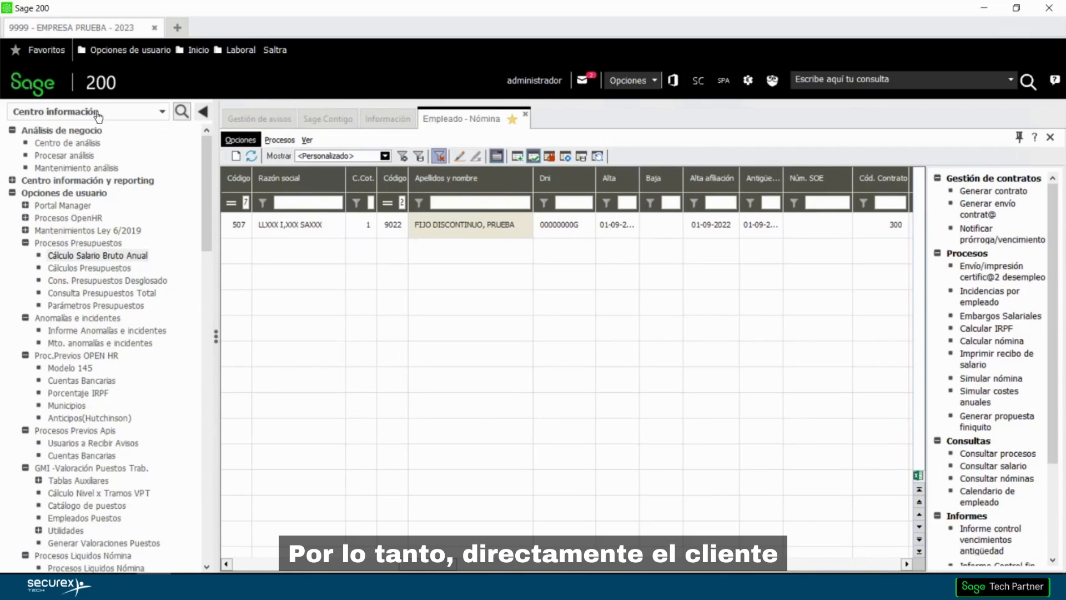
left_click(64, 155)
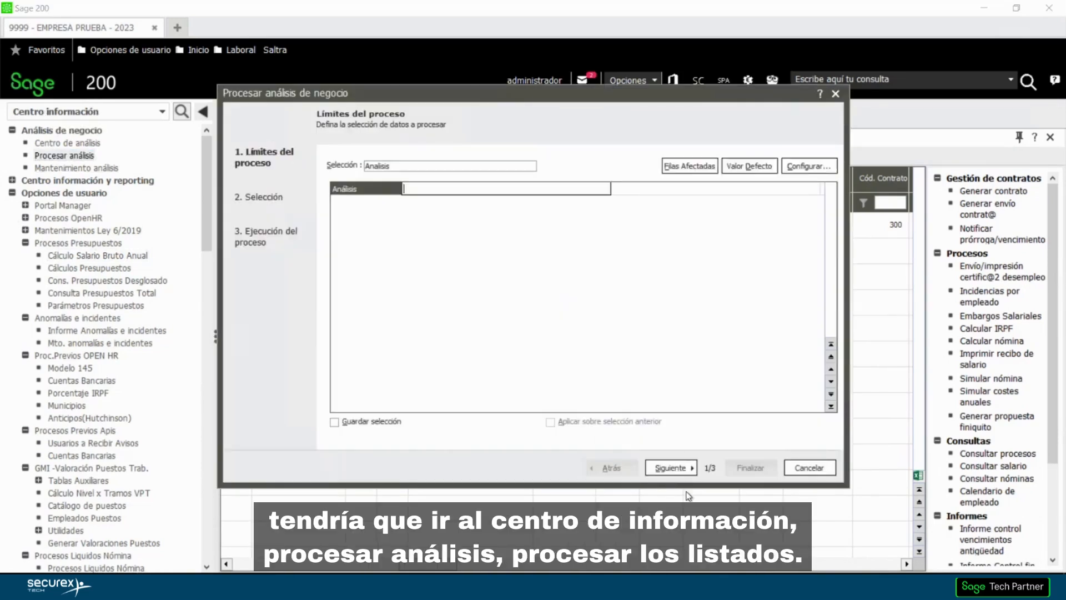
left_click(680, 469)
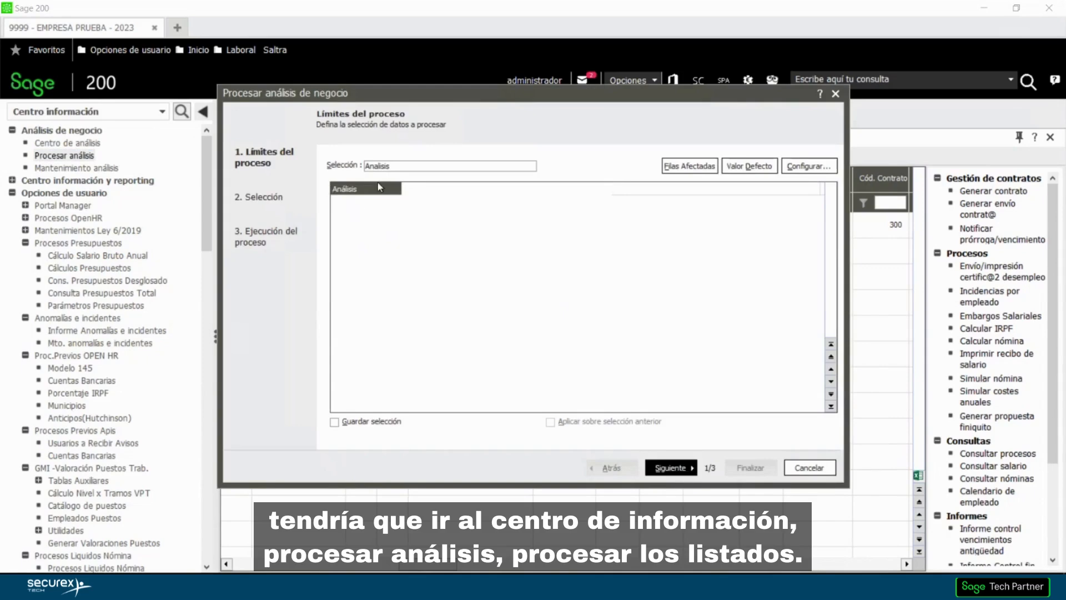
Filter the analyses by names containing "pres" and widen the name and description columns.
left_click(437, 172)
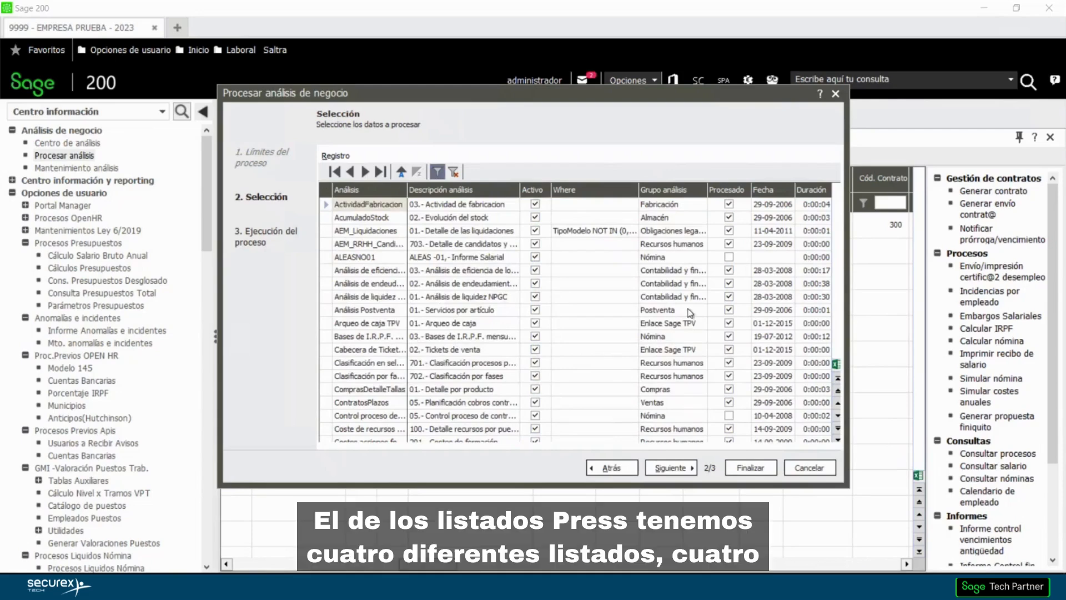
left_click(572, 273)
type("pres")
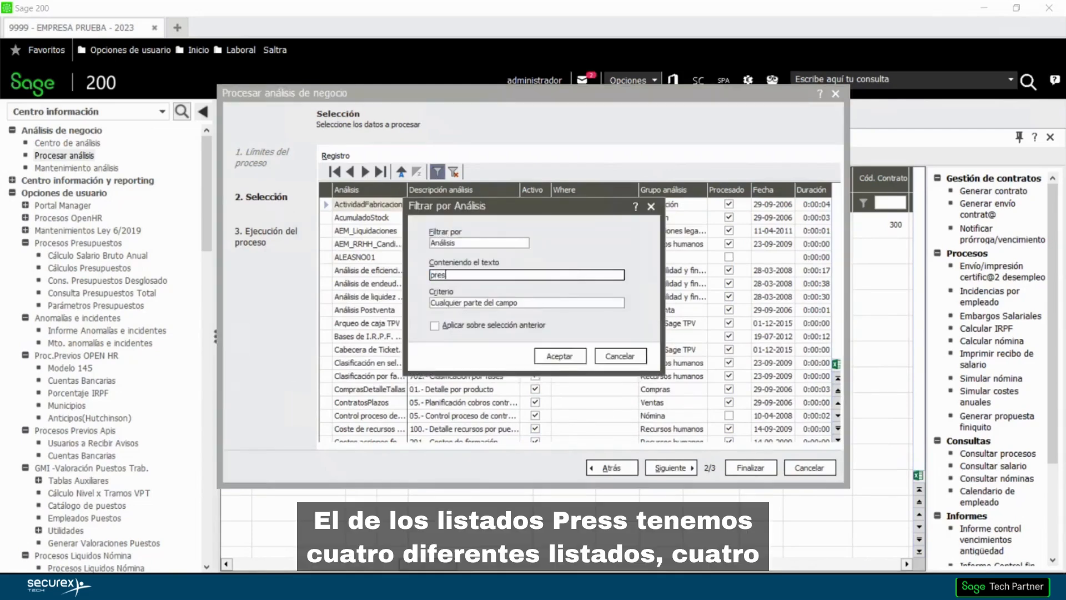
left_click(550, 358)
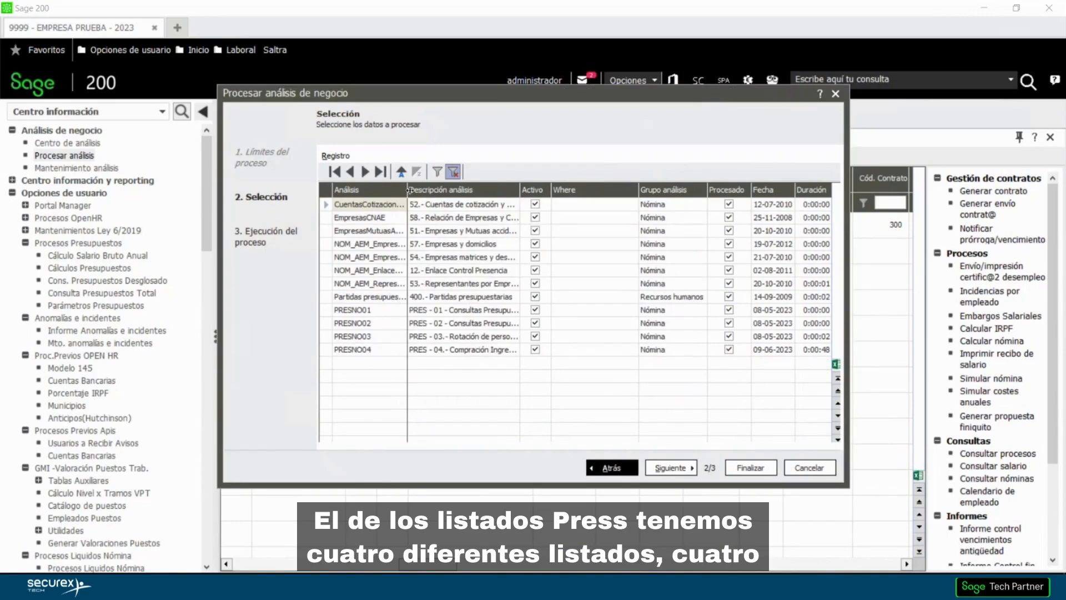
left_click_drag(407, 189, 421, 189)
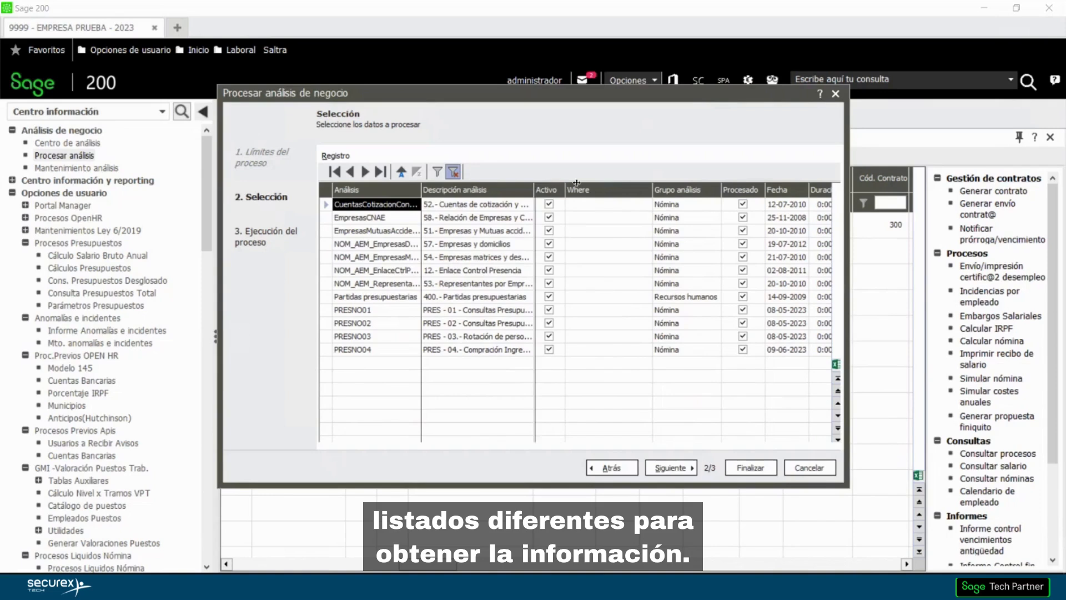
left_click_drag(534, 189, 605, 189)
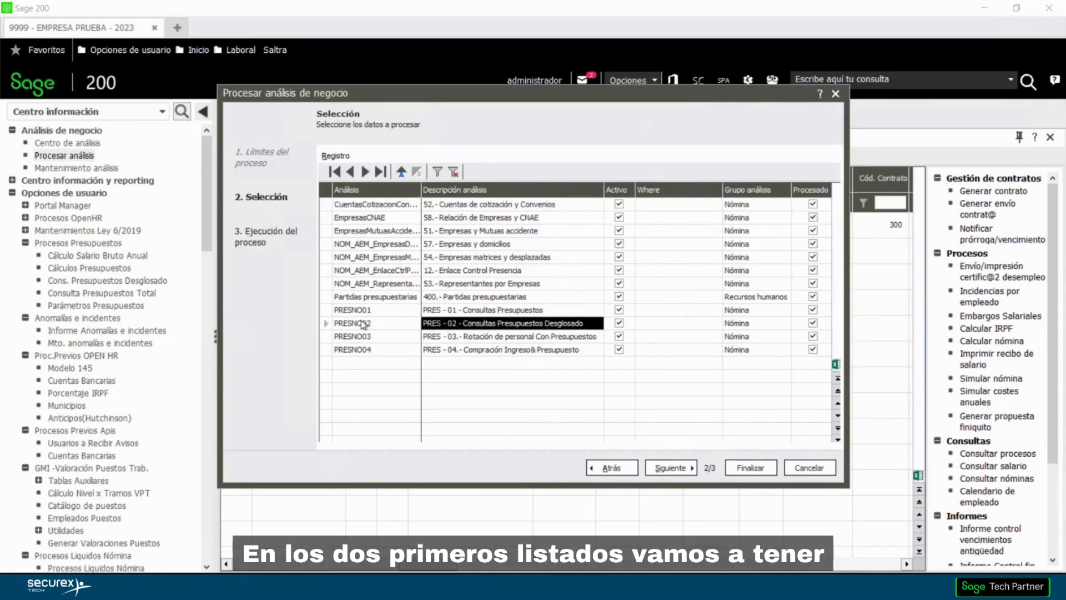
Review the four budget analyses PRESNO01 to PRESNO04, marking the first two, and cancel the processing.
left_click(326, 308)
left_click(328, 323, "shift")
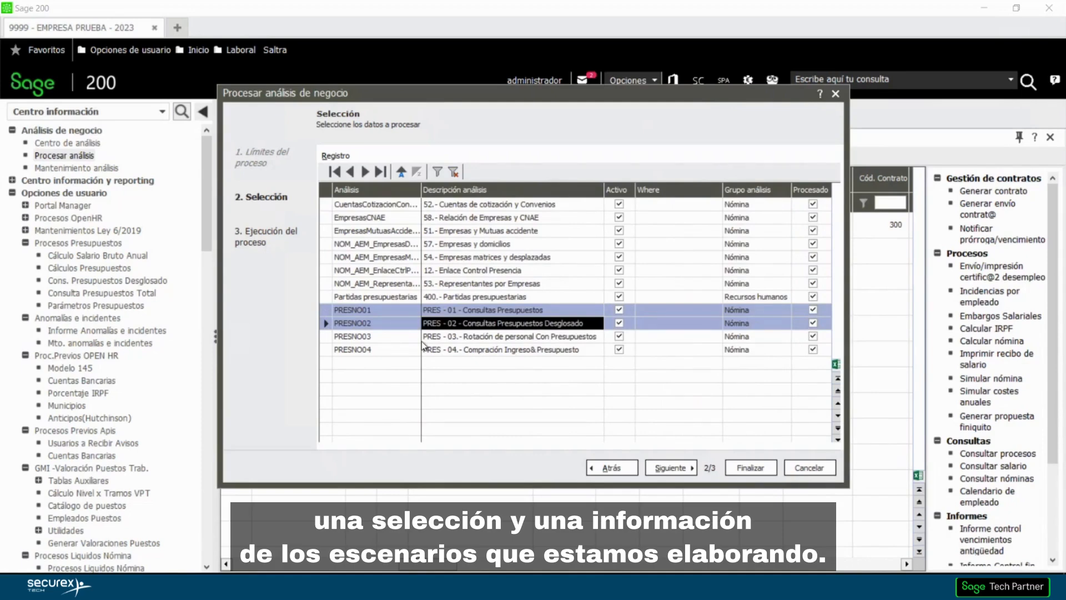
left_click(382, 338)
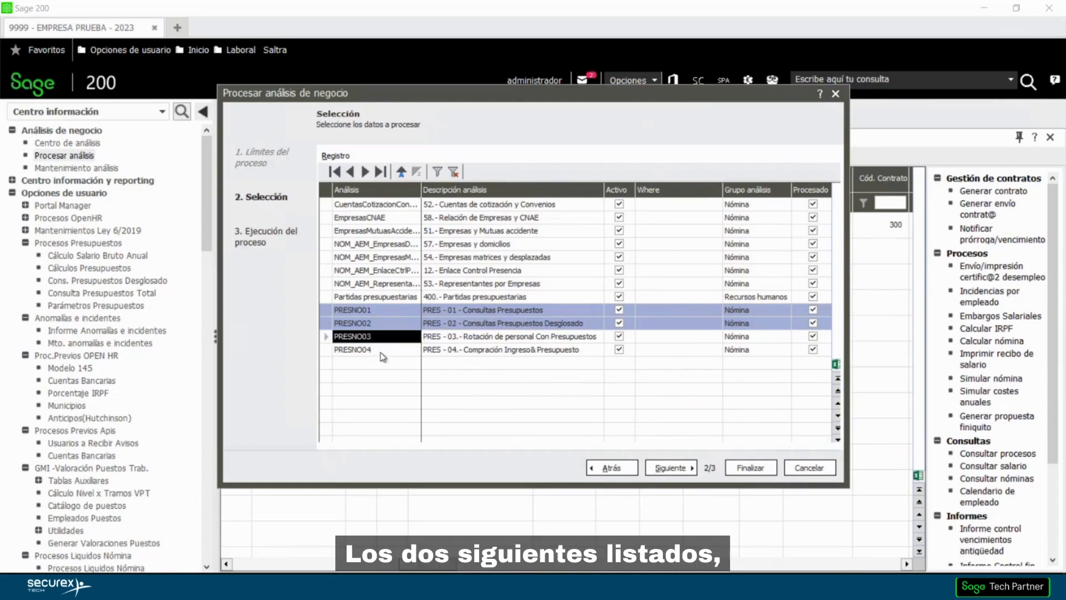
left_click(381, 351)
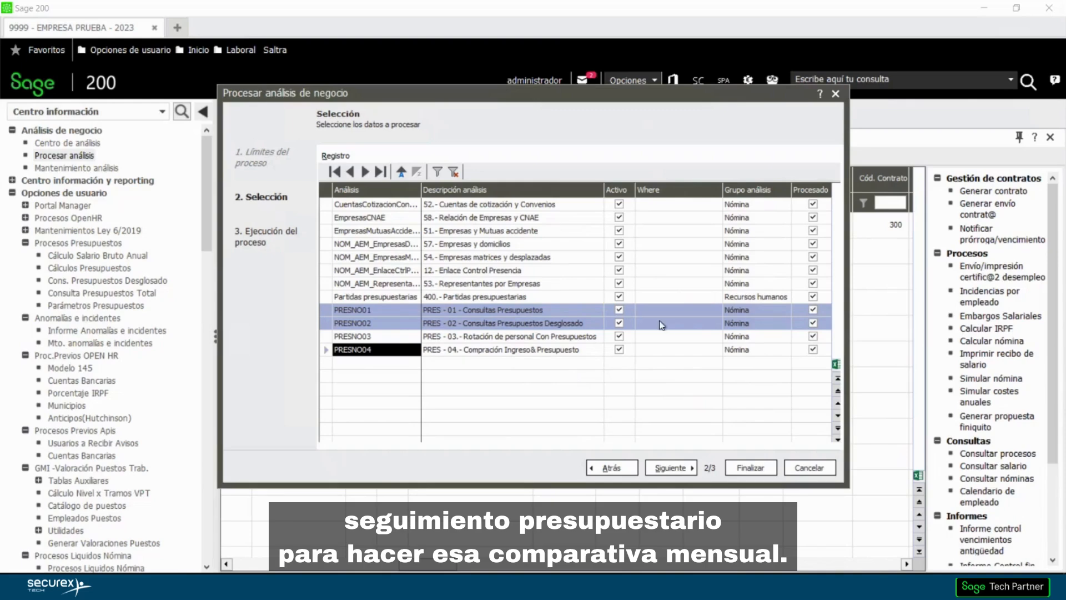
left_click(809, 467)
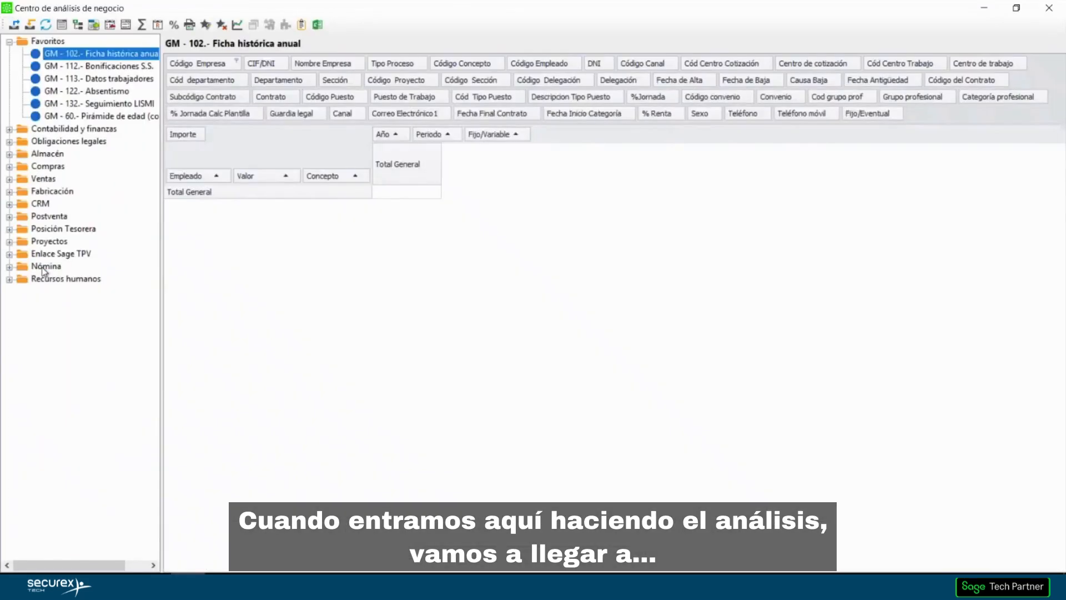
In the Centro de análisis, open the payroll report PRES - 01 - Consultas Presupuestos.
double_click(43, 270)
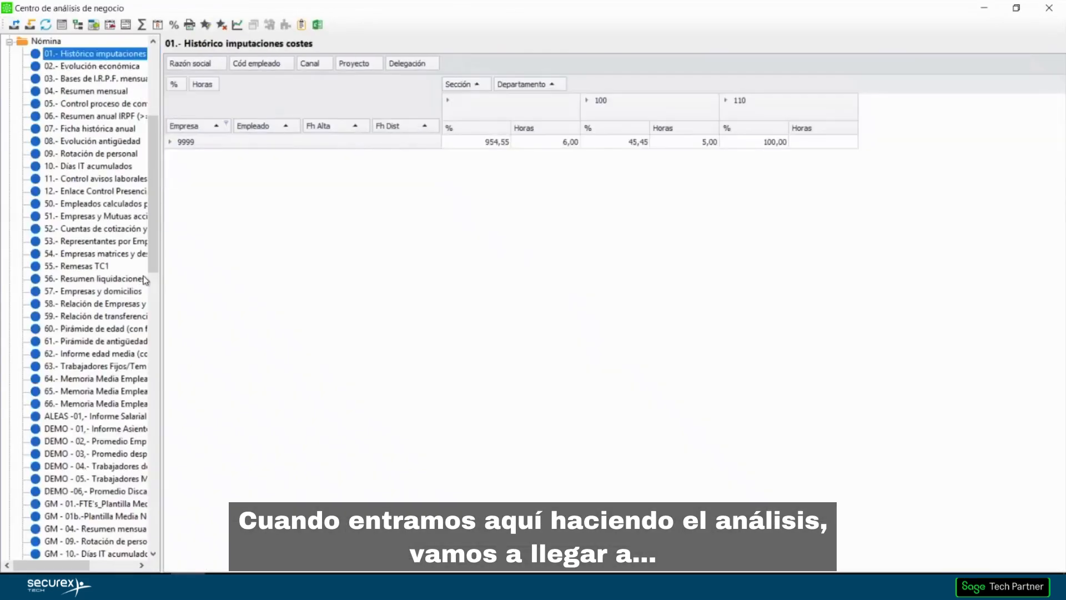
scroll(99, 208, "down", 15)
scroll(99, 209, "down", 20)
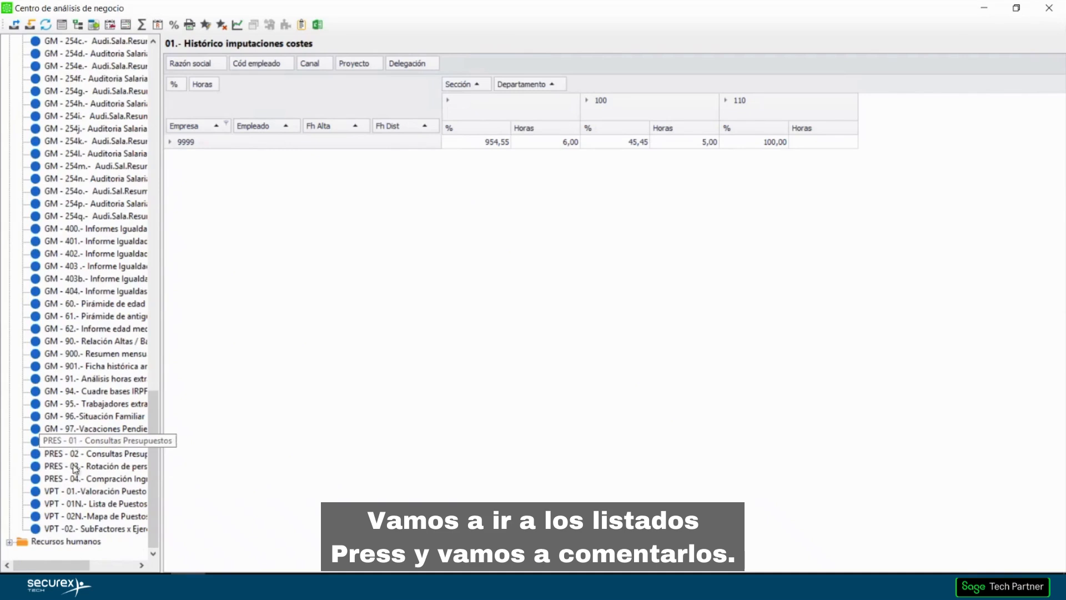
left_click(66, 446)
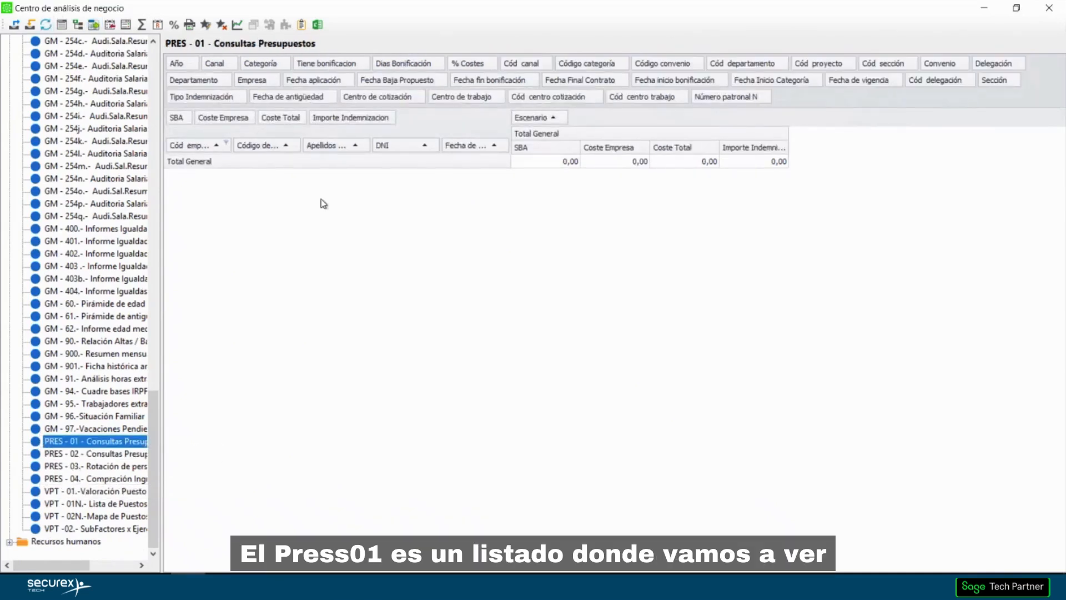
Set the company code filter of the budget report to show all companies.
left_click(226, 145)
left_click(225, 143)
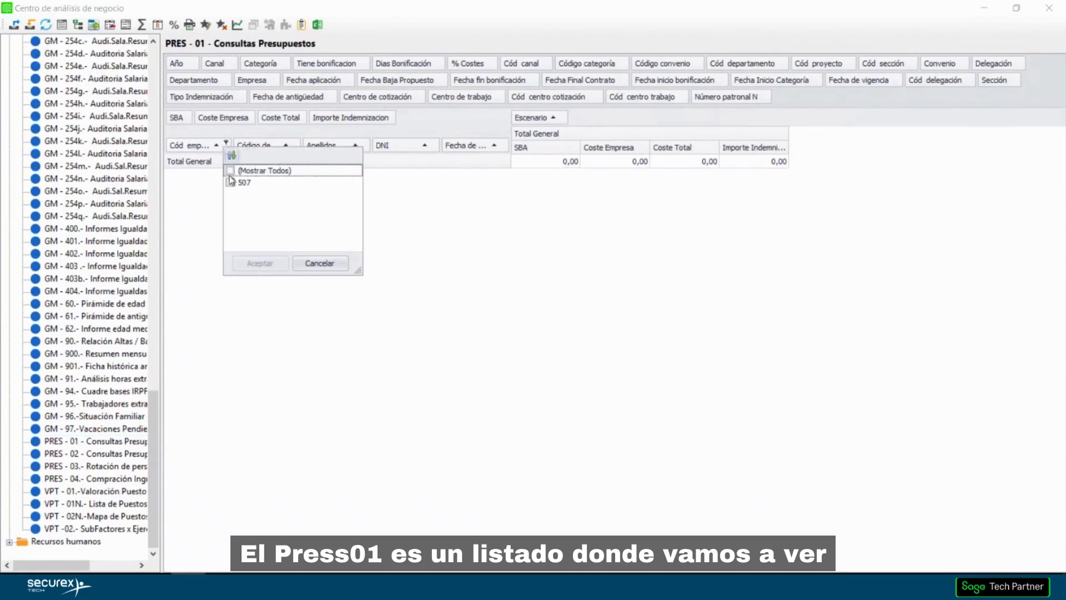
left_click(231, 170)
left_click(260, 262)
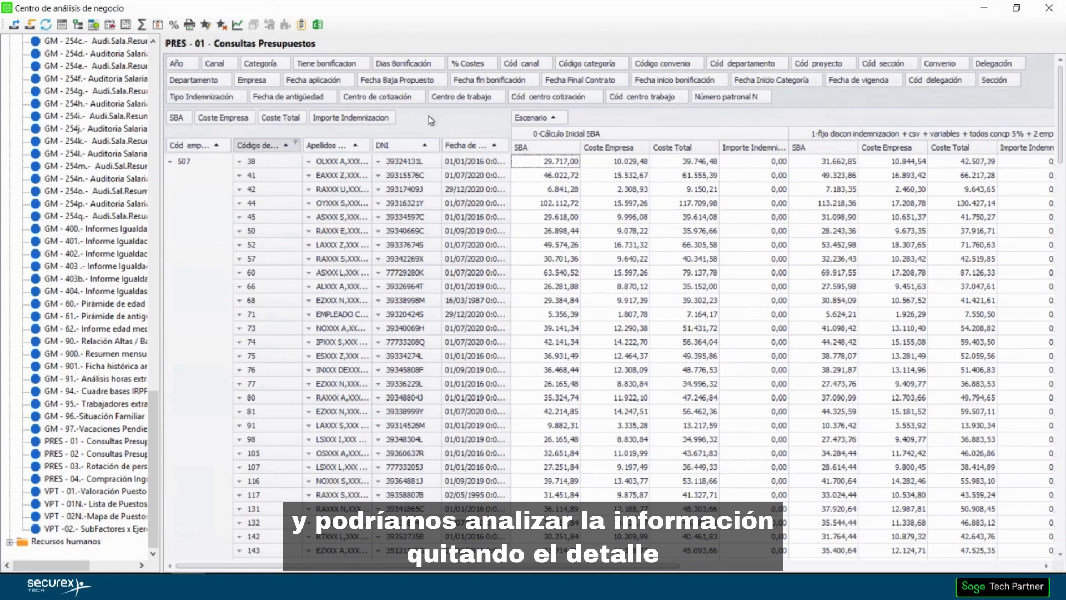
Take employee code, name, DNI and start date out of the report rows and group the rows by Categoría.
left_click_drag(278, 146, 810, 99)
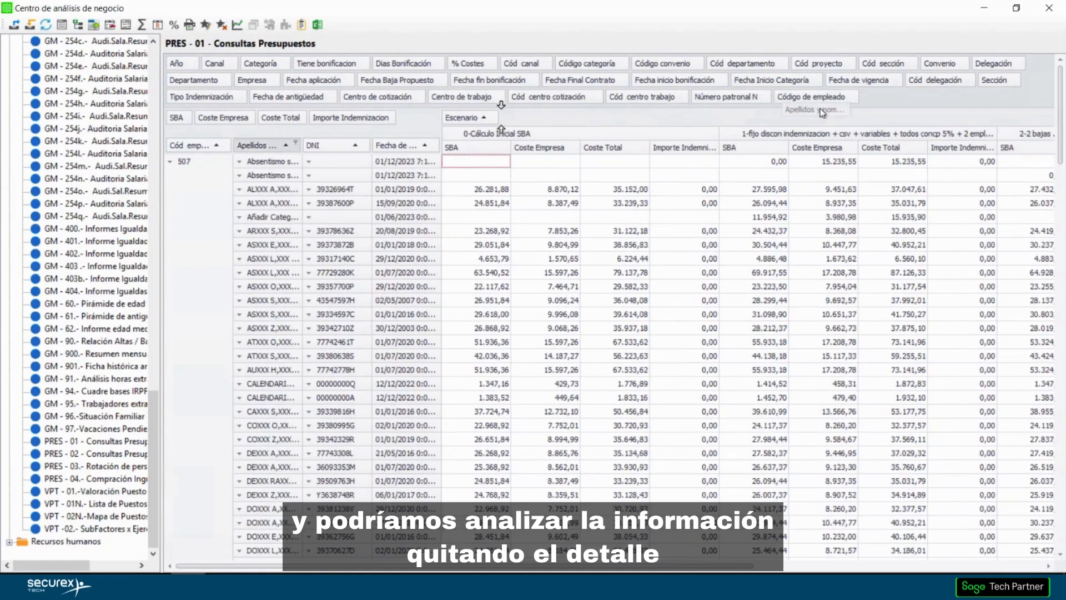
left_click_drag(266, 145, 894, 98)
left_click_drag(290, 149, 955, 99)
left_click_drag(279, 149, 999, 99)
left_click_drag(260, 66, 223, 148)
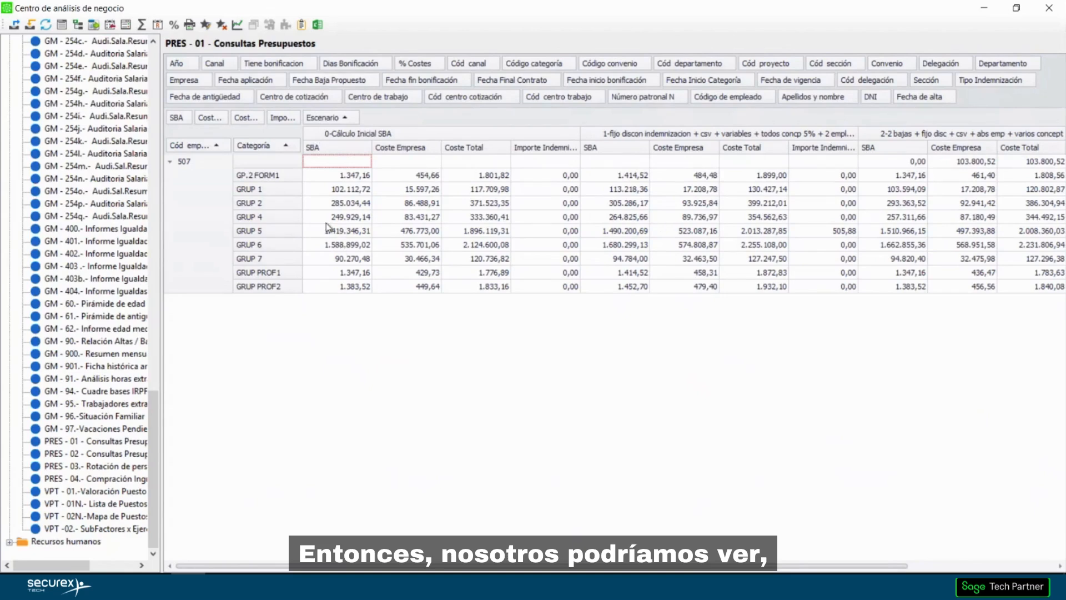
Compare the gross annual salary of GRUP 1 and GRUP 6 across the budget scenarios.
left_click(333, 190)
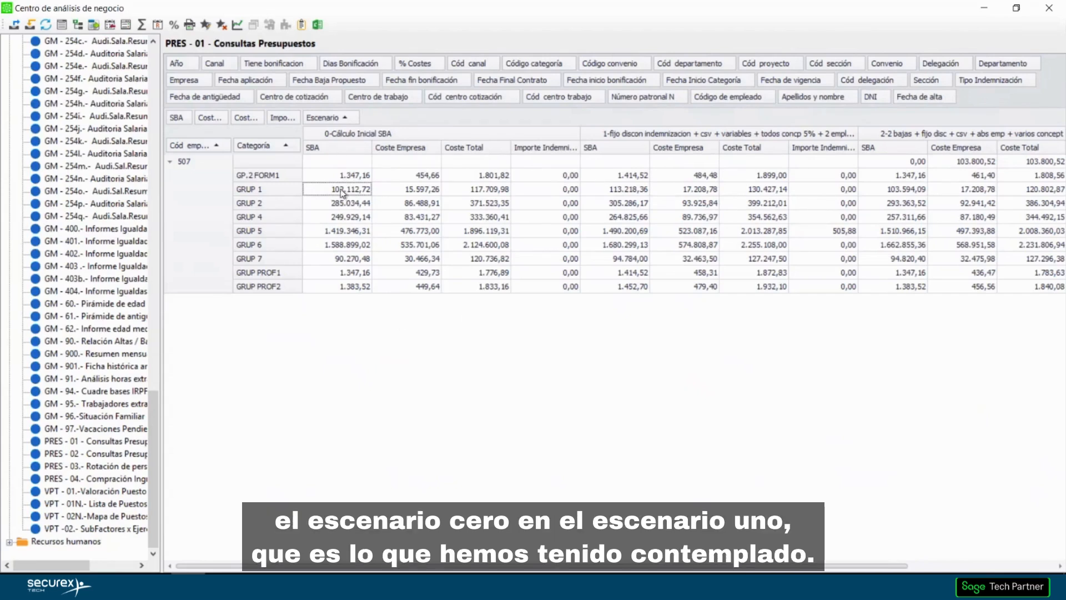
left_click(617, 190)
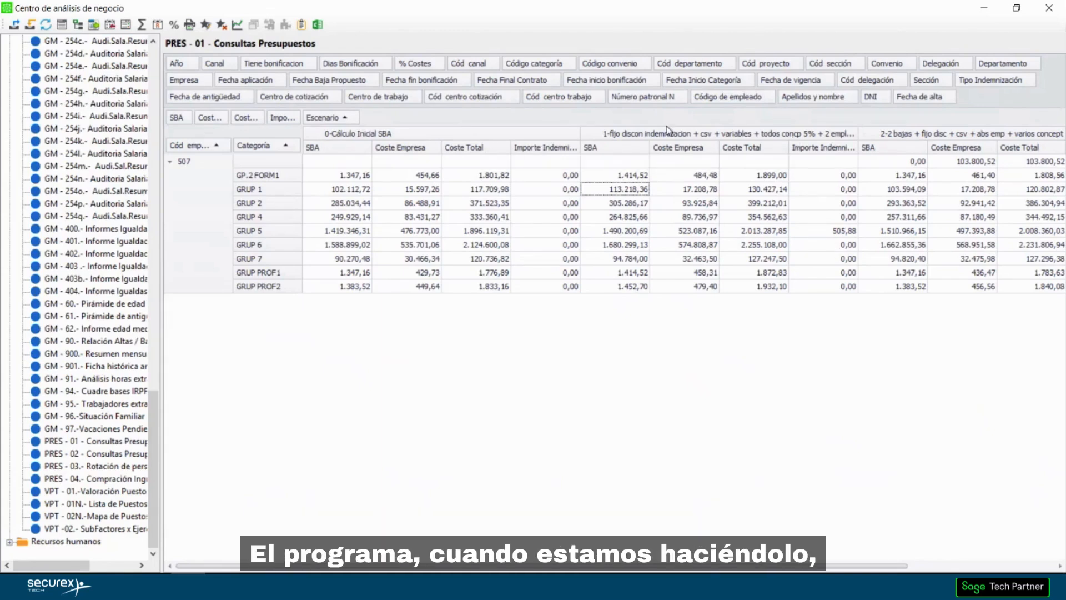
left_click(614, 248)
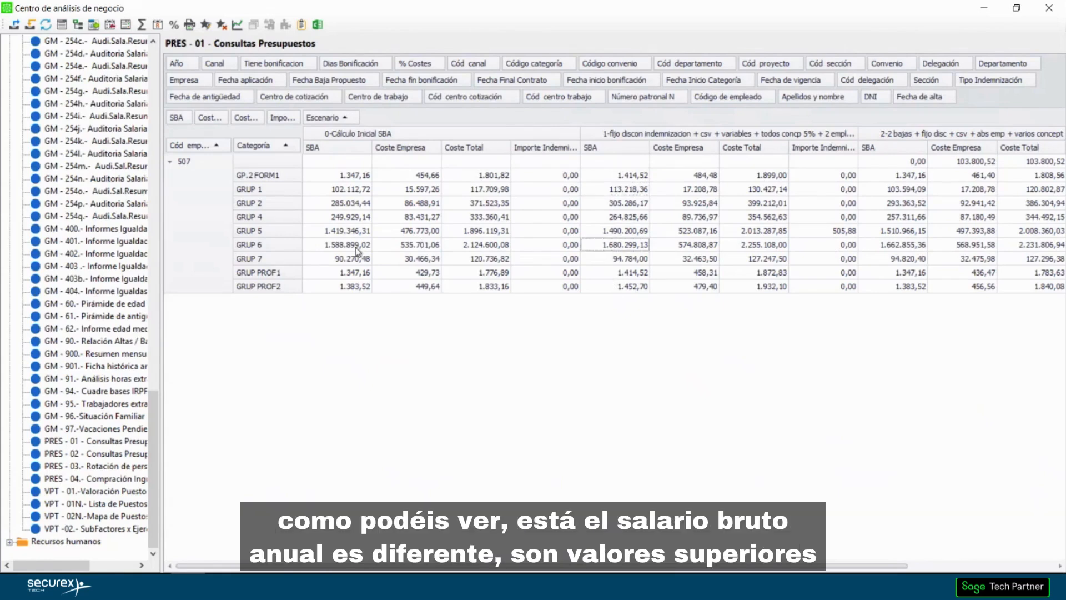
left_click(357, 248)
left_click(642, 248)
left_click(913, 248)
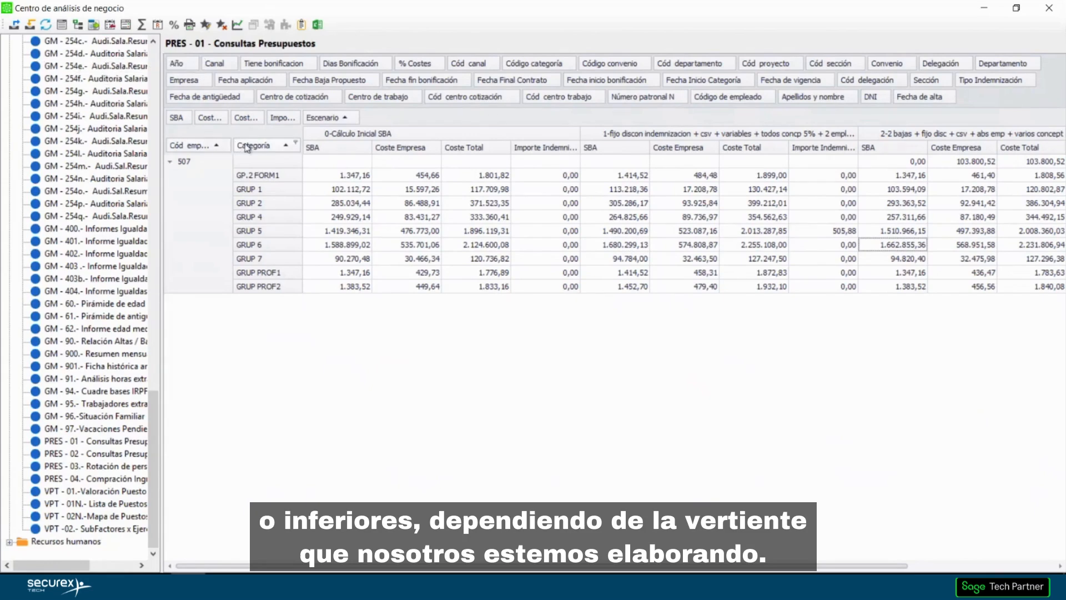
Replace Categoría with Código de empleado in the report rows and look through the employee list.
left_click_drag(247, 146, 980, 99)
left_click_drag(741, 98, 232, 150)
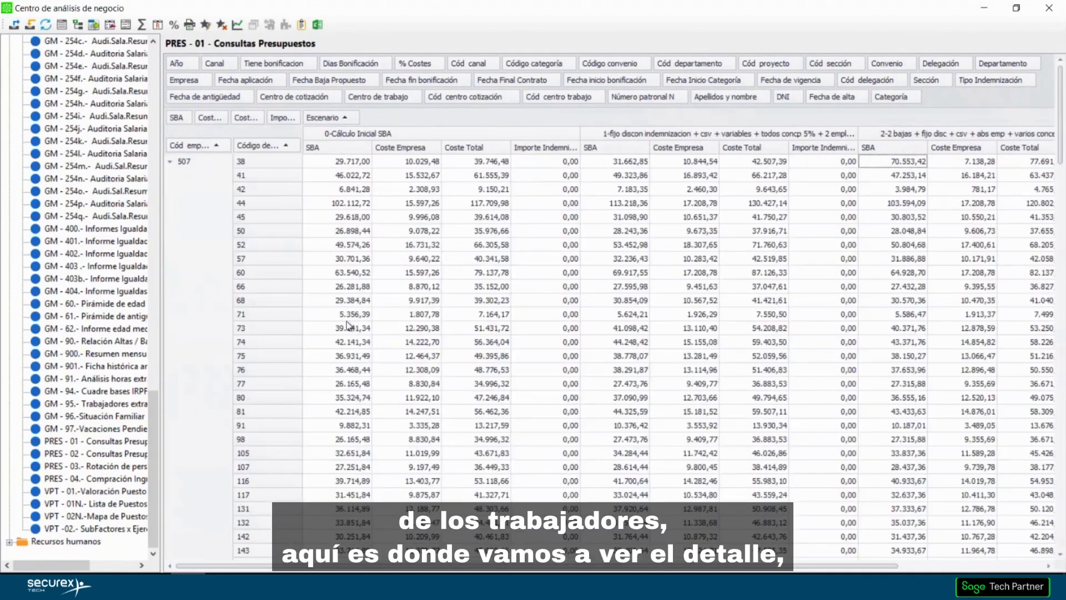
scroll(351, 317, "down", 3)
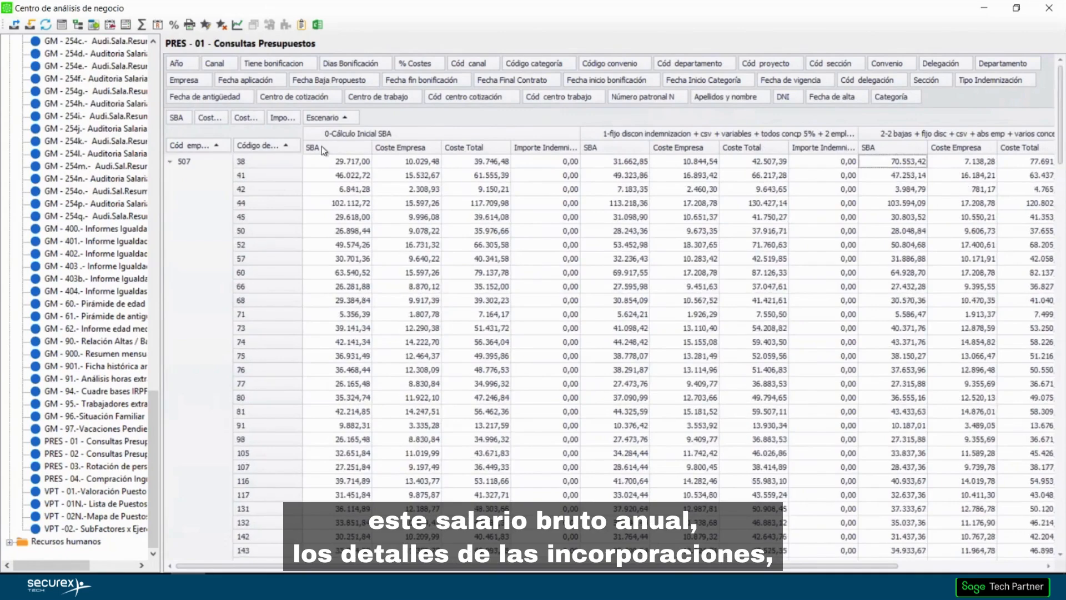
scroll(349, 297, "down", 15)
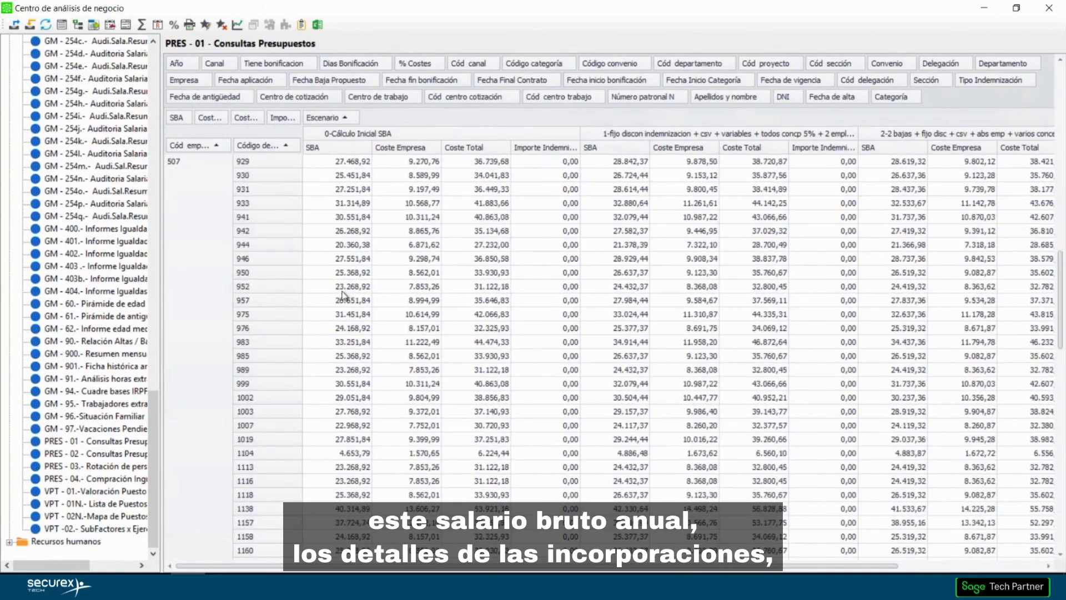
scroll(338, 288, "up", 15)
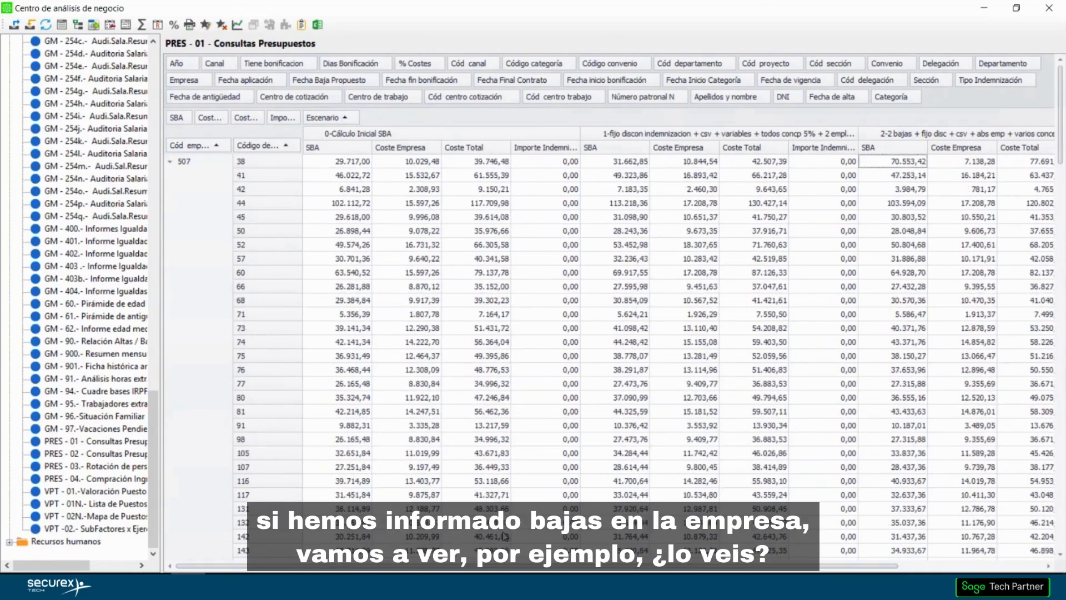
Examine the severance amounts and gross annual salaries of the first and third employees in scenarios 1 and 2.
left_click_drag(588, 567, 658, 568)
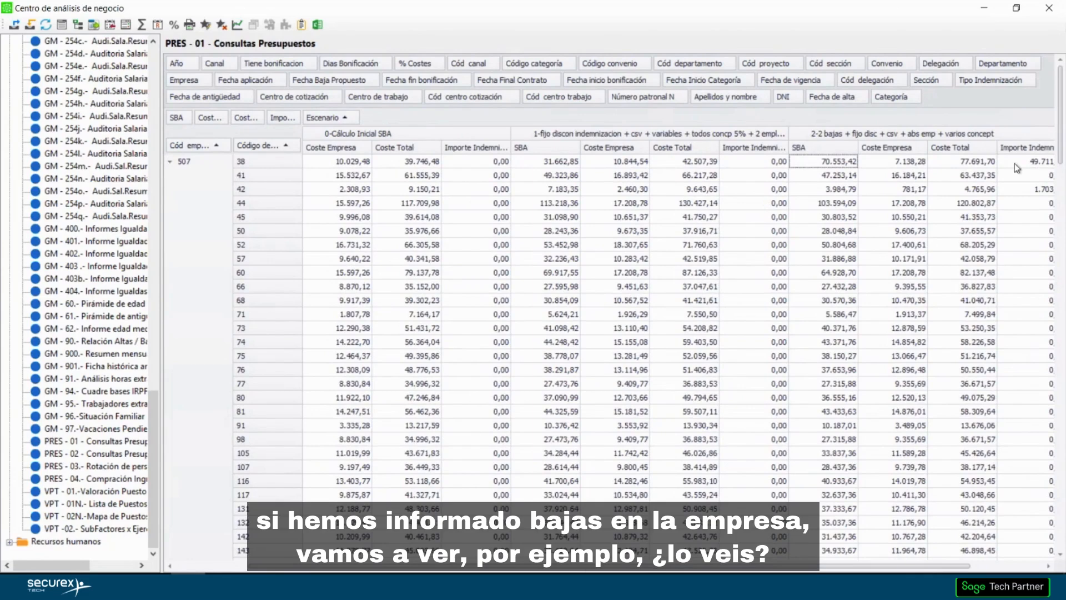
left_click(1013, 161)
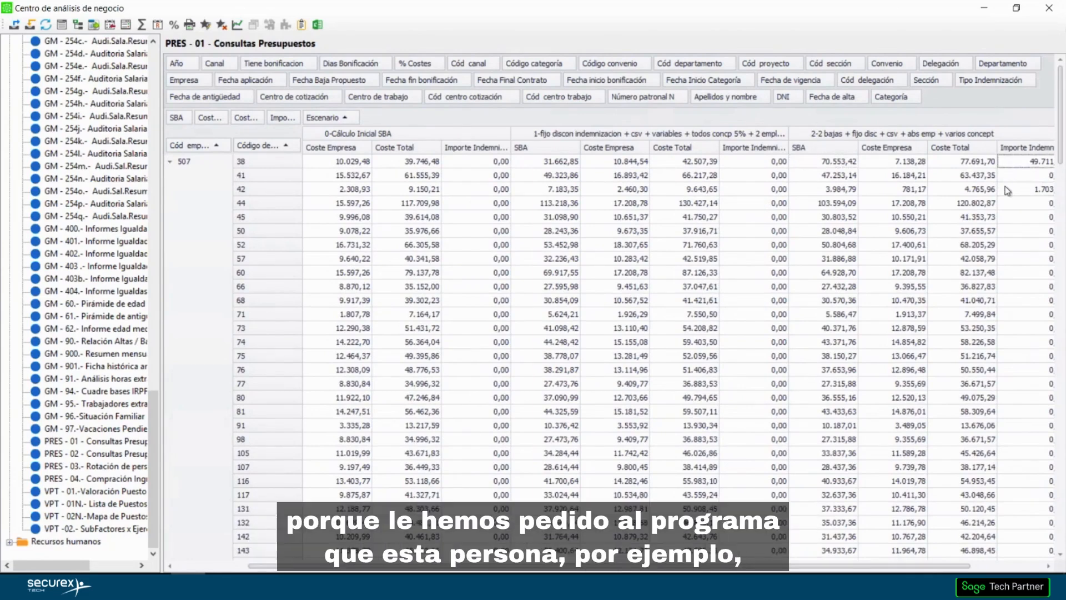
left_click(1007, 190)
left_click(529, 161)
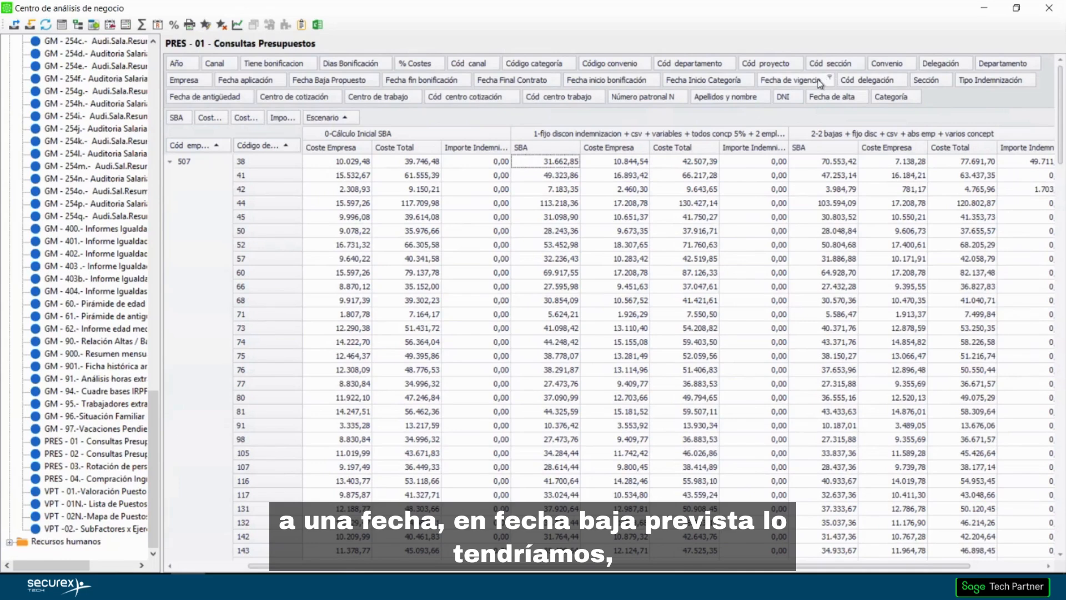
left_click(847, 167)
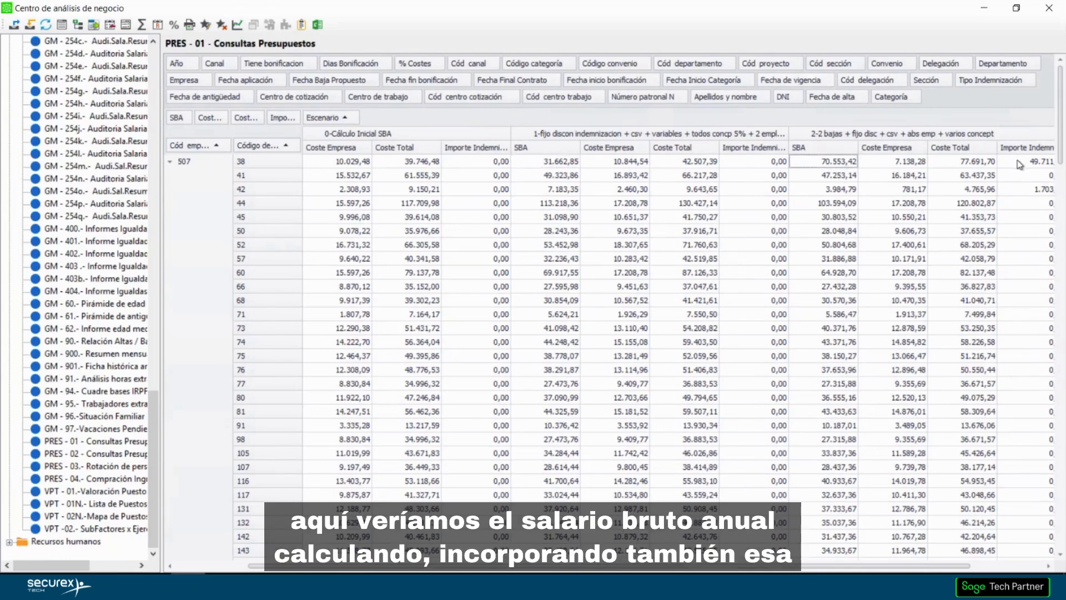
left_click(805, 189)
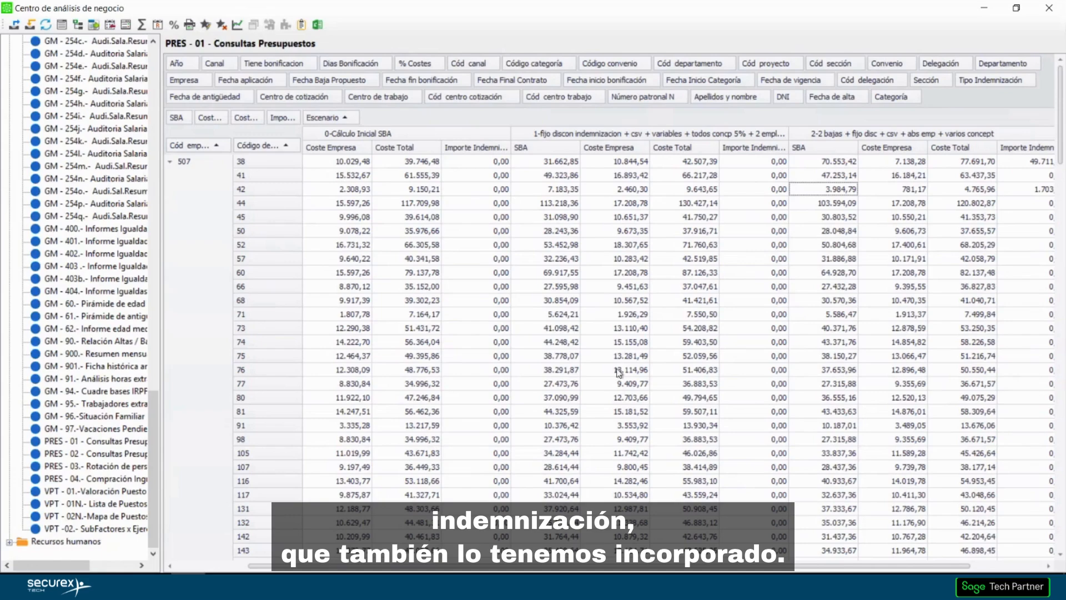
Find the fijo discontinuo employee near the end of the list and examine the costs in the 0-Cálculo Inicial SBA scenario.
scroll(572, 364, "down", 20)
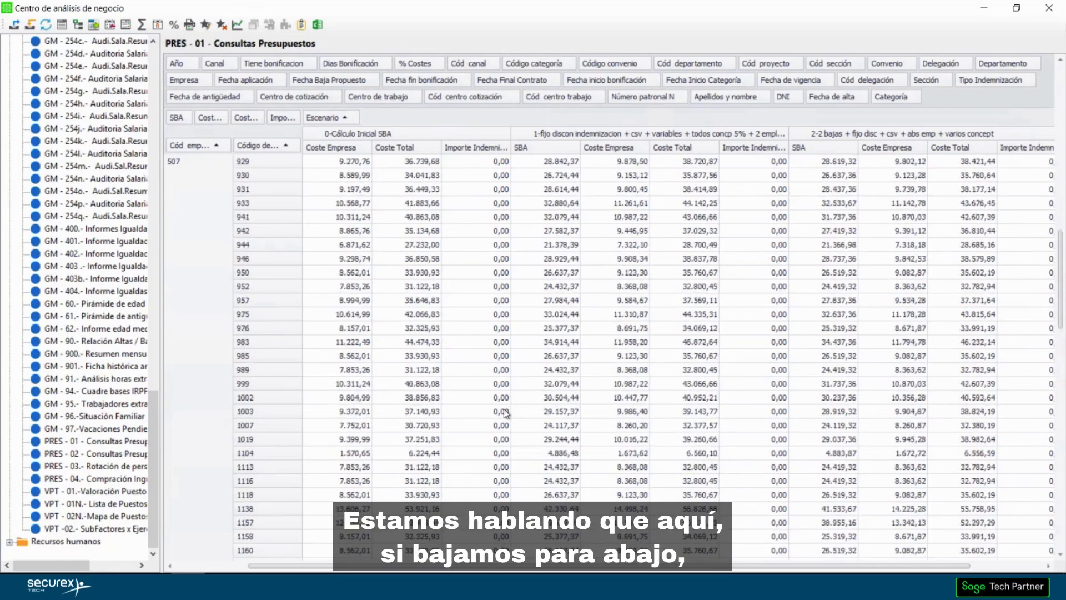
scroll(490, 418, "down", 15)
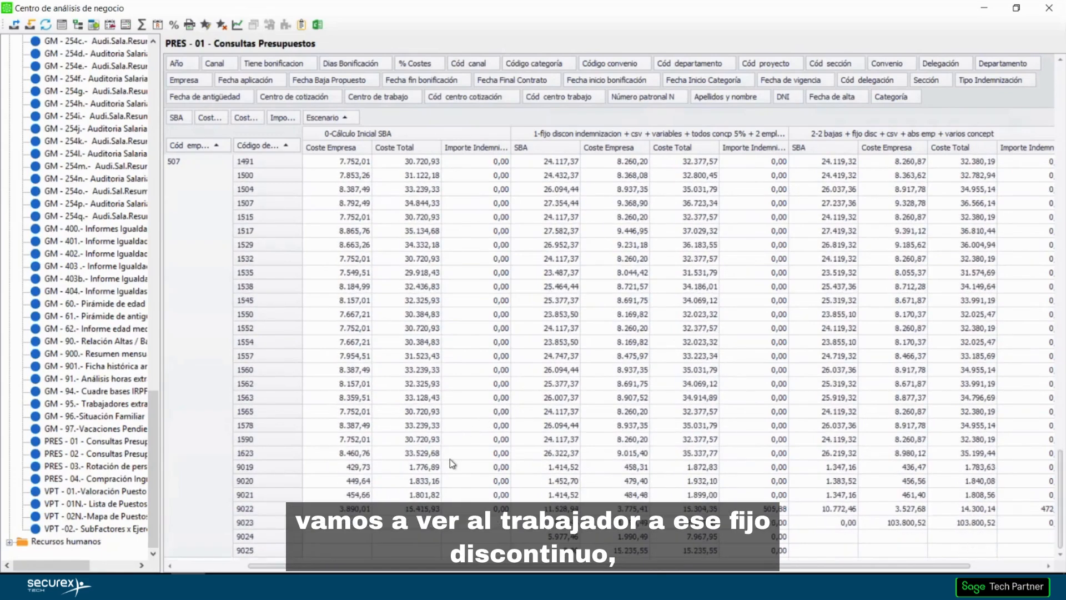
left_click(282, 510)
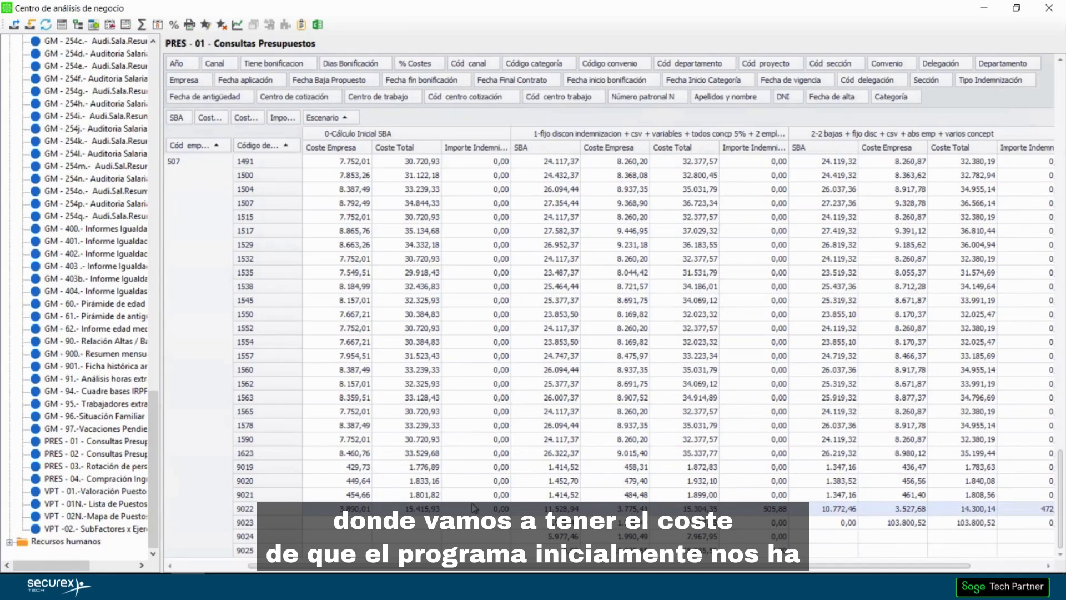
key("Left")
key("Left")
key("Left")
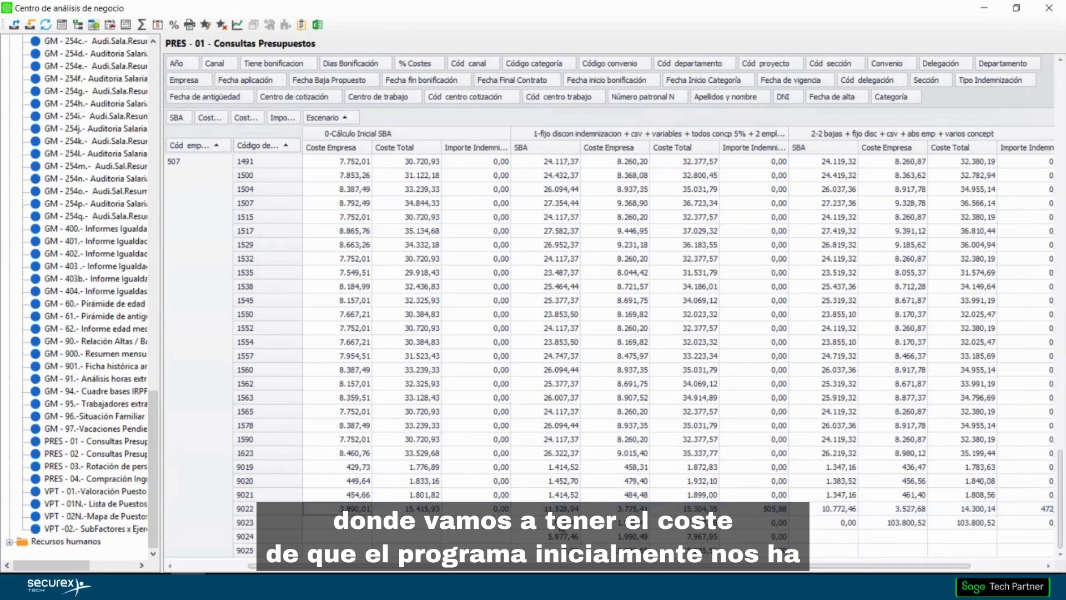
key("Left")
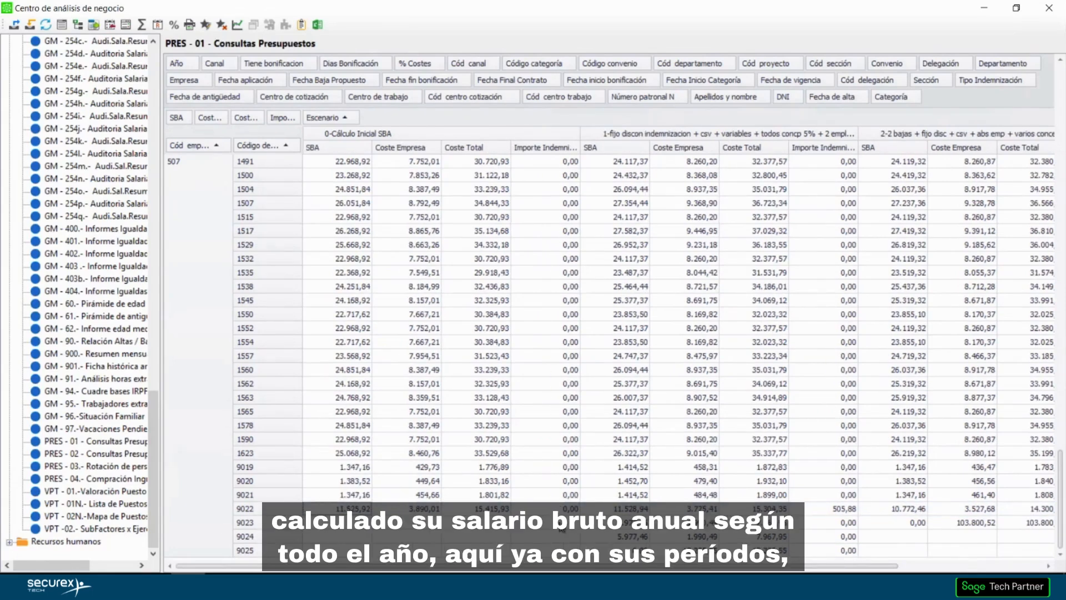
Compare the fijo discontinuo employee's gross salary, company cost, total cost and severance amount across scenarios 1 and 2.
key("Right")
key("Right")
key("Right")
key("Right")
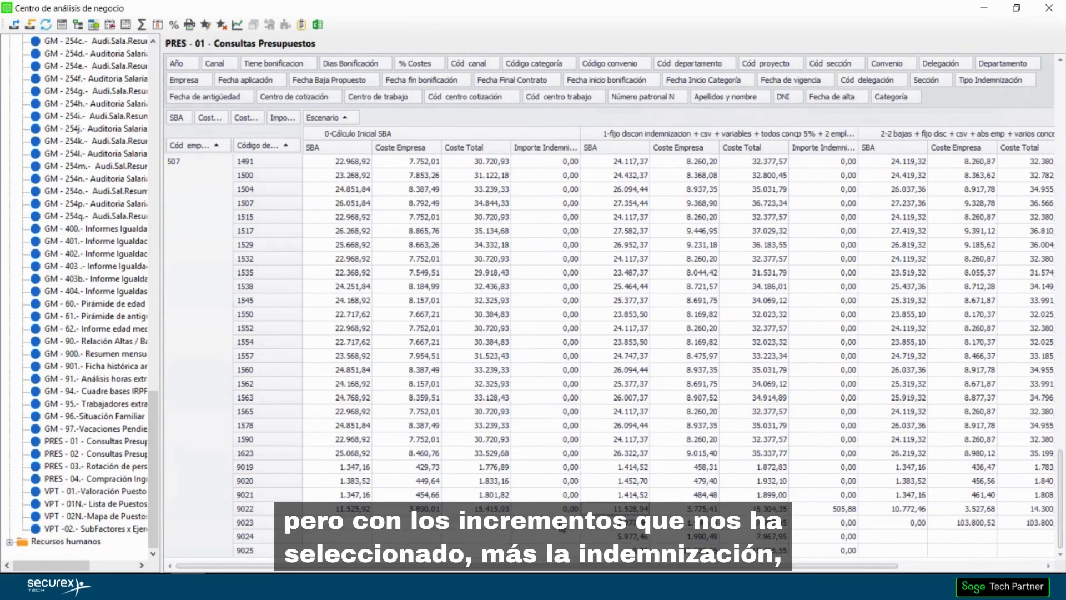
key("Right")
key("Right")
key("Right")
key("Right")
key("Right")
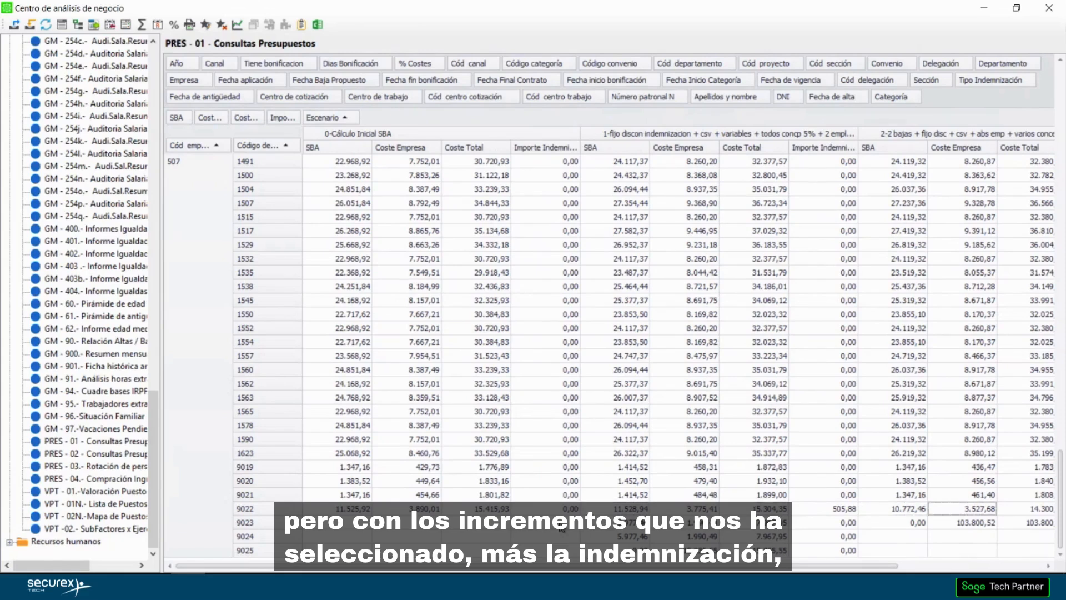
key("Right")
key("Right")
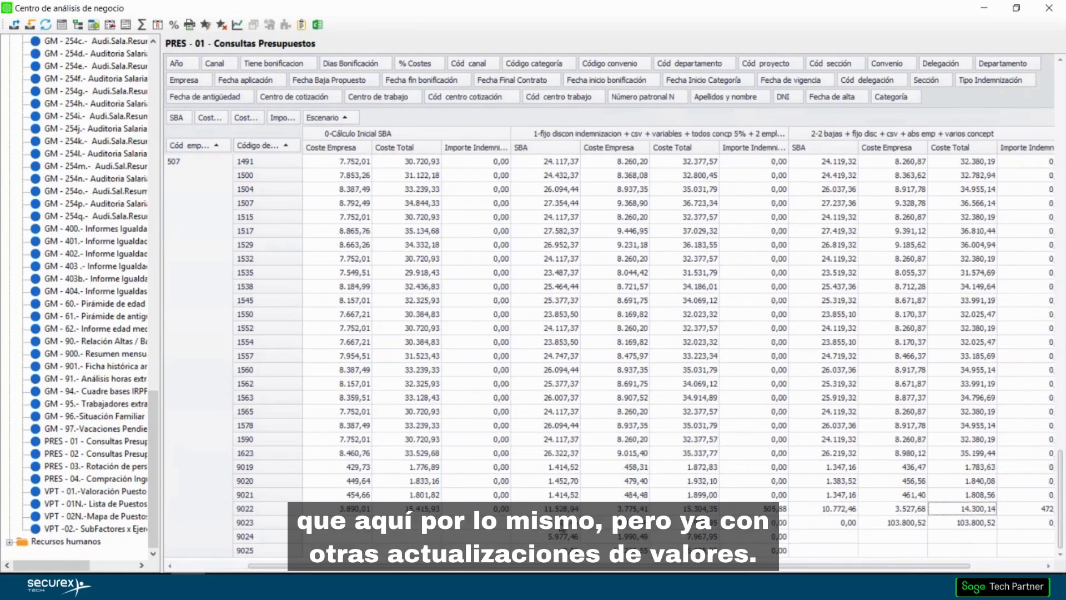
key("Left")
key("Left")
key("Left")
key("Left")
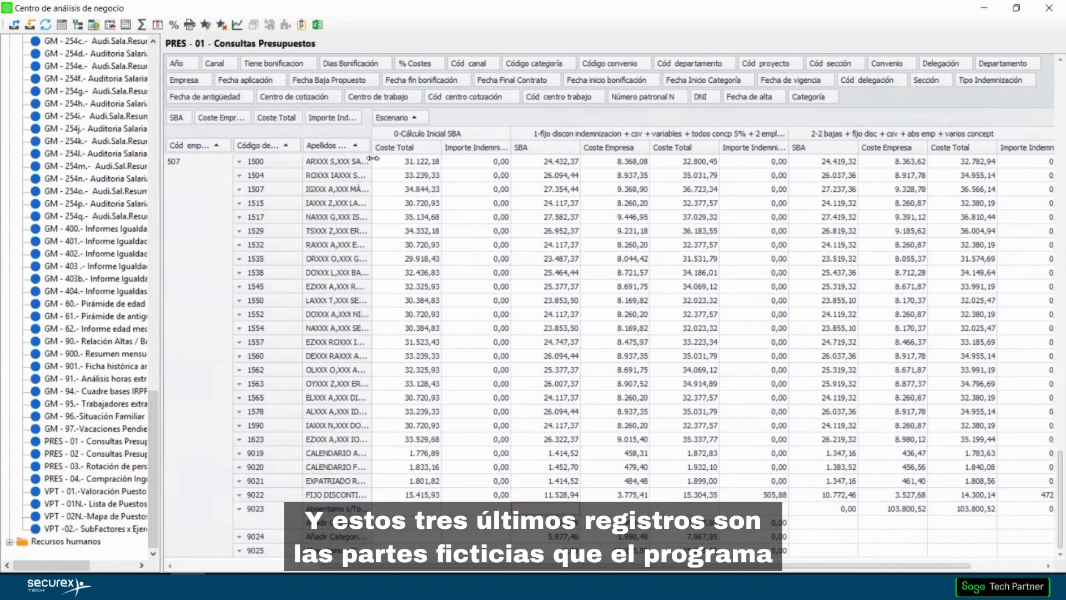
Add Apellidos y nombre to the report rows, widen its column, and examine the fictitious absenteeism and added-category records in scenarios 1 and 2.
left_click_drag(372, 162, 427, 166)
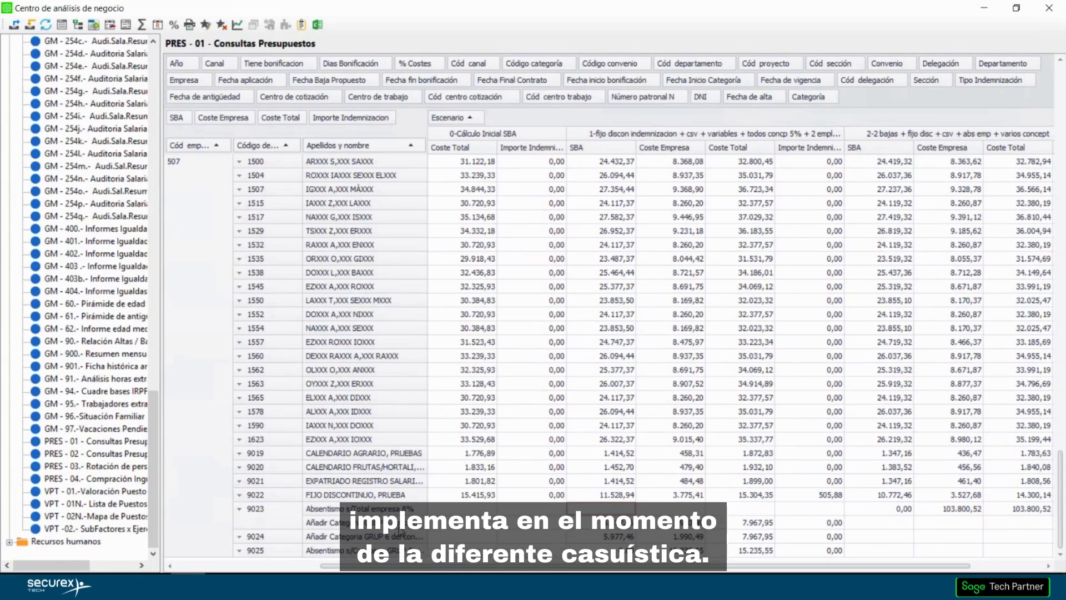
left_click(603, 524)
left_click(590, 538)
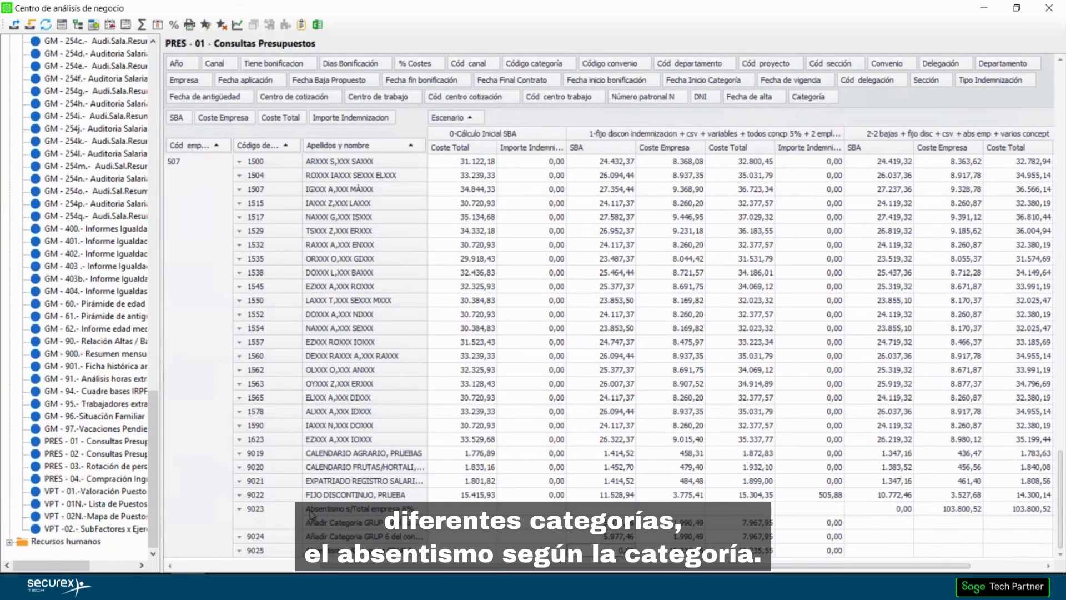
scroll(649, 567, "right", 1)
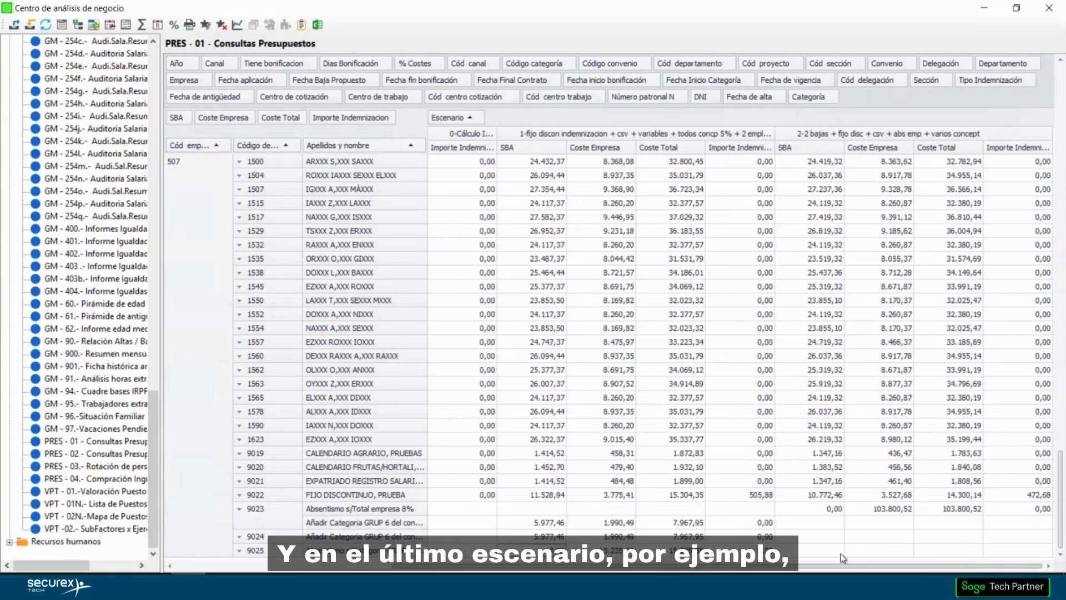
left_click(859, 513)
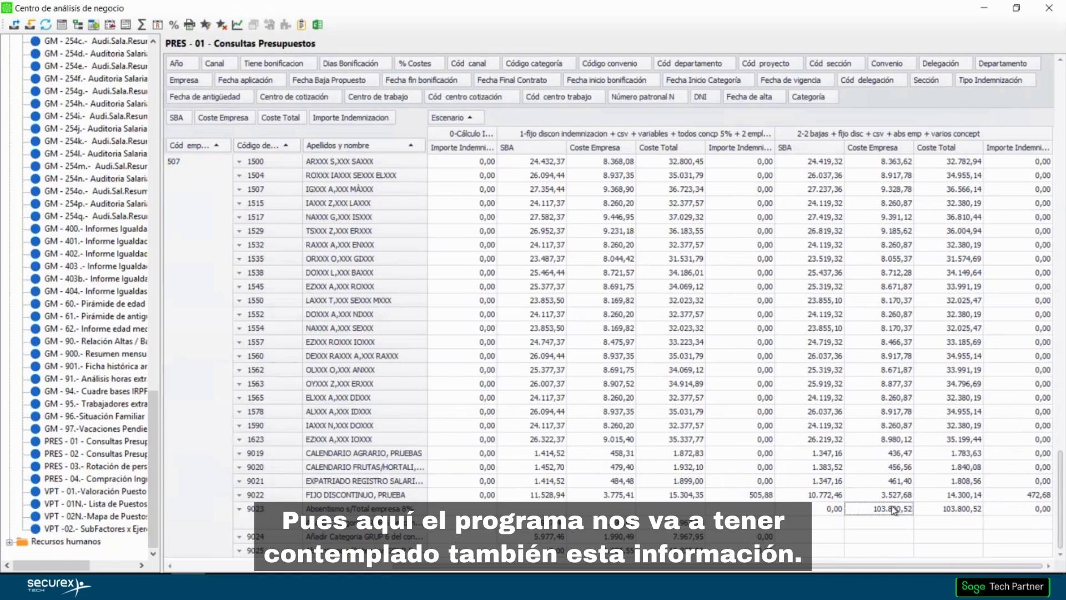
scroll(822, 433, "up", 4)
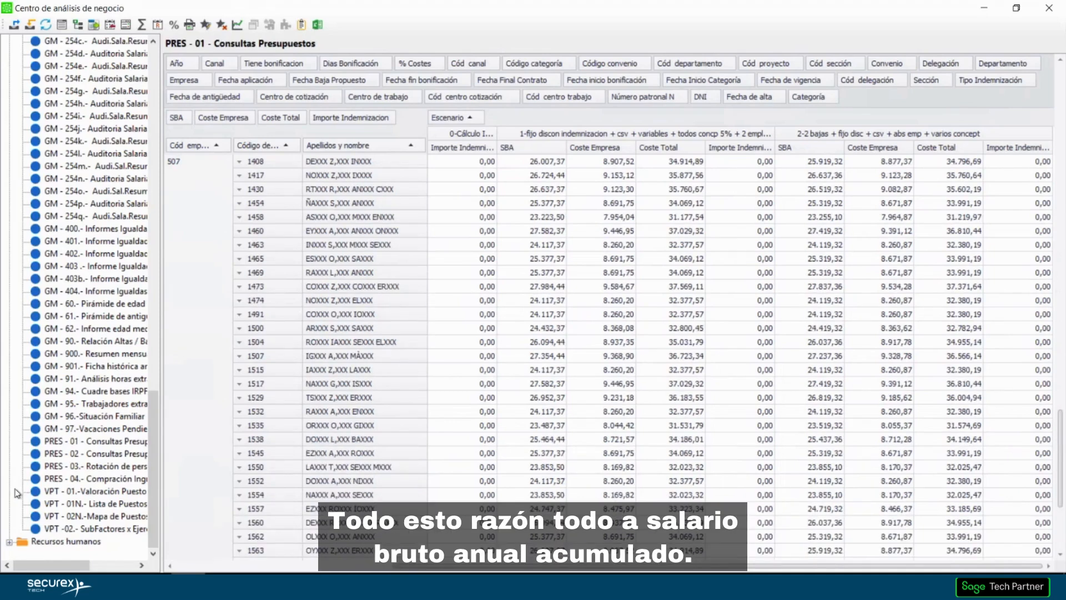
Open the report PRES - 02 - Consultas Presupuestos Desglosado and include company 507 in its company code filter.
left_click(111, 456)
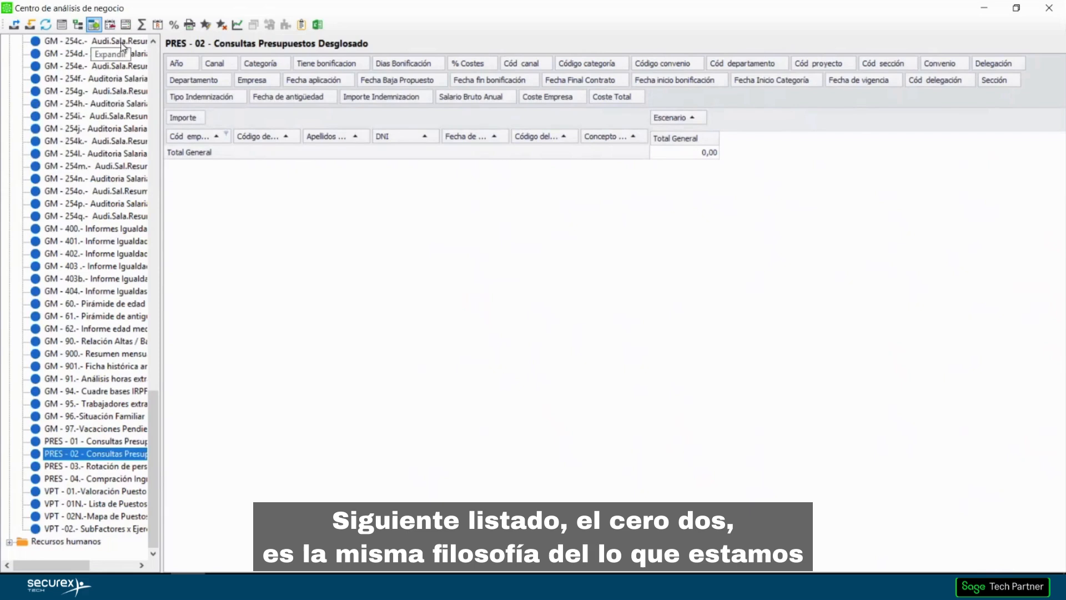
left_click(227, 135)
left_click(230, 173)
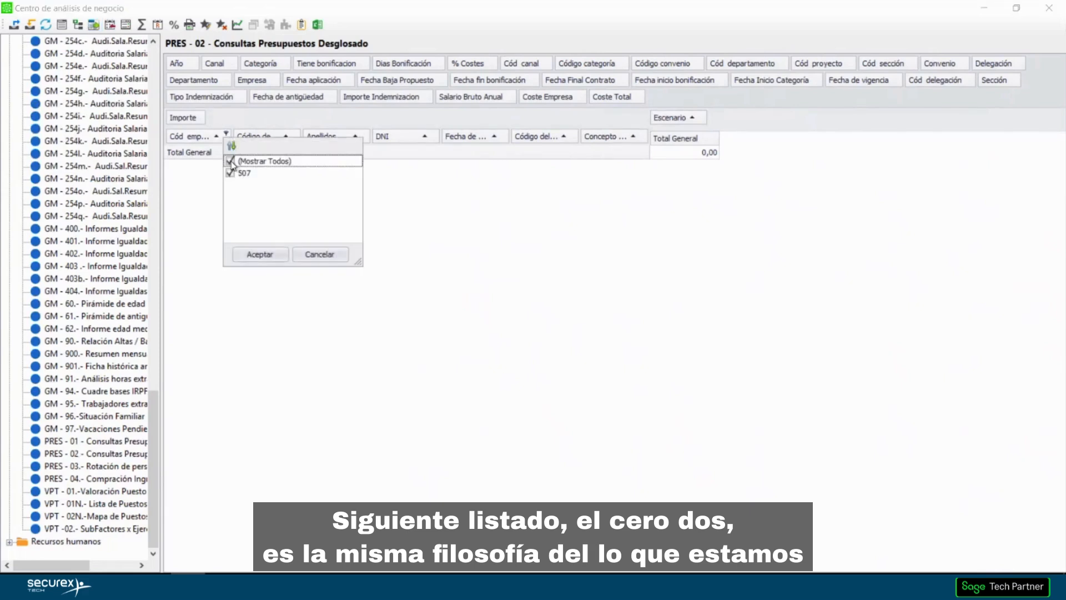
left_click(260, 254)
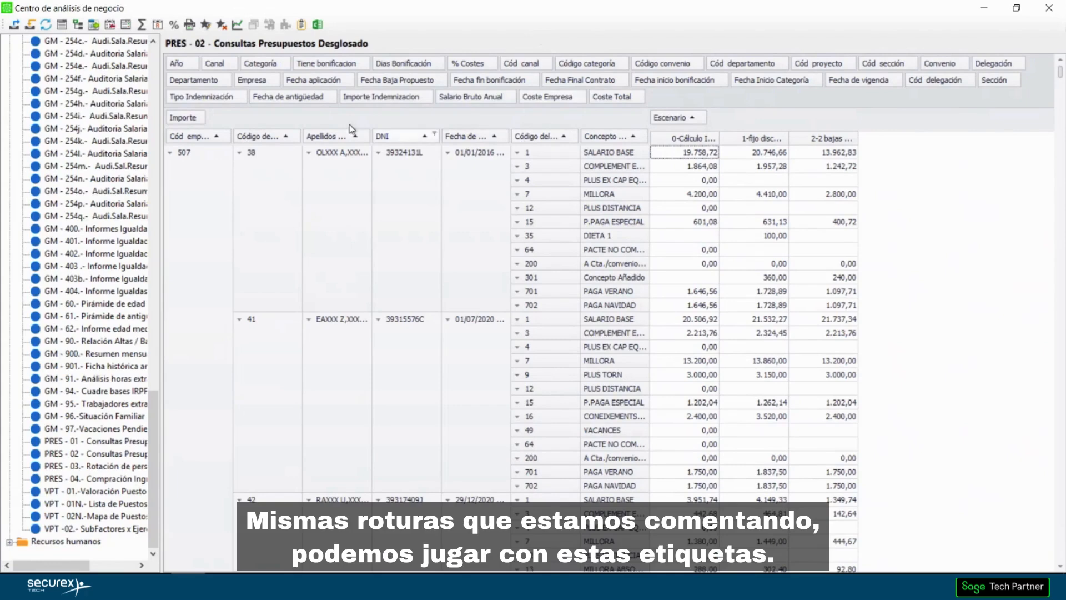
Try breaking down the report rows by Salario Bruto Anual.
left_click_drag(489, 101, 551, 158)
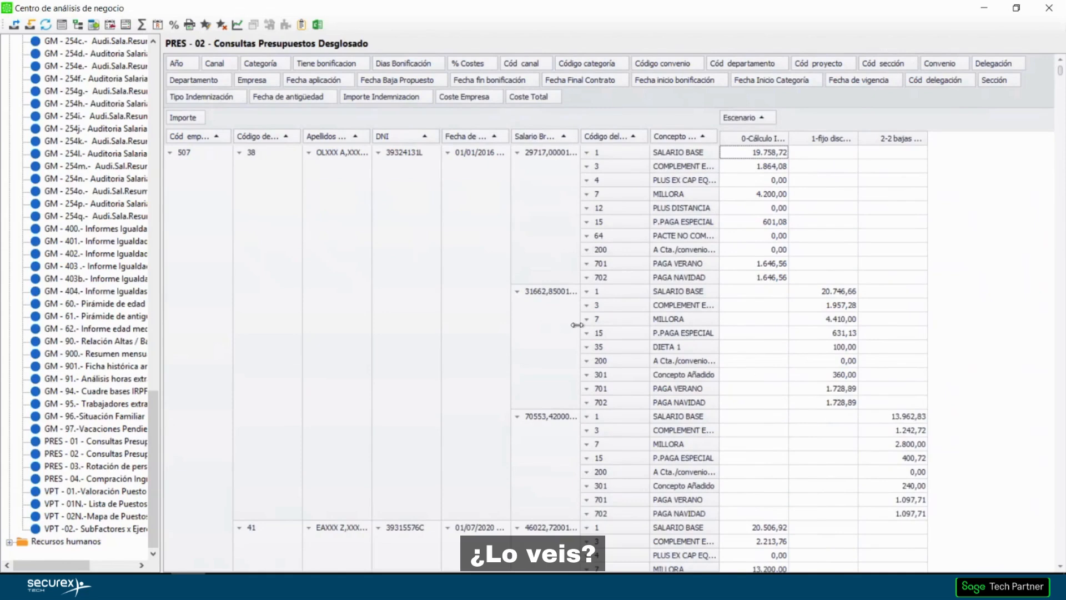
left_click_drag(531, 139, 620, 97)
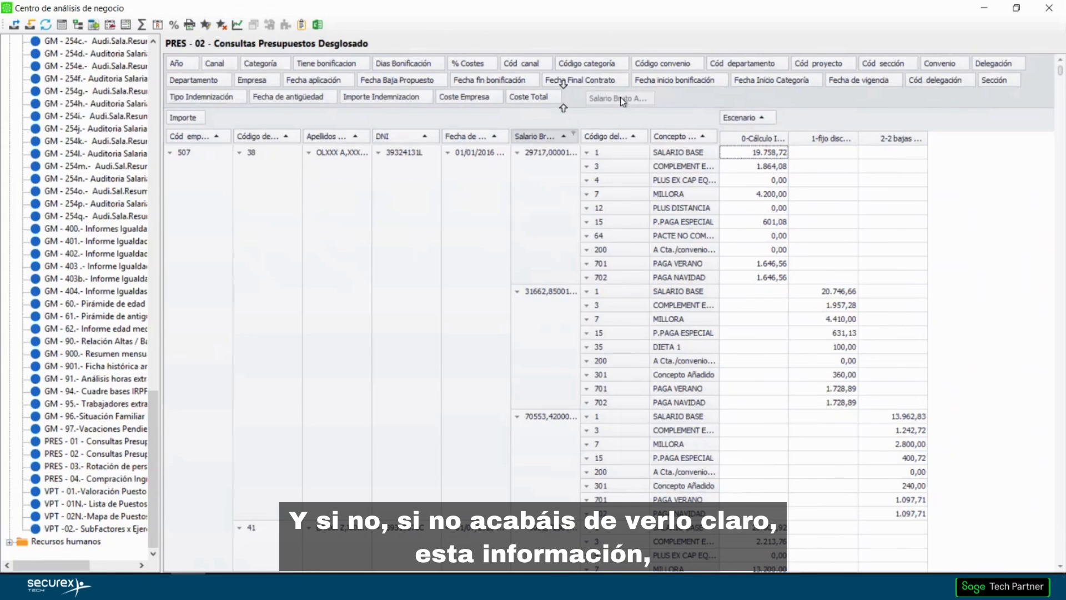
Take Código del concepto and Concepto largo out of the report rows and look through the employee amounts per scenario.
left_click_drag(553, 145, 793, 98)
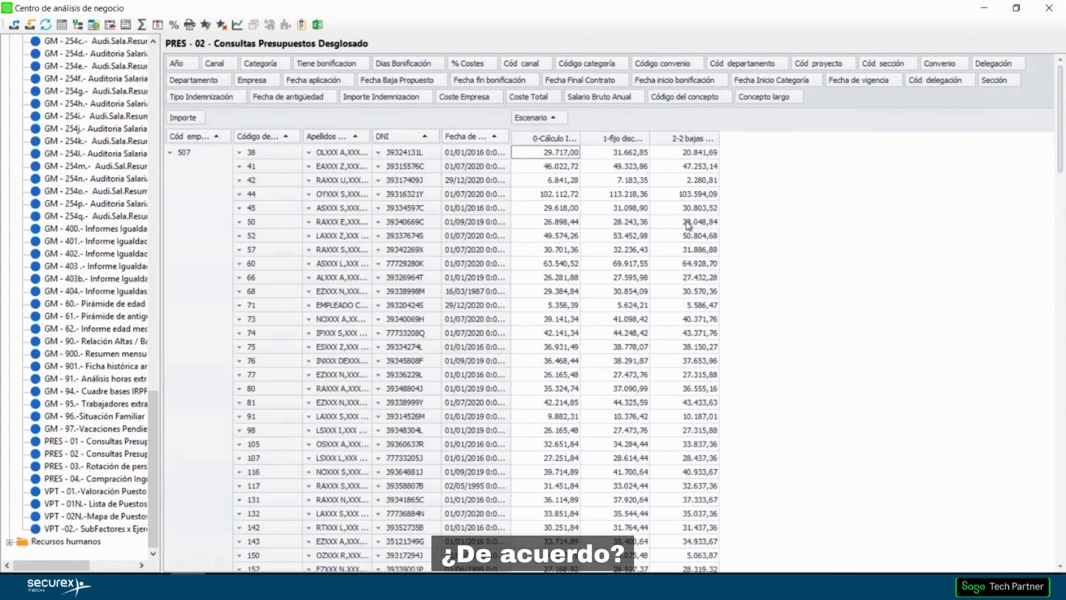
scroll(489, 401, "down", 1)
scroll(490, 401, "down", 15)
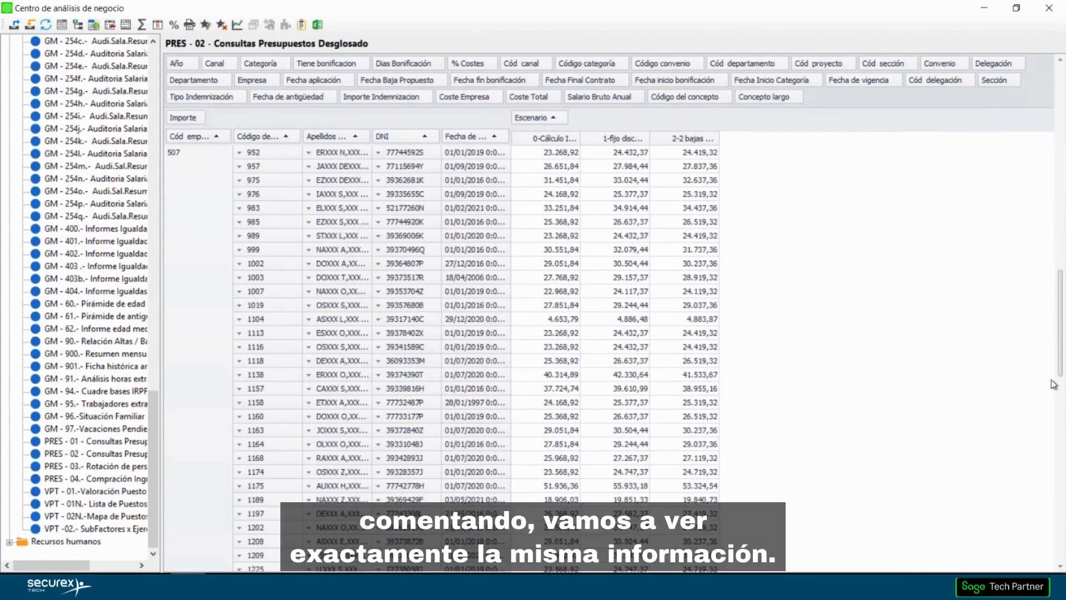
left_click(1058, 555)
left_click(1057, 556)
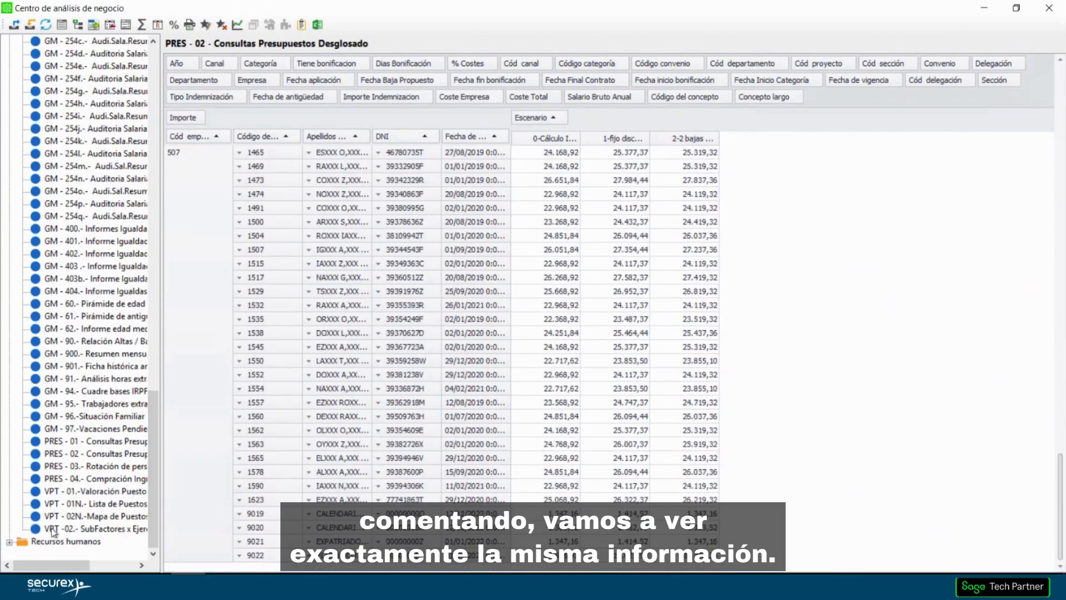
Open the report PRES - 03.- Rotación de personal Con Presupuestos, expand 2023 by month, and move Periodo into the rows.
left_click(91, 470)
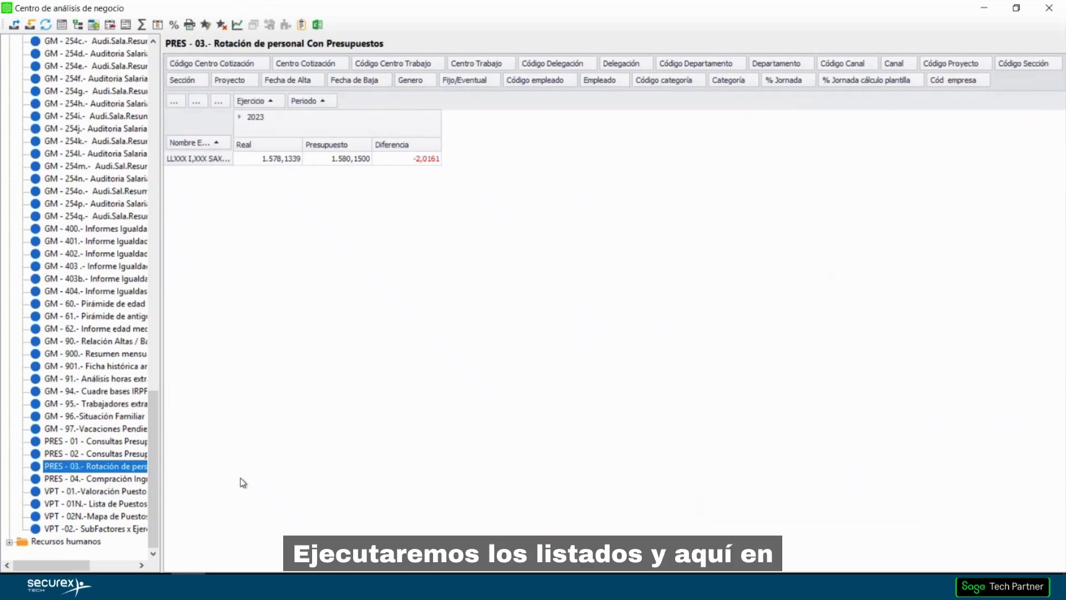
left_click(93, 26)
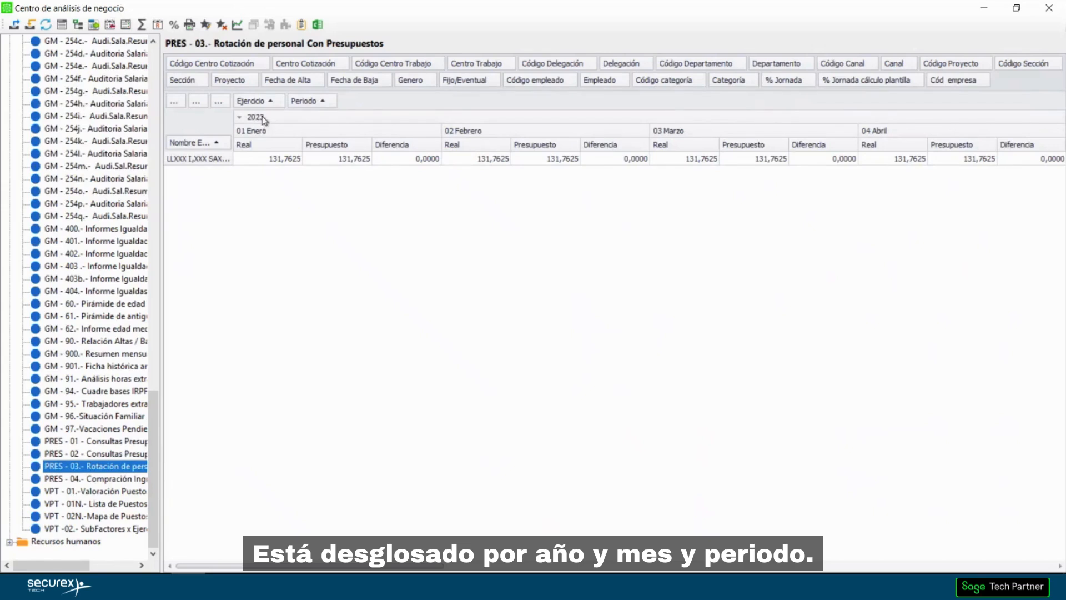
left_click_drag(304, 102, 245, 139)
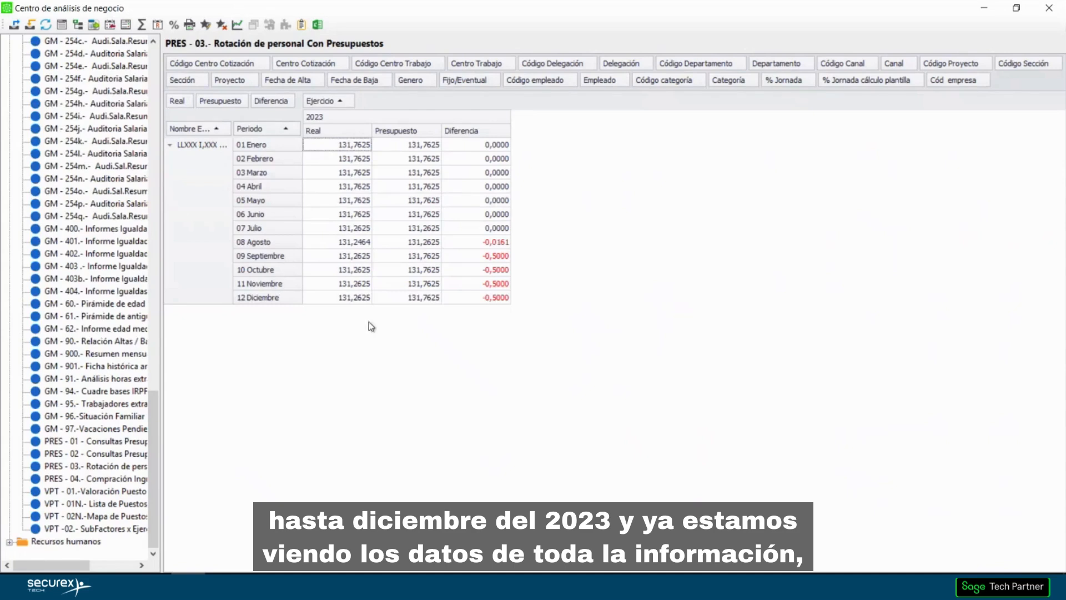
Compare the monthly Real and Presupuesto headcounts for 2023 and check the September difference.
left_click(329, 135)
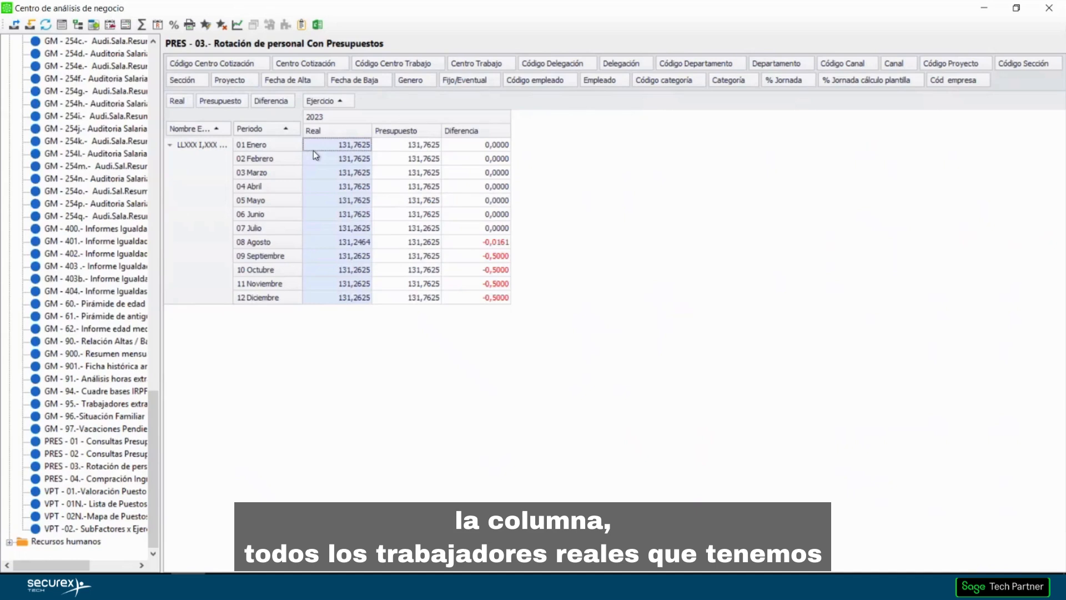
left_click(386, 129)
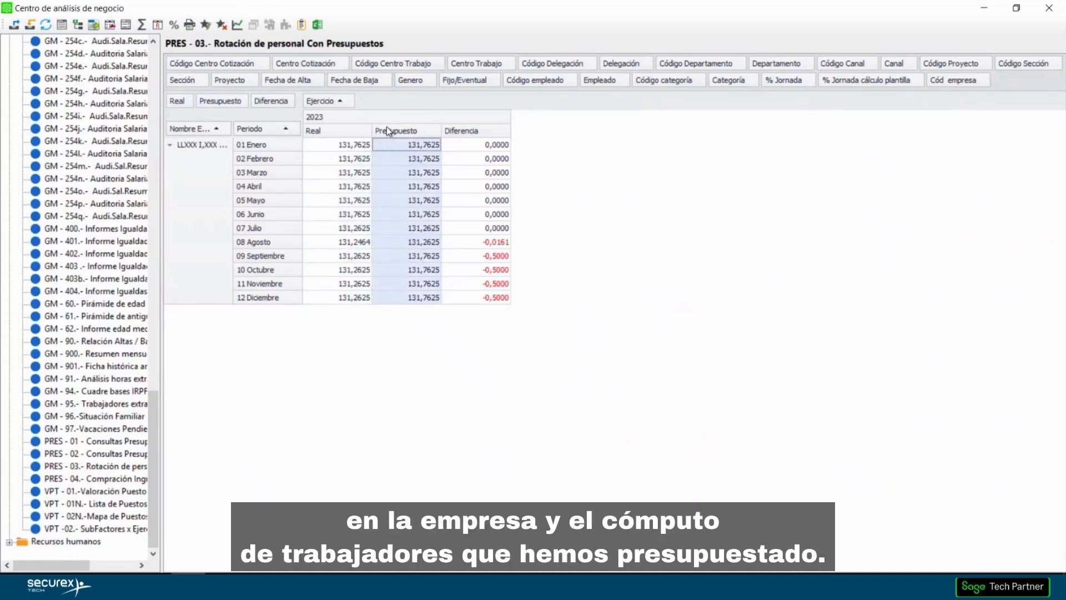
left_click(468, 258)
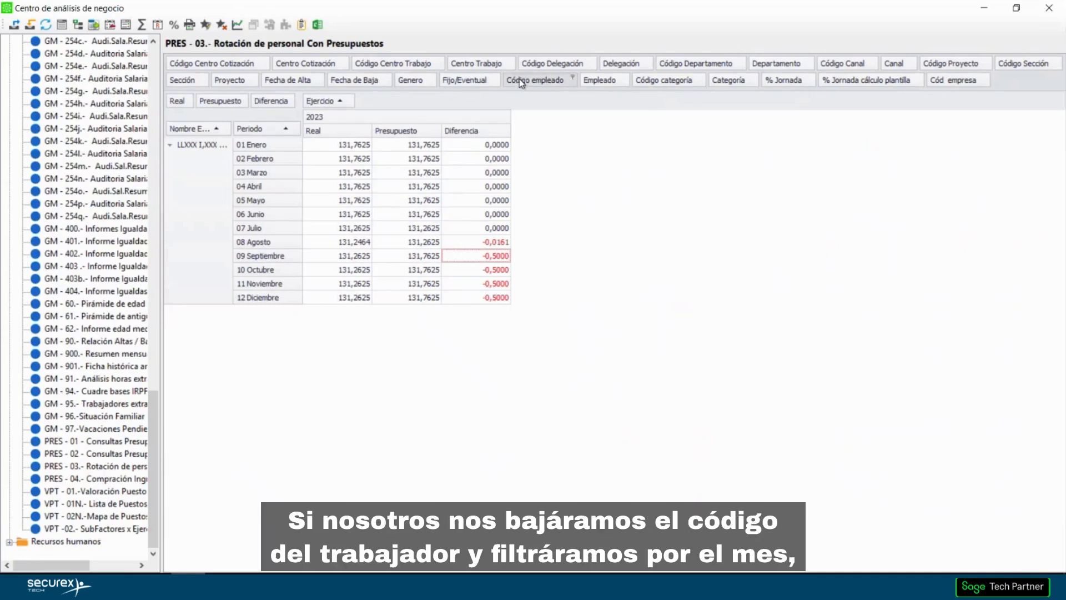
Add Código empleado to the report rows and filter Periodo to 12 Diciembre only.
left_click_drag(521, 83, 311, 129)
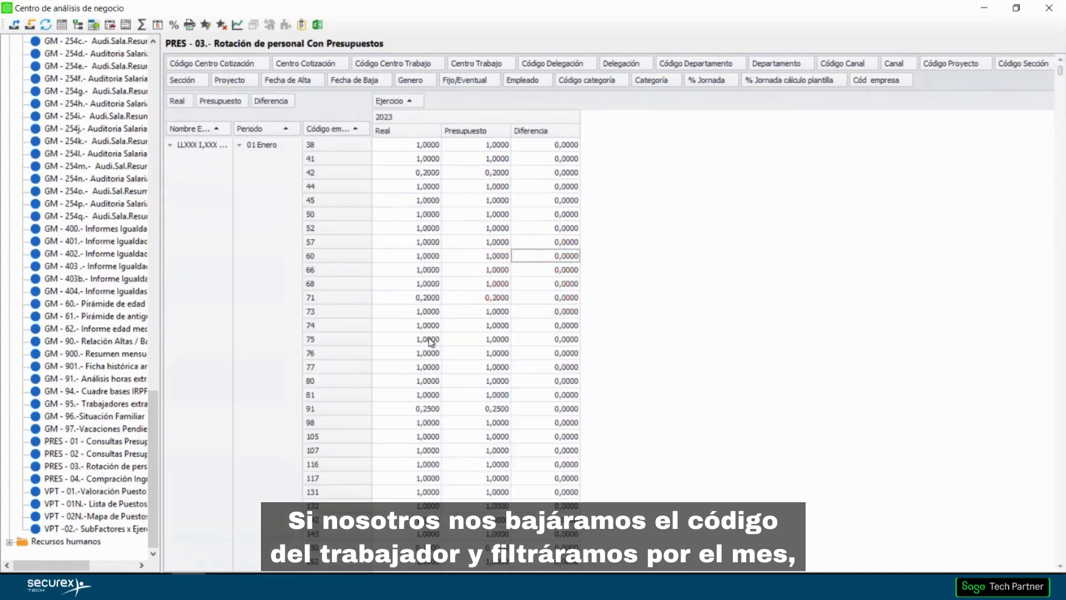
left_click(295, 126)
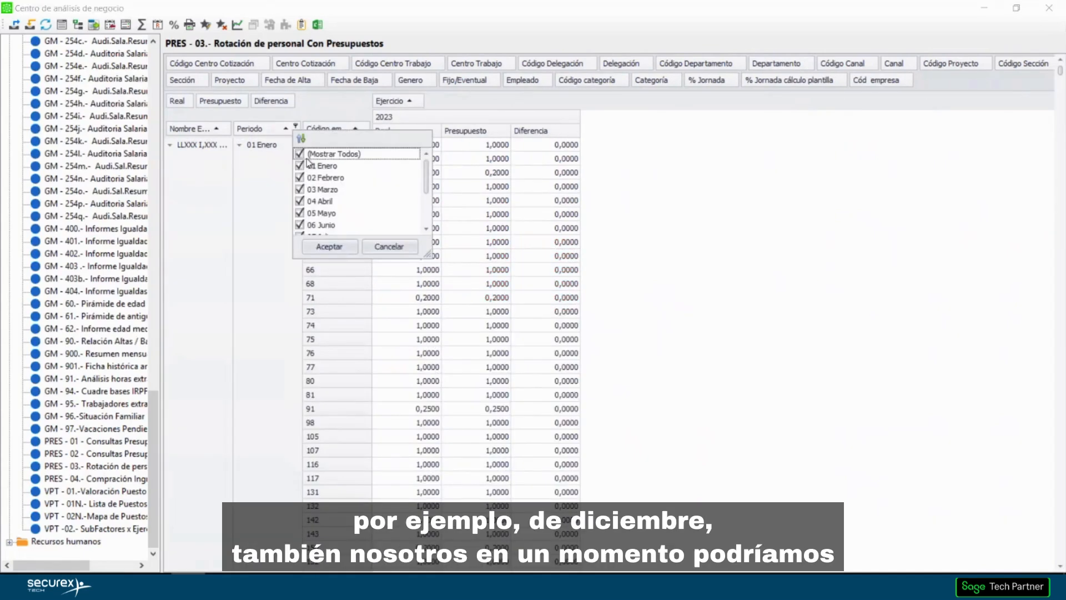
left_click(305, 156)
scroll(333, 205, "down", 2)
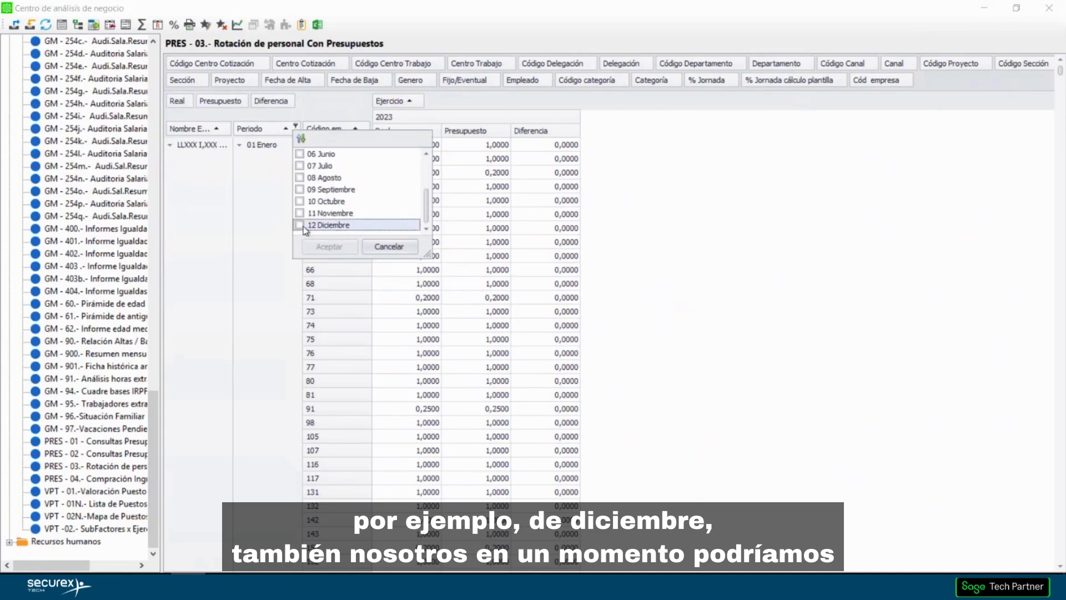
left_click(327, 246)
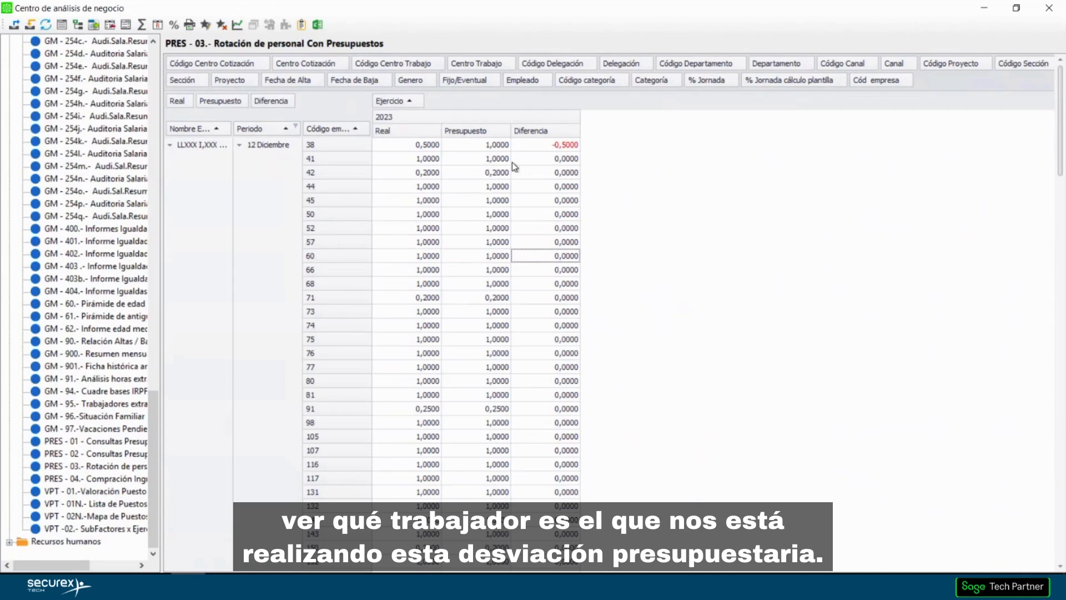
Check the first employee's budgeted and real December values and look through the other employees' differences.
left_click(463, 145)
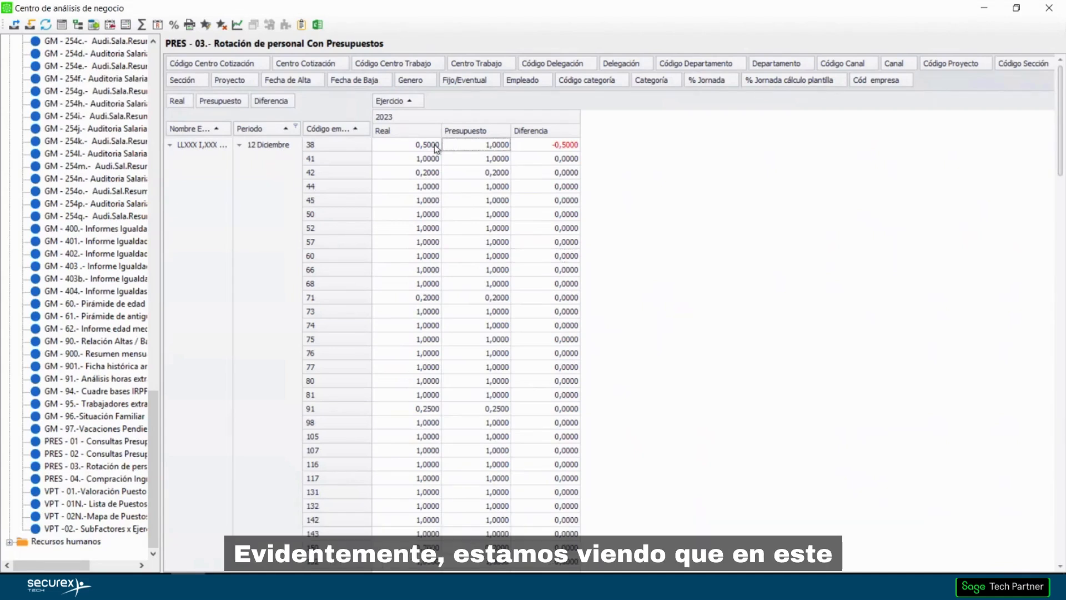
left_click(426, 147)
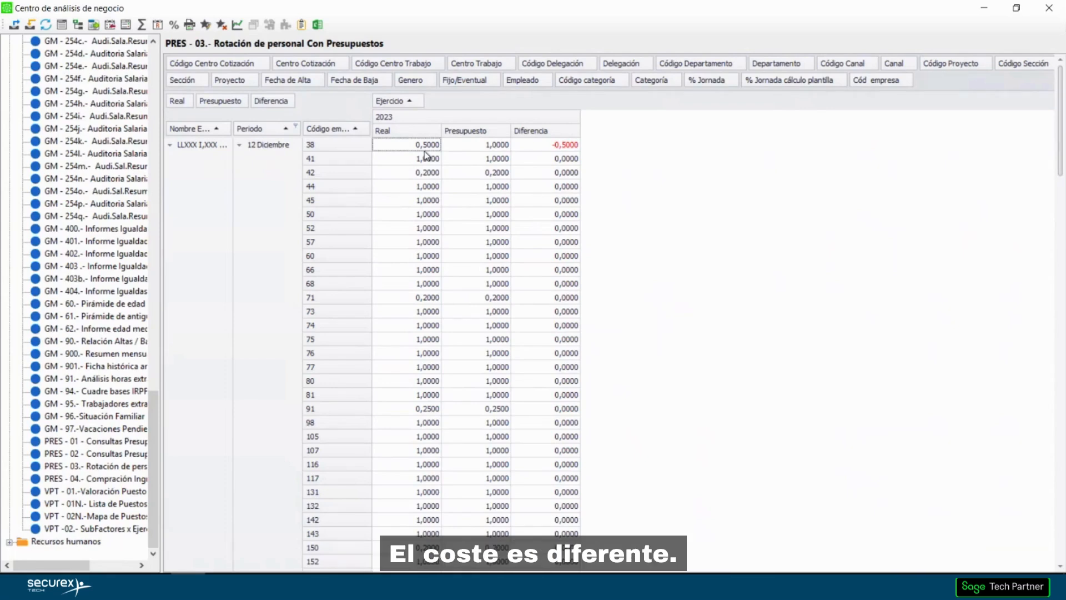
scroll(476, 269, "down", 20)
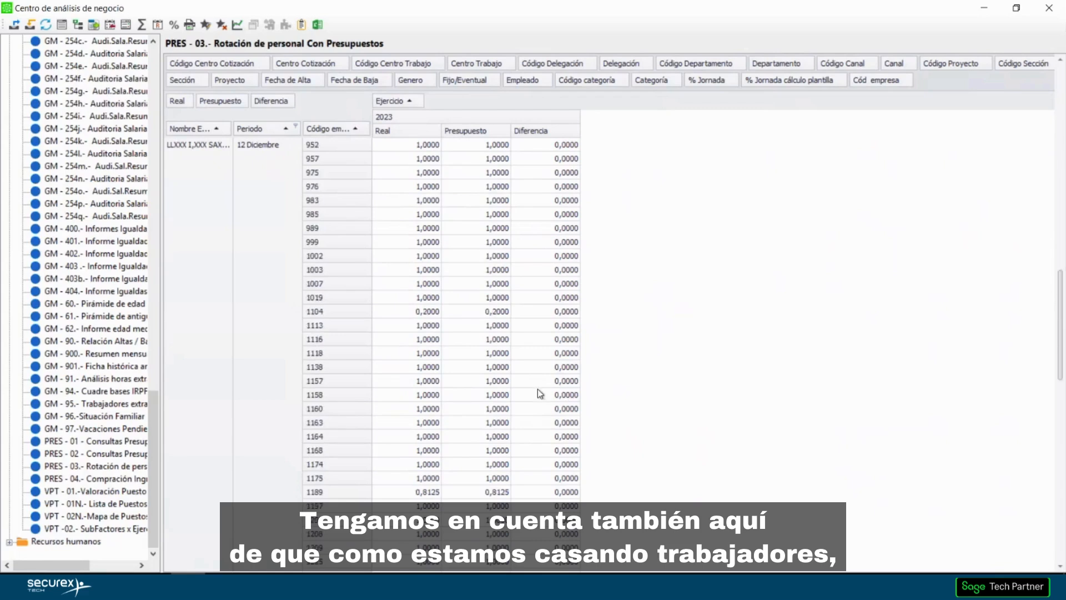
Open the report PRES - 04.- Compración Ingreso Presupuesto and include company 507 in its Cód empresa filter.
scroll(371, 298, "down", 4)
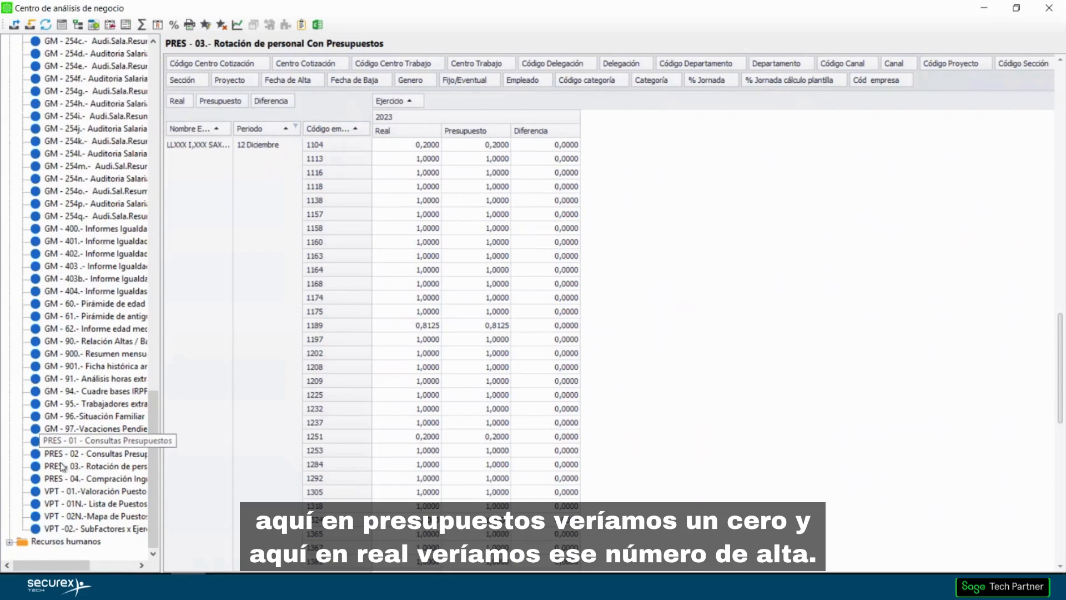
key("Down")
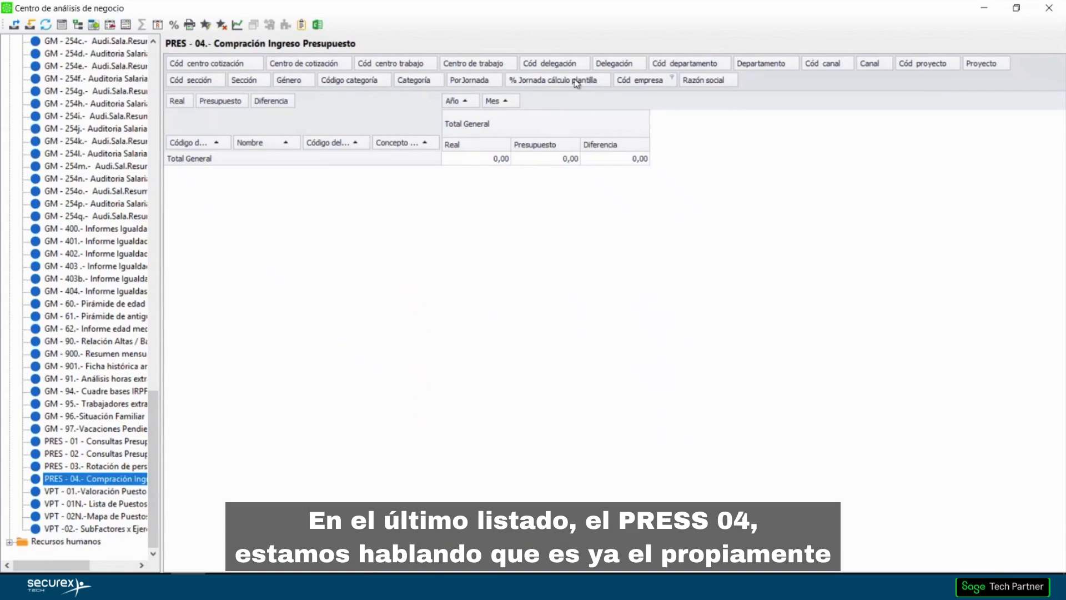
left_click(673, 78)
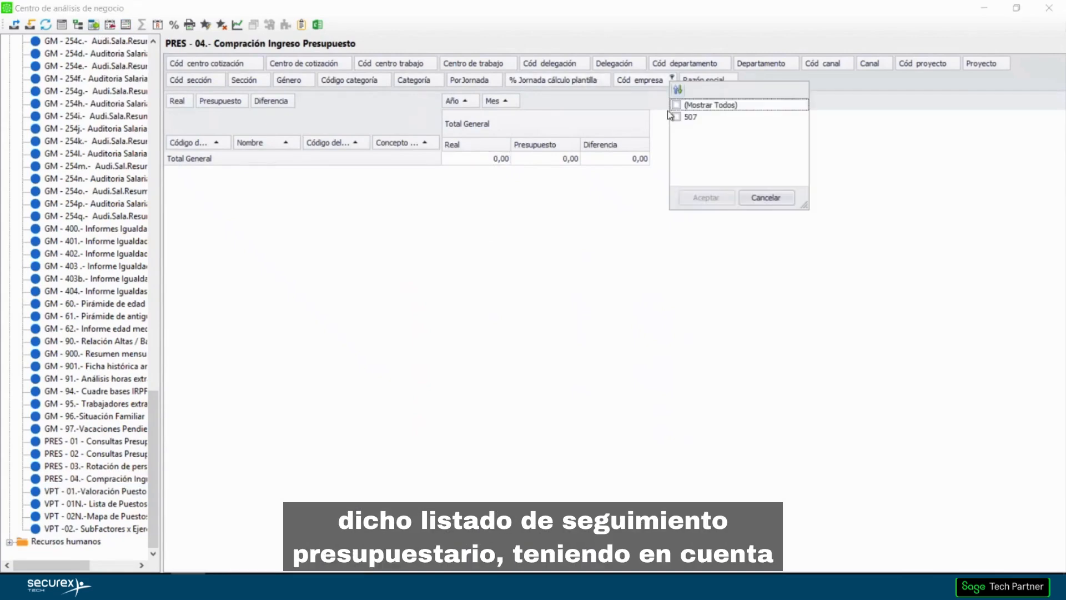
left_click(724, 200)
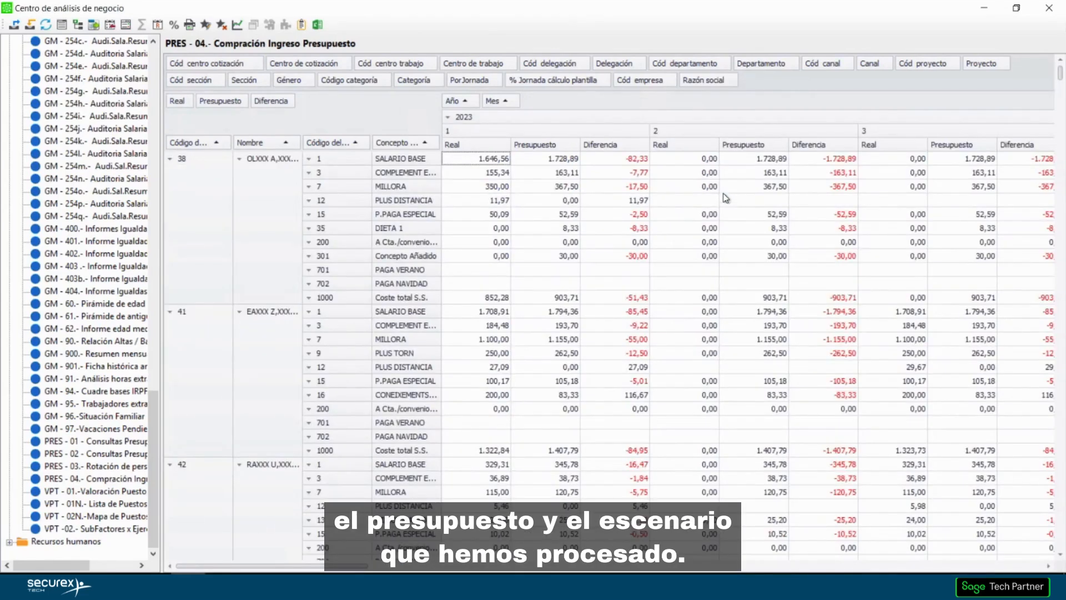
Examine the January 2023 Presupuesto, Real and Diferencia columns and the Concepto Añadido row for the first employee.
left_click(561, 193)
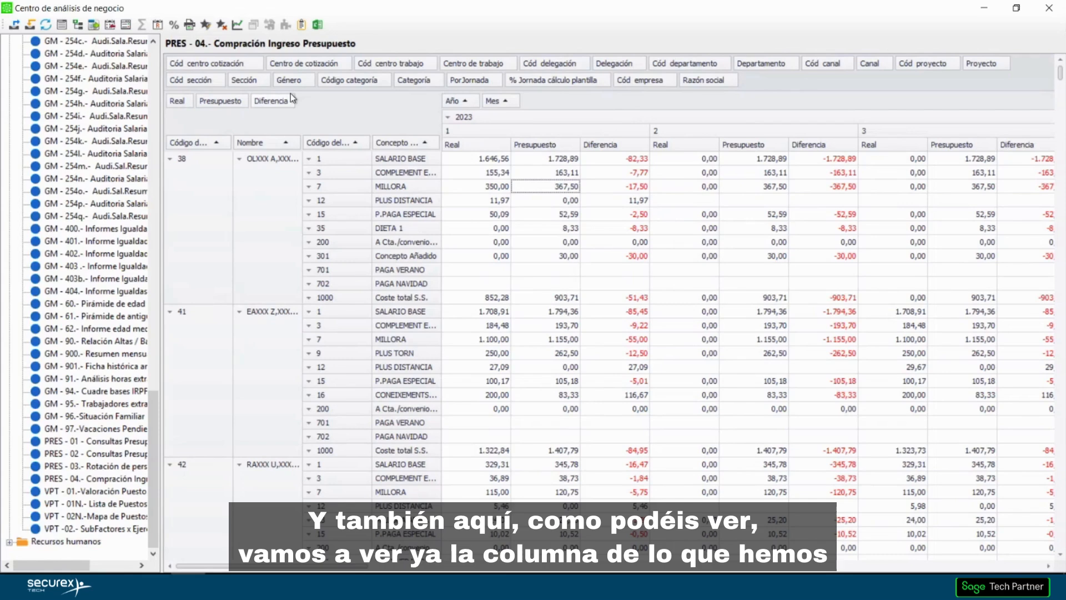
left_click(552, 146)
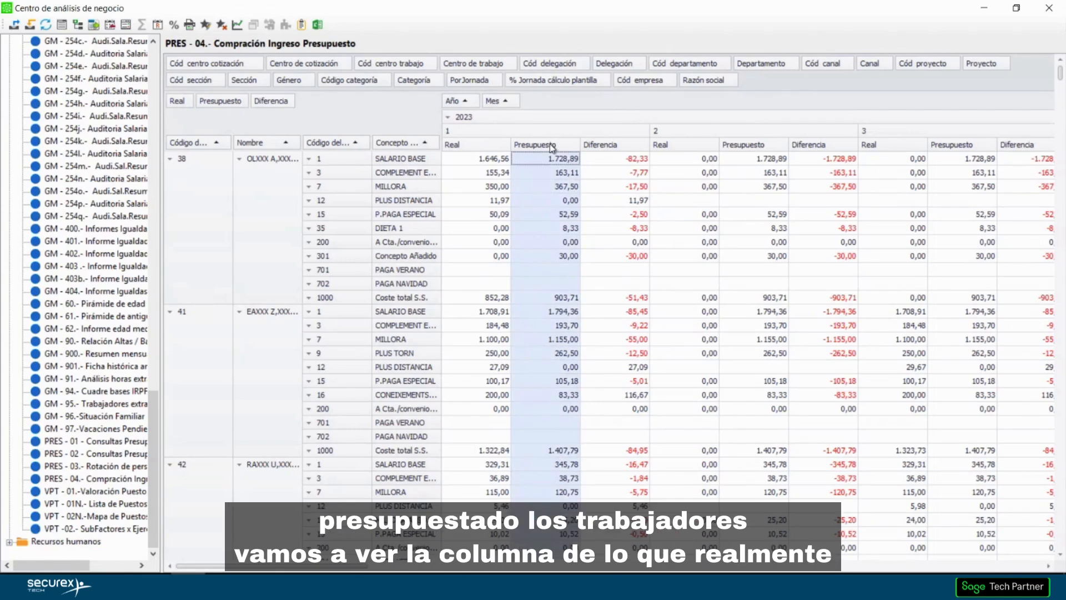
left_click(495, 145)
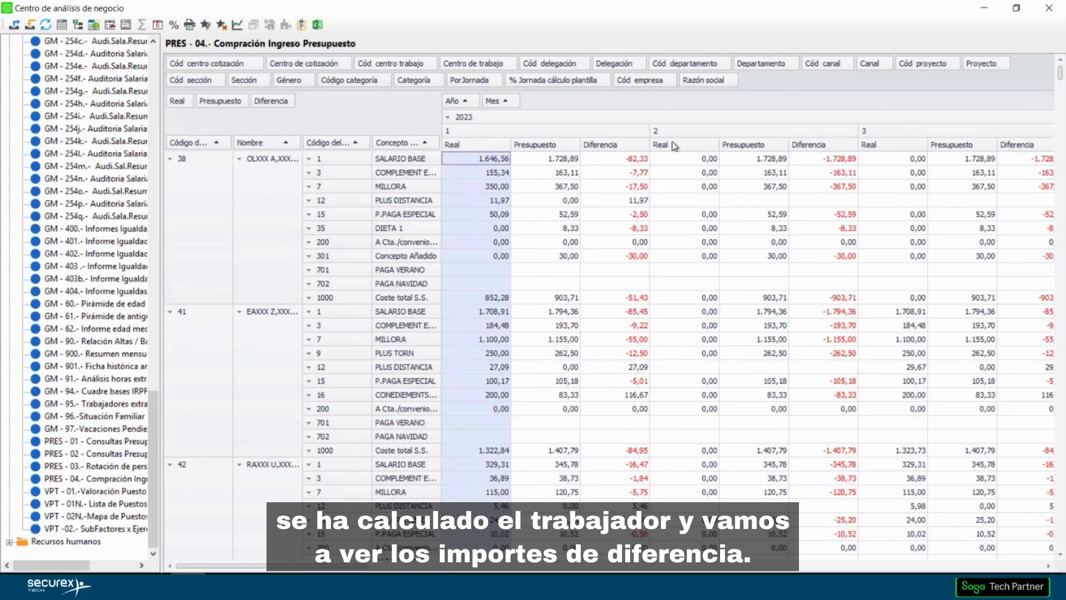
left_click(643, 146)
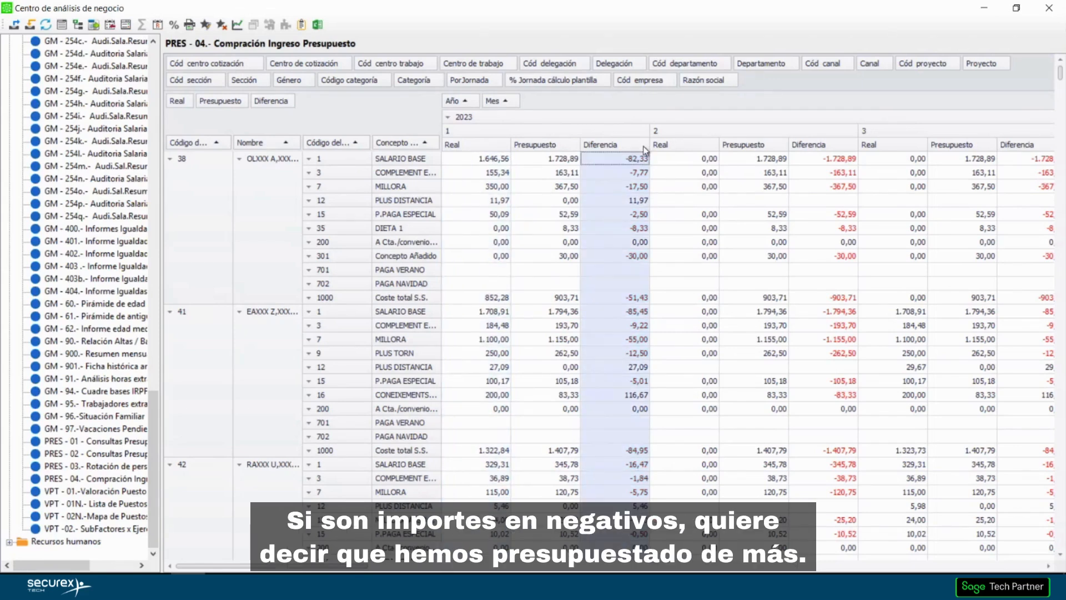
left_click(745, 165)
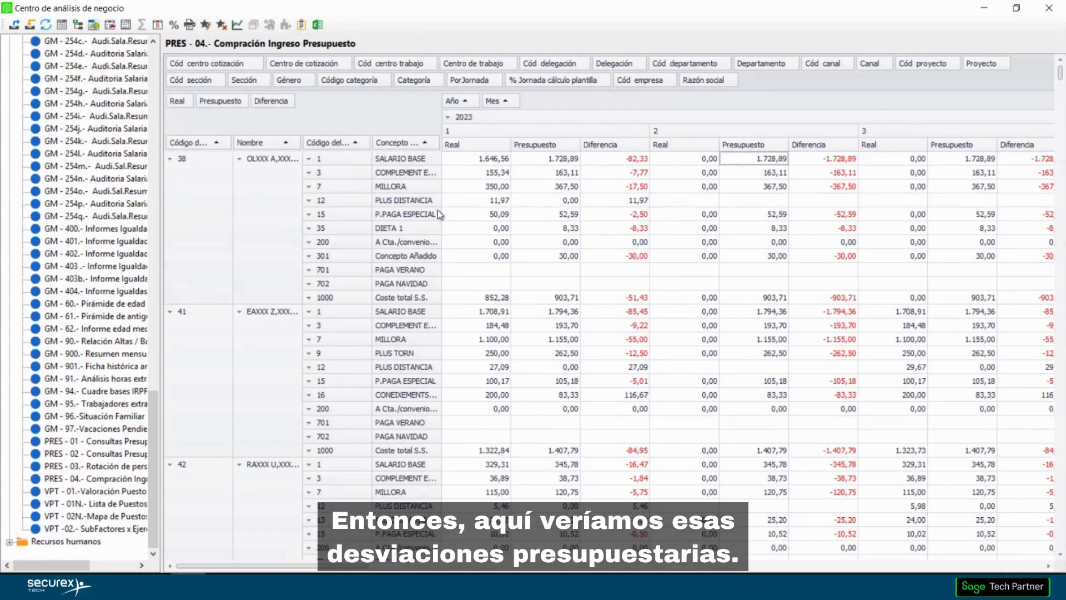
left_click(403, 257)
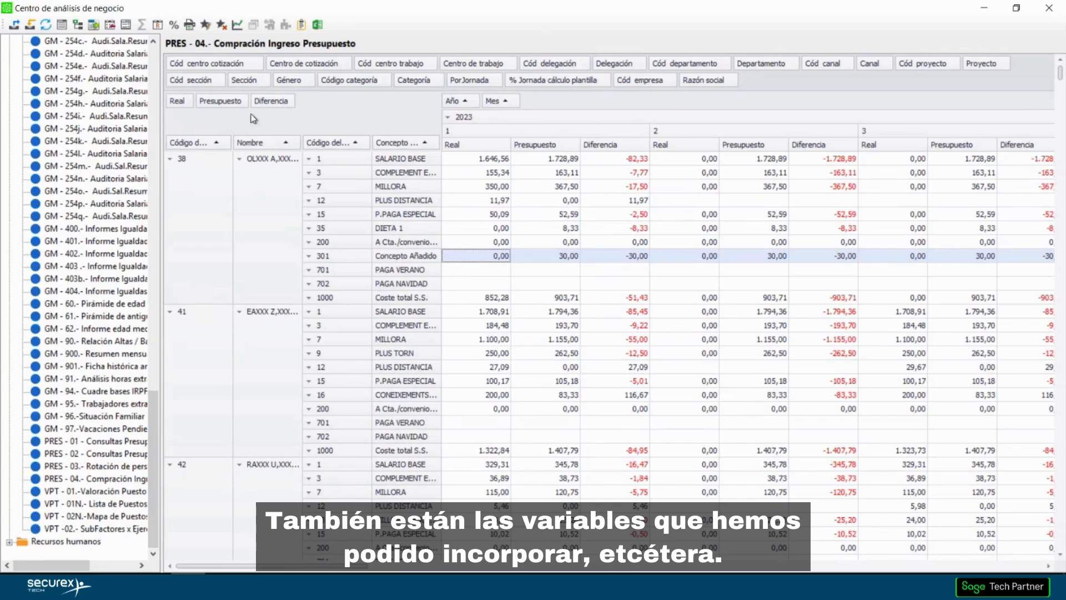
Filter the report's employee code to 9022 only, the fijo-discontinuo test worker.
left_click(226, 142)
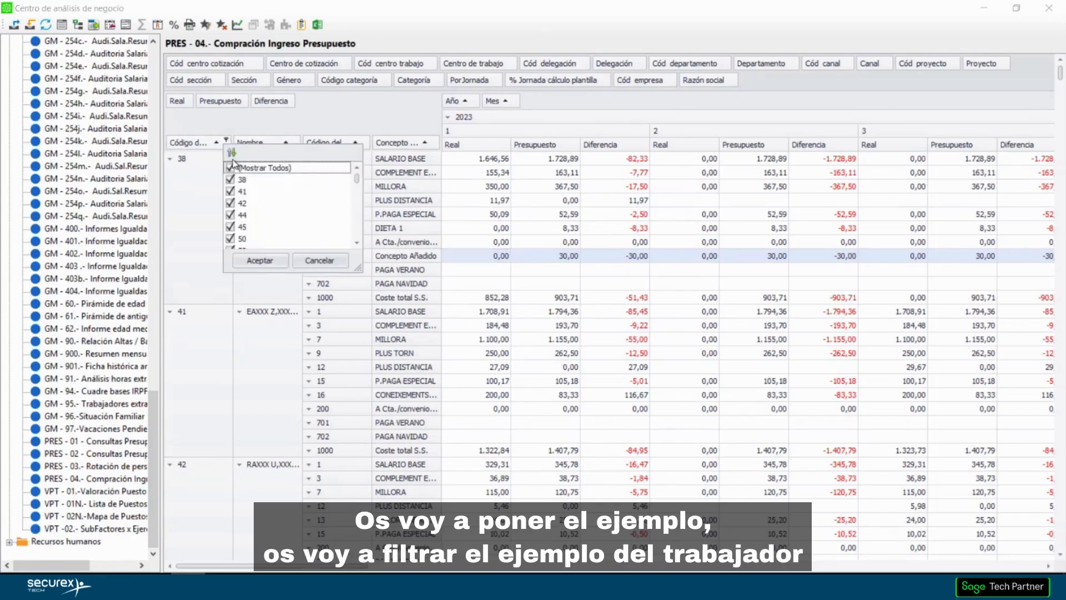
left_click(230, 168)
scroll(233, 200, "down", 10)
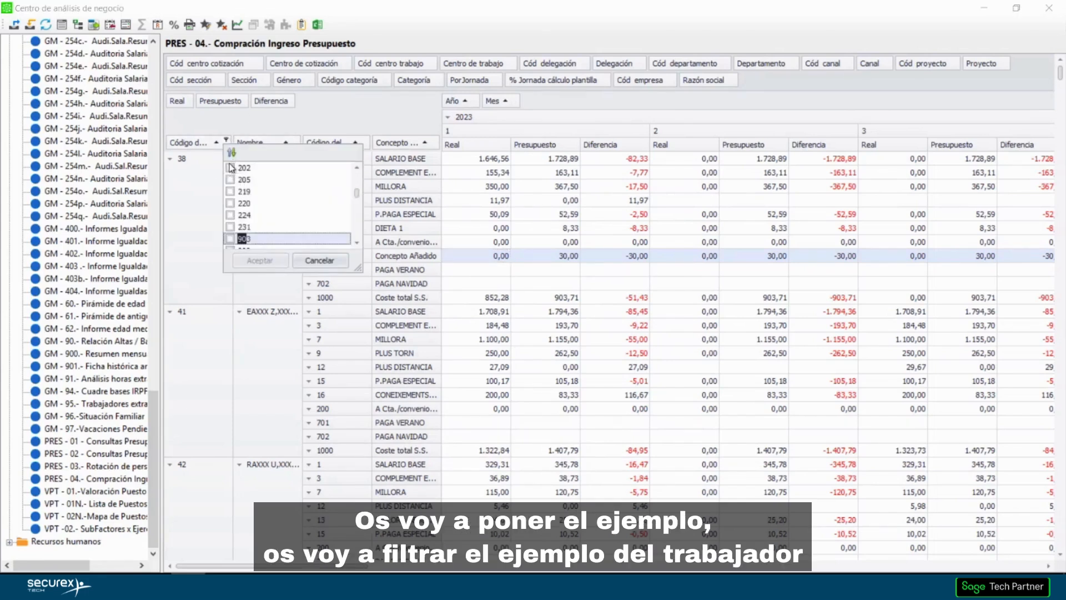
left_click(230, 239)
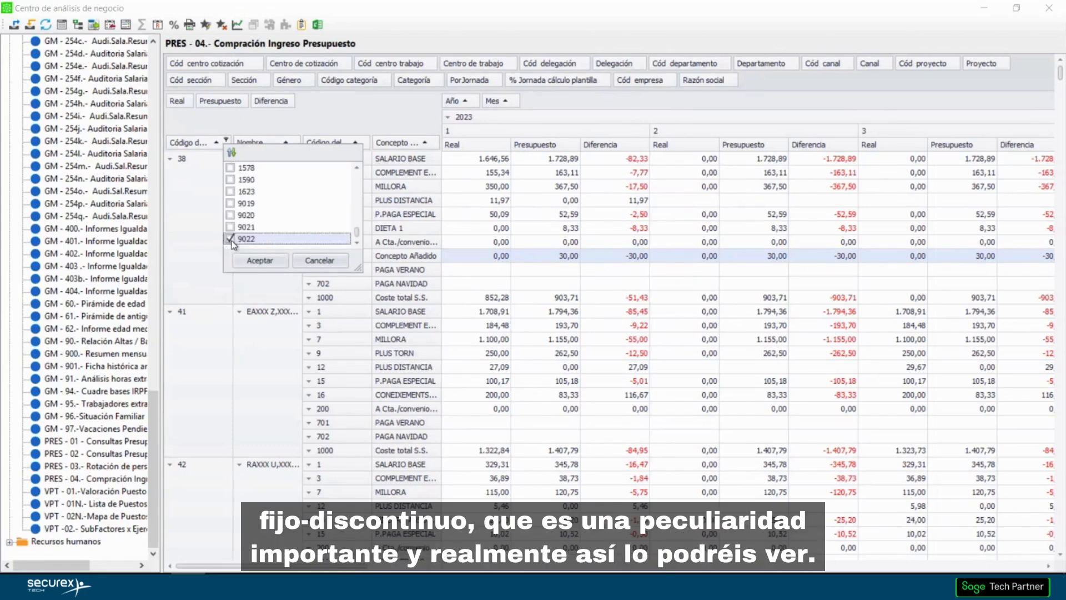
left_click(258, 261)
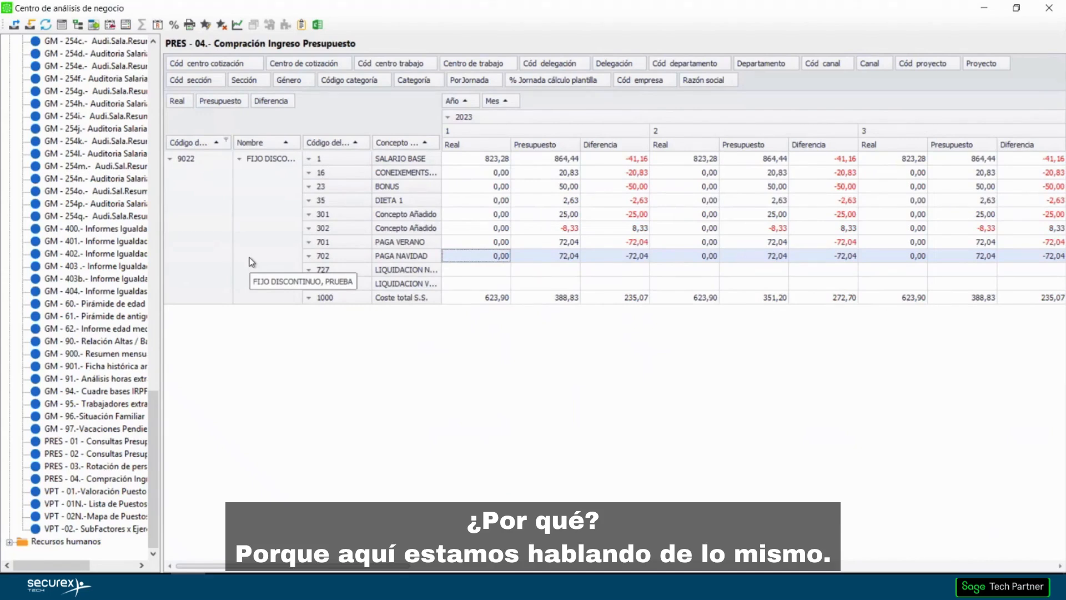
Compare the filtered employee's January Real and Presupuesto amounts and check the difference per pay concept.
left_click(471, 145)
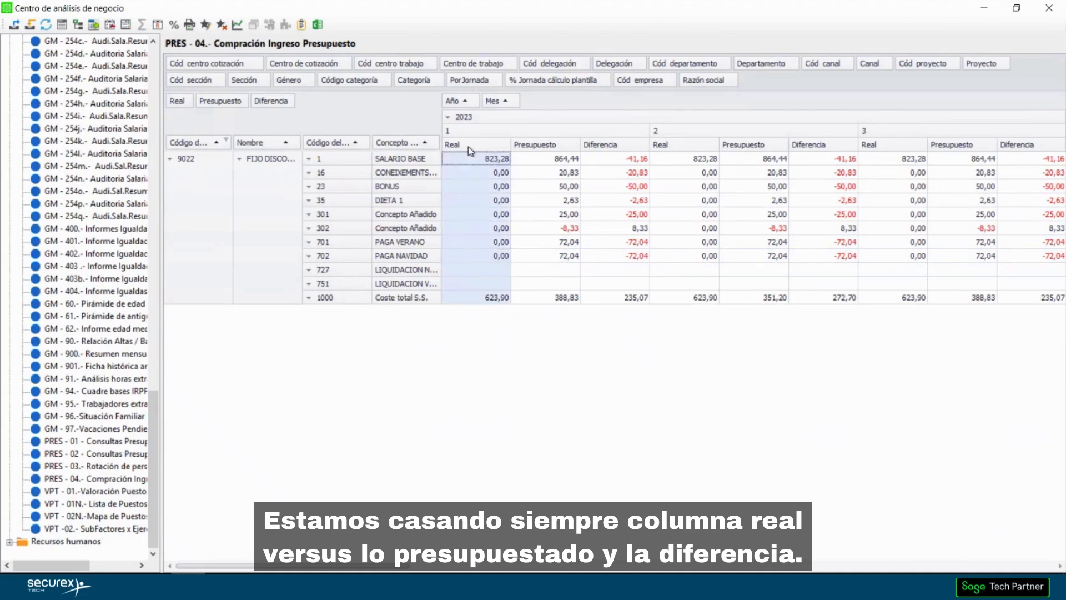
left_click(547, 146)
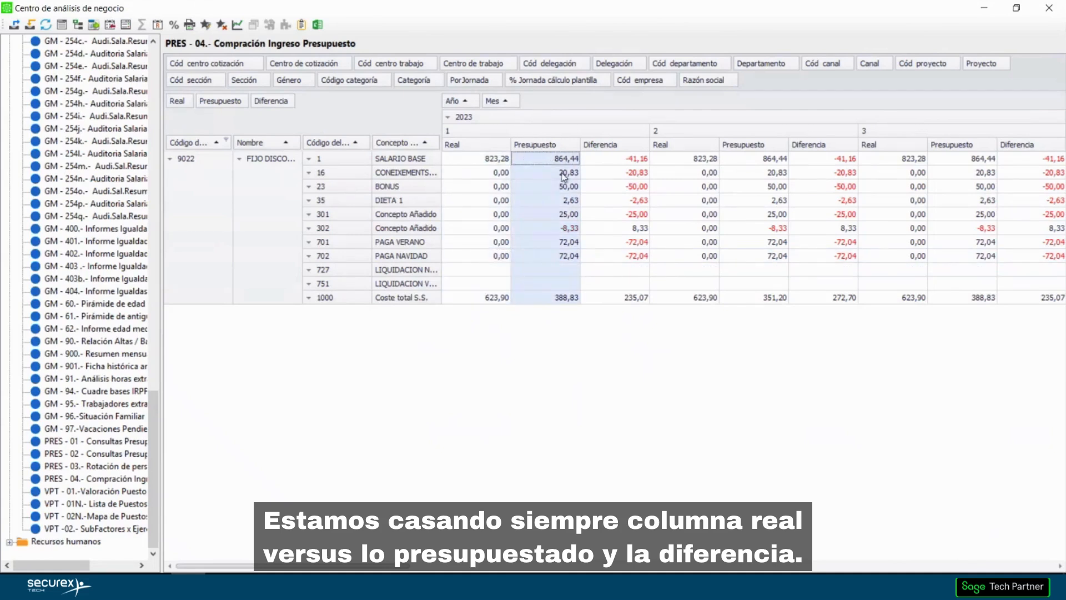
left_click(587, 171)
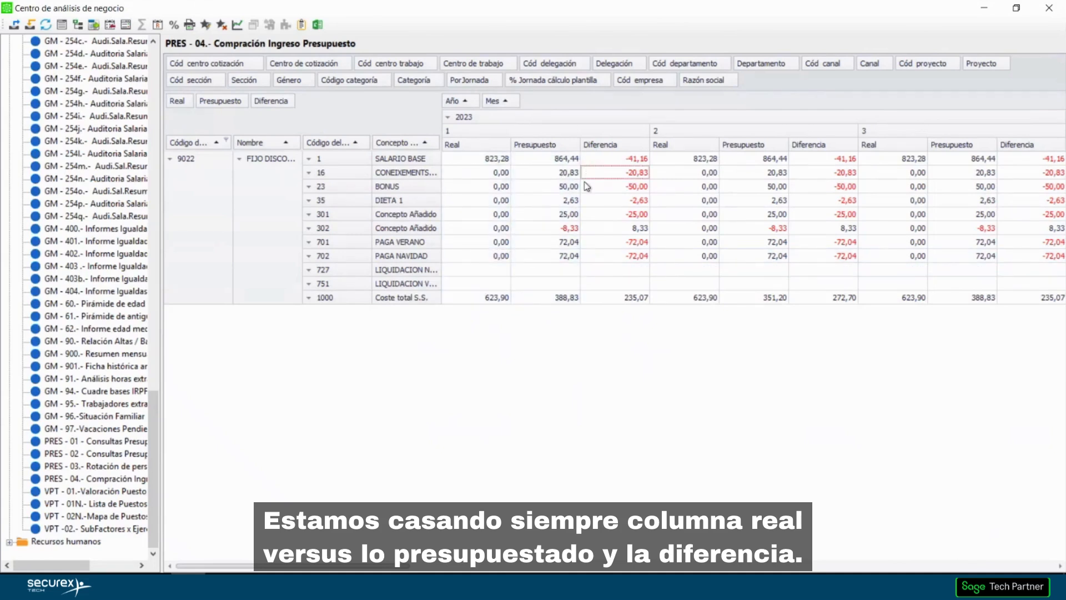
Review the fijo-discontinuo employee's real, budgeted and difference amounts month by month through December 2023.
left_click(1060, 565)
left_click(1060, 565)
left_click(1060, 565)
left_click(1059, 565)
left_click(1059, 566)
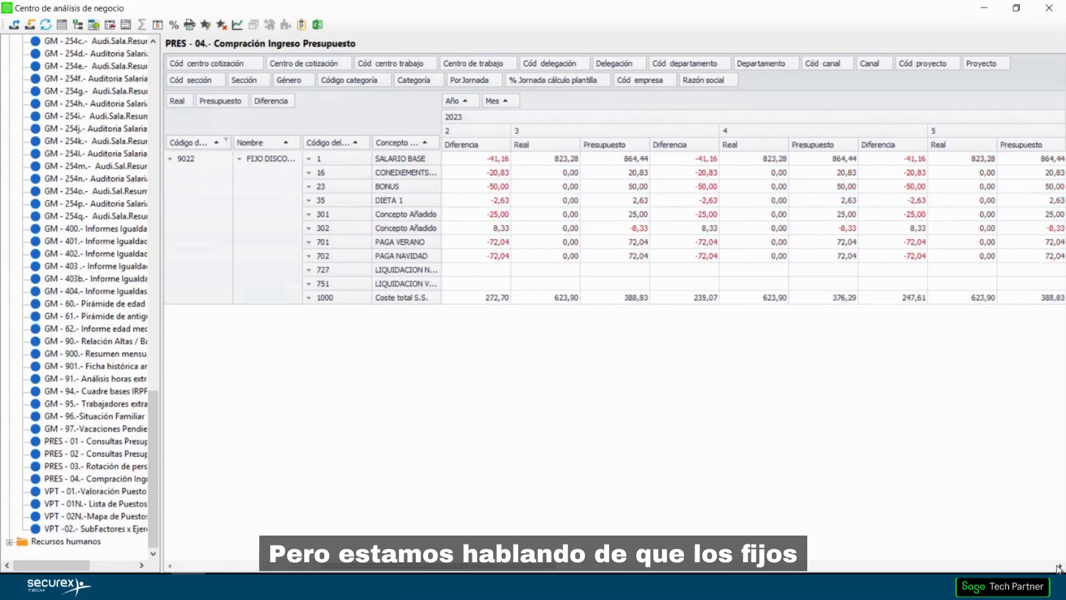
left_click(1059, 566)
left_click(1059, 566)
left_click(1058, 566)
left_click(1058, 566)
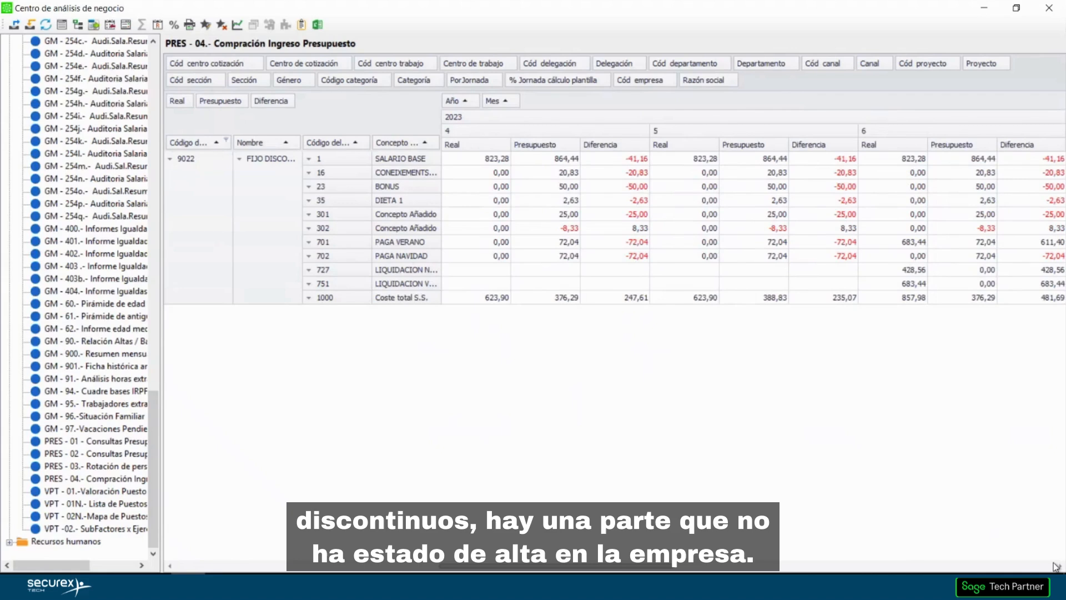
left_click(1057, 566)
left_click(1055, 566)
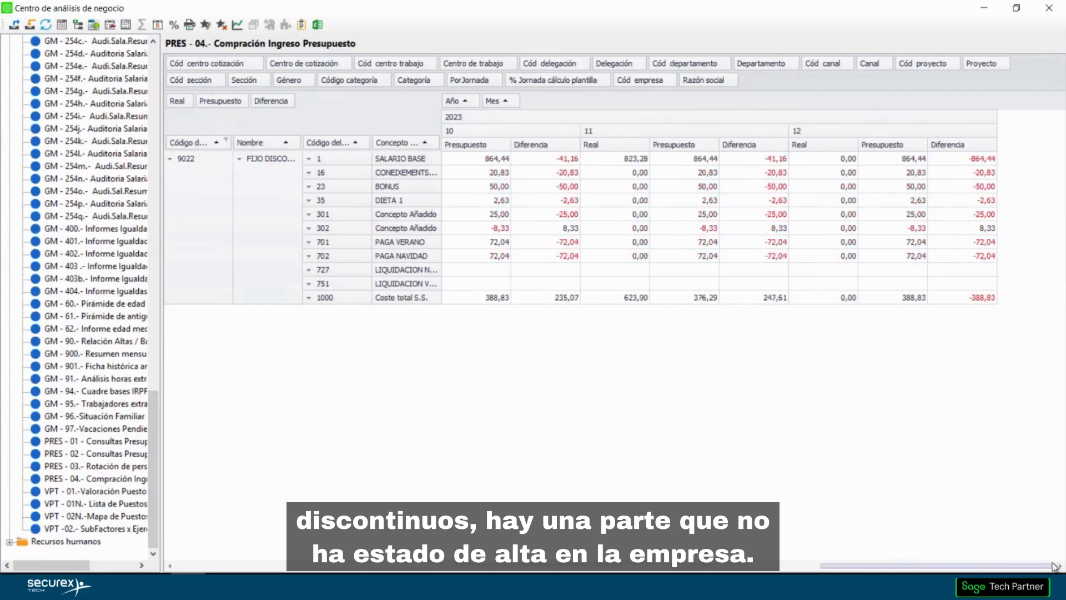
Recheck the fijo-discontinuo employee's amounts around the June to September gap, then the remaining months up to December.
left_click(170, 566)
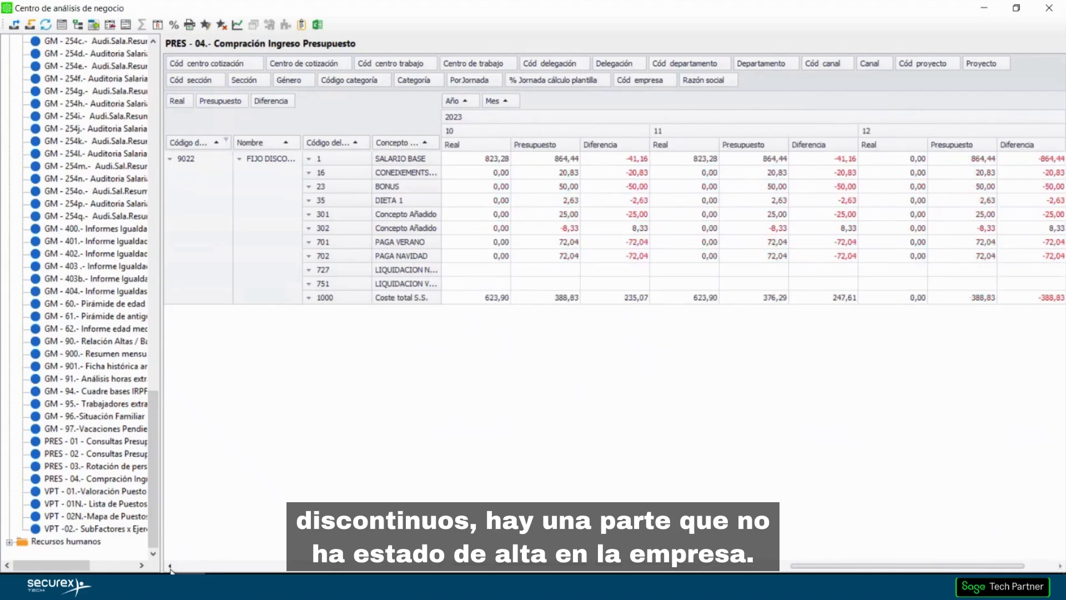
left_click(170, 566)
left_click(170, 566)
left_click(170, 565)
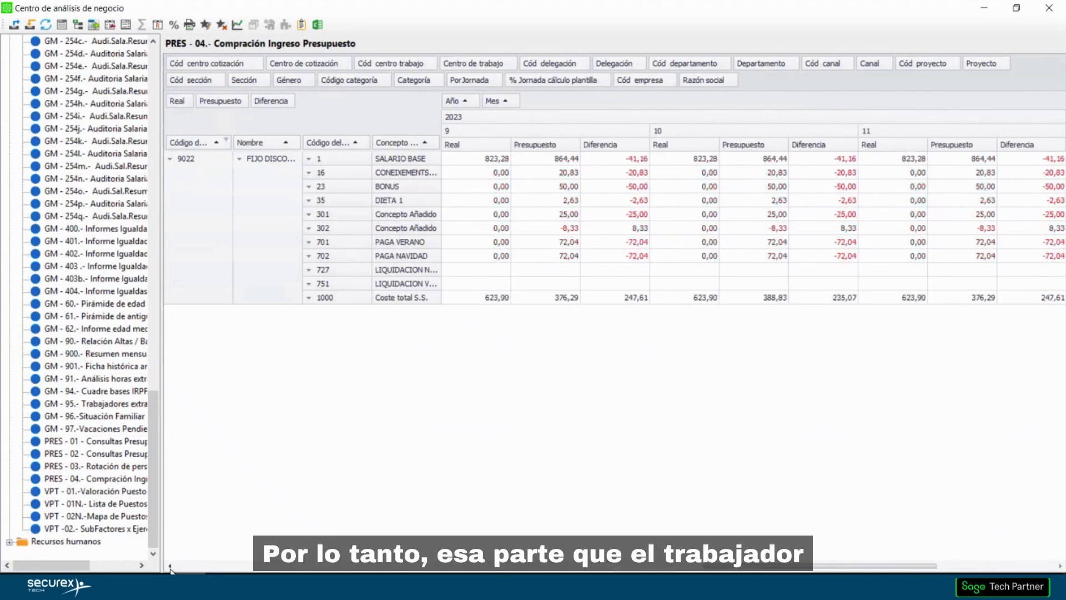
left_click(170, 565)
left_click(170, 566)
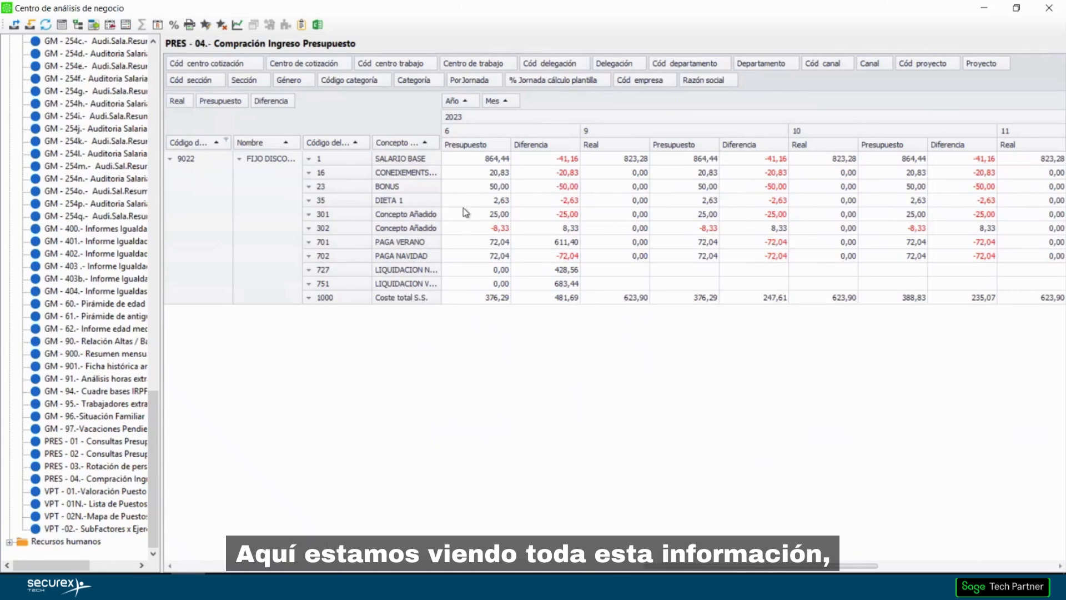
left_click(556, 214)
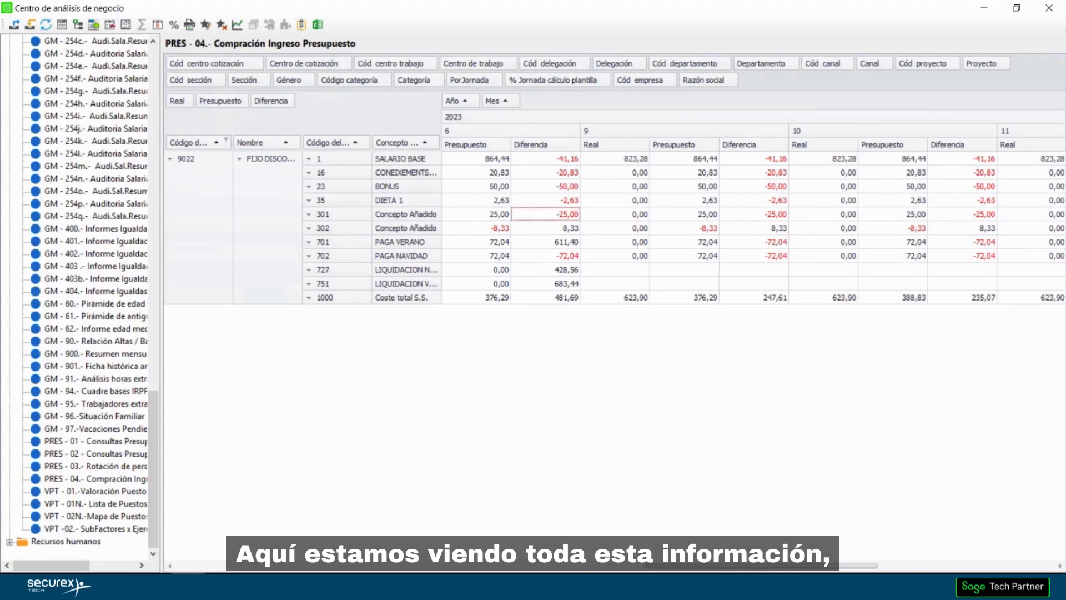
left_click(1060, 566)
left_click(1060, 566)
left_click(1061, 565)
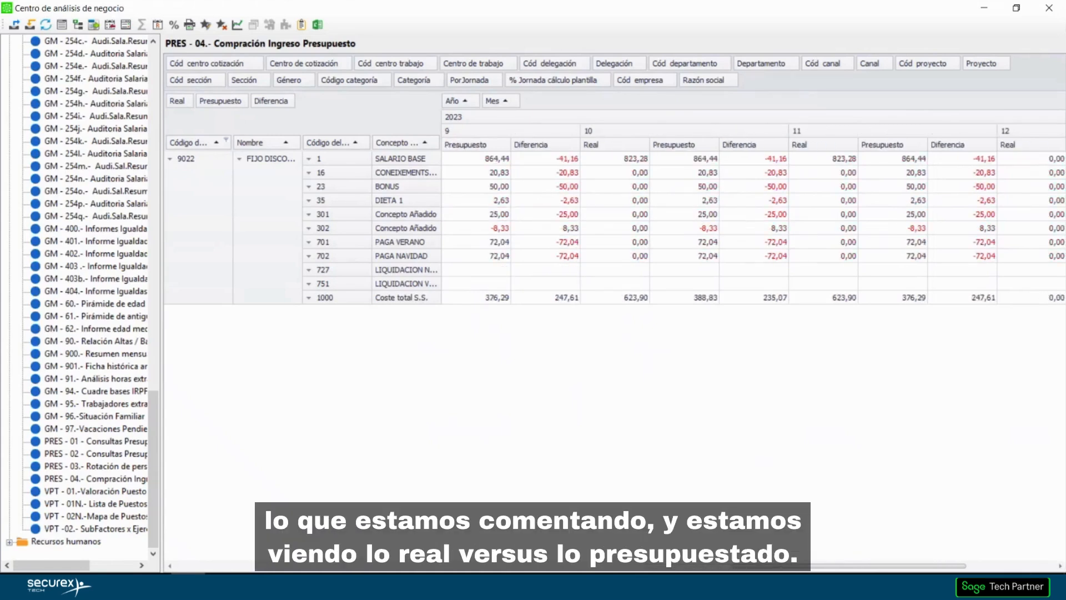
left_click(1060, 566)
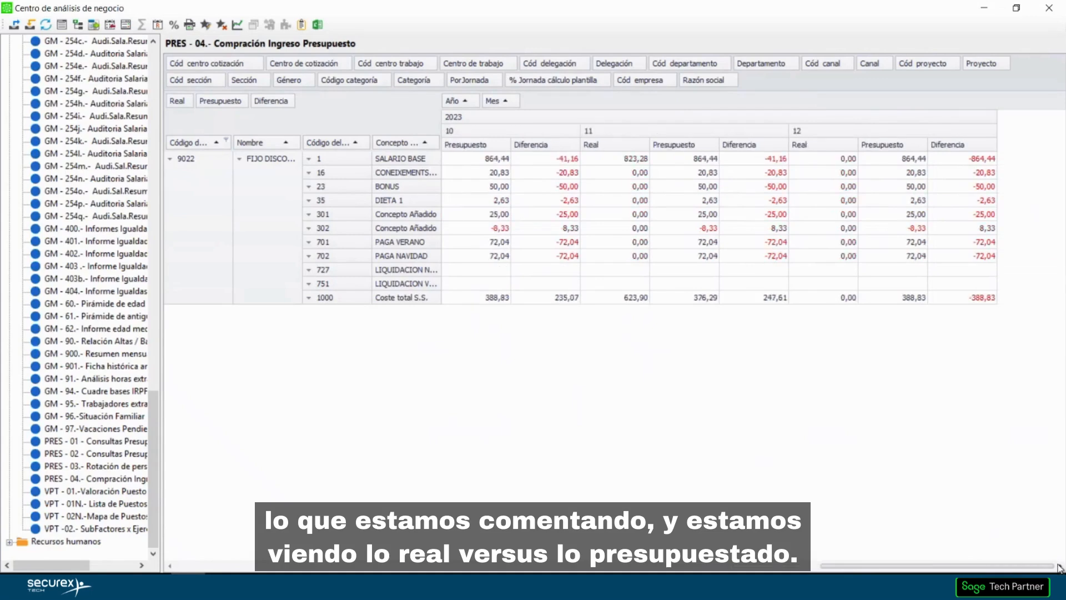